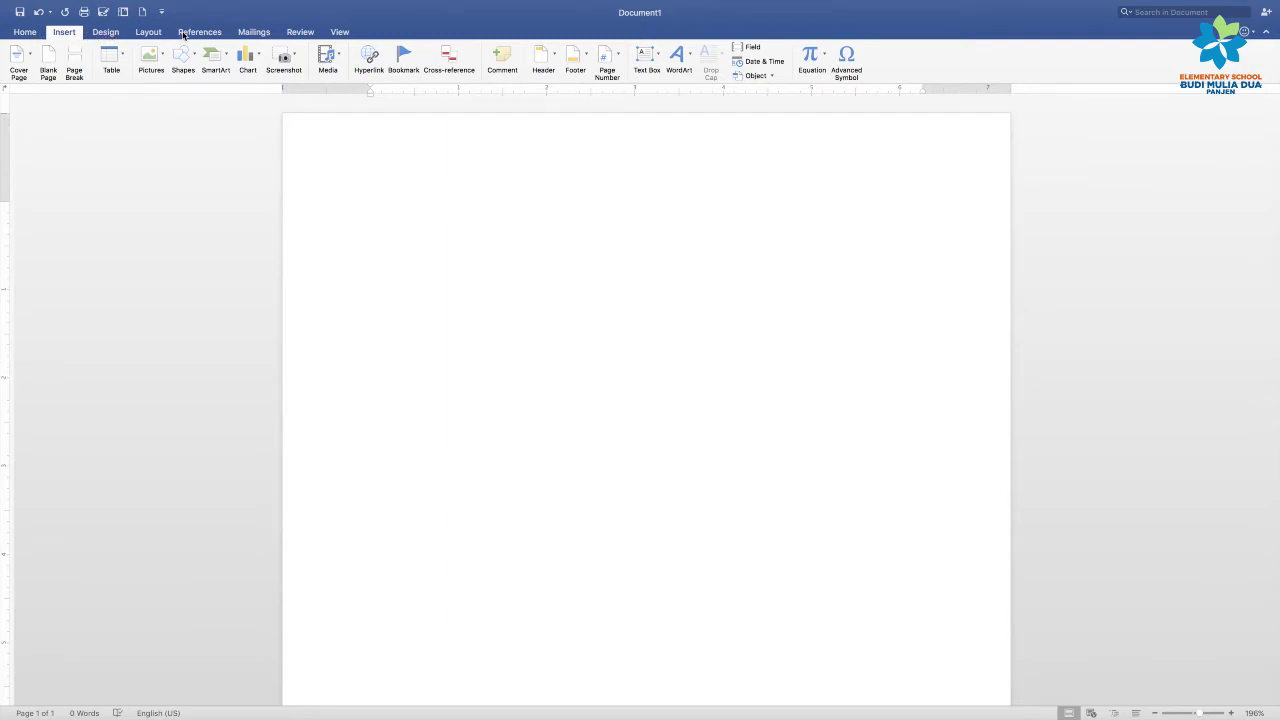
Step: Set the page to A4 paper, portrait orientation and Normal one-inch margins
{"action": "left_click", "coordinate": [148, 32]}
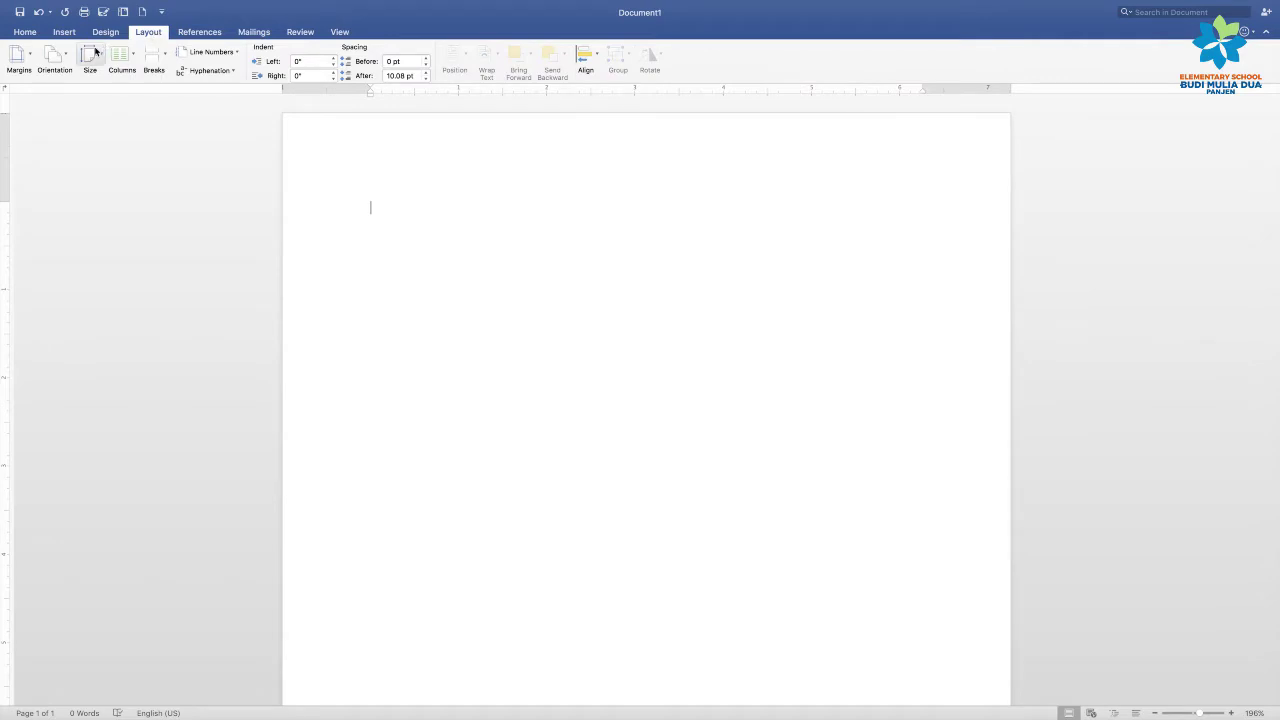
{"action": "left_click", "coordinate": [89, 55]}
{"action": "left_click", "coordinate": [130, 133]}
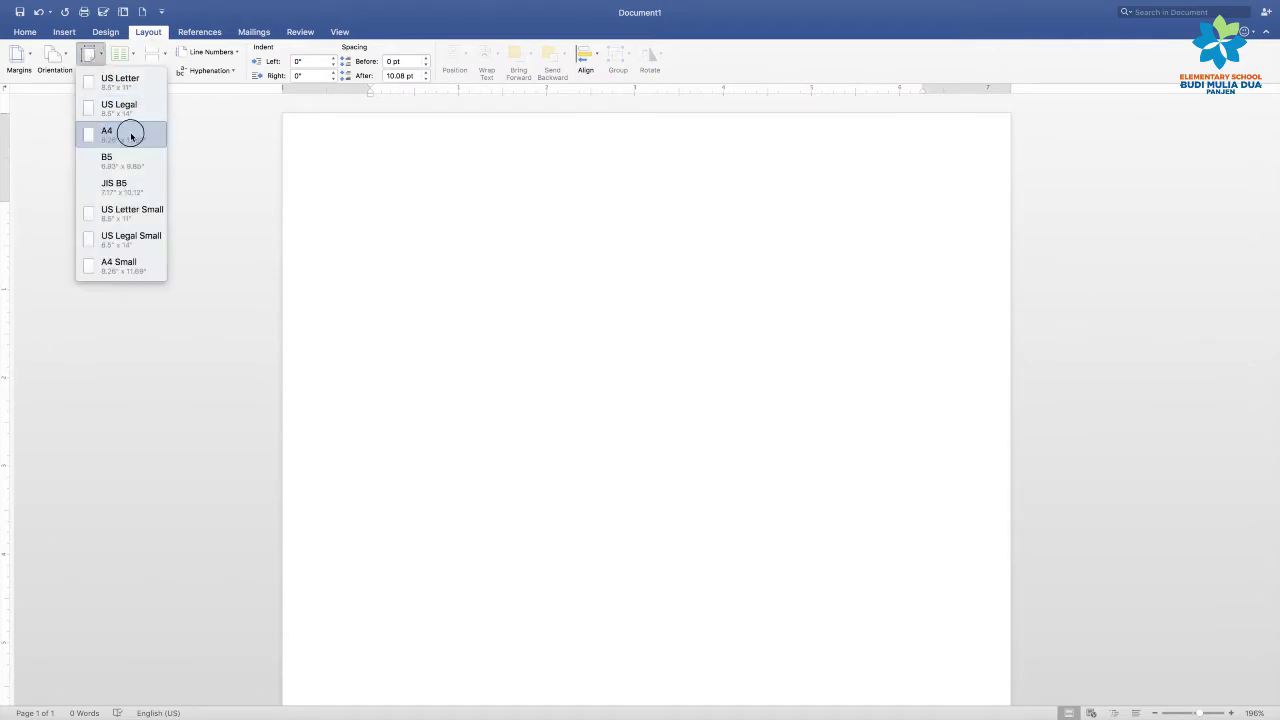
{"action": "left_click", "coordinate": [61, 56]}
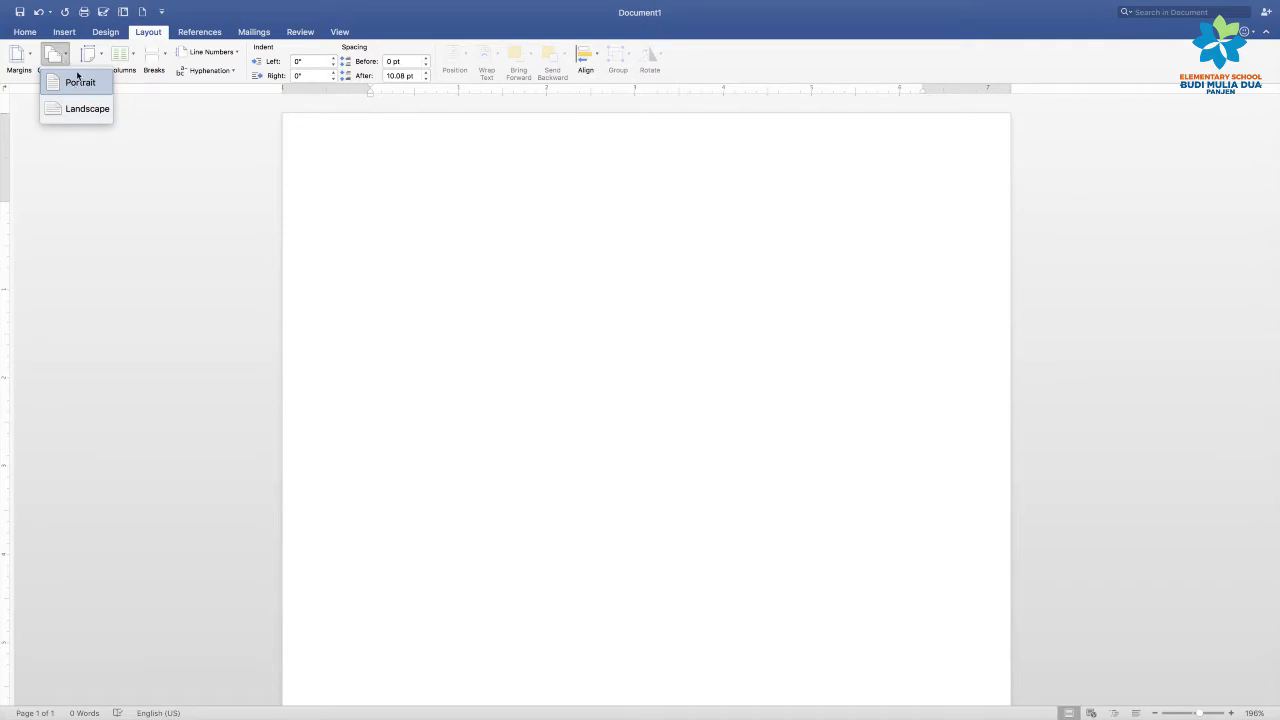
{"action": "left_click", "coordinate": [87, 84]}
{"action": "left_click", "coordinate": [20, 53]}
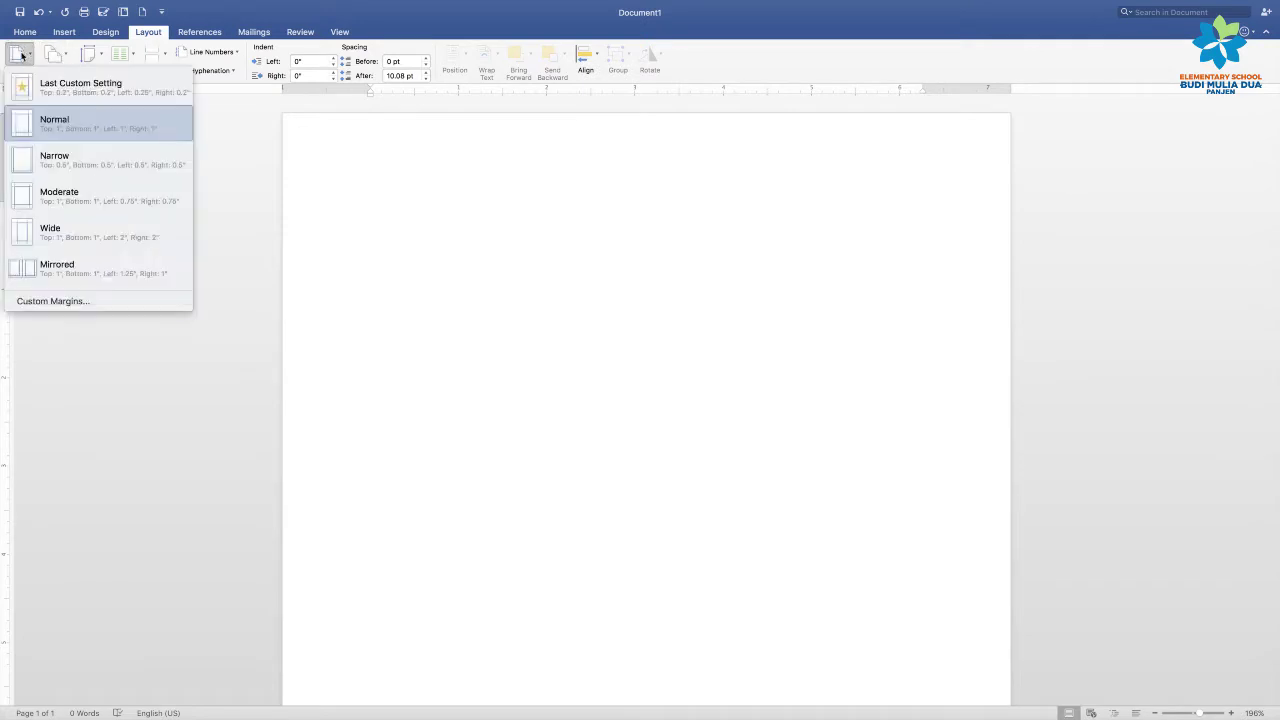
{"action": "left_click", "coordinate": [116, 126]}
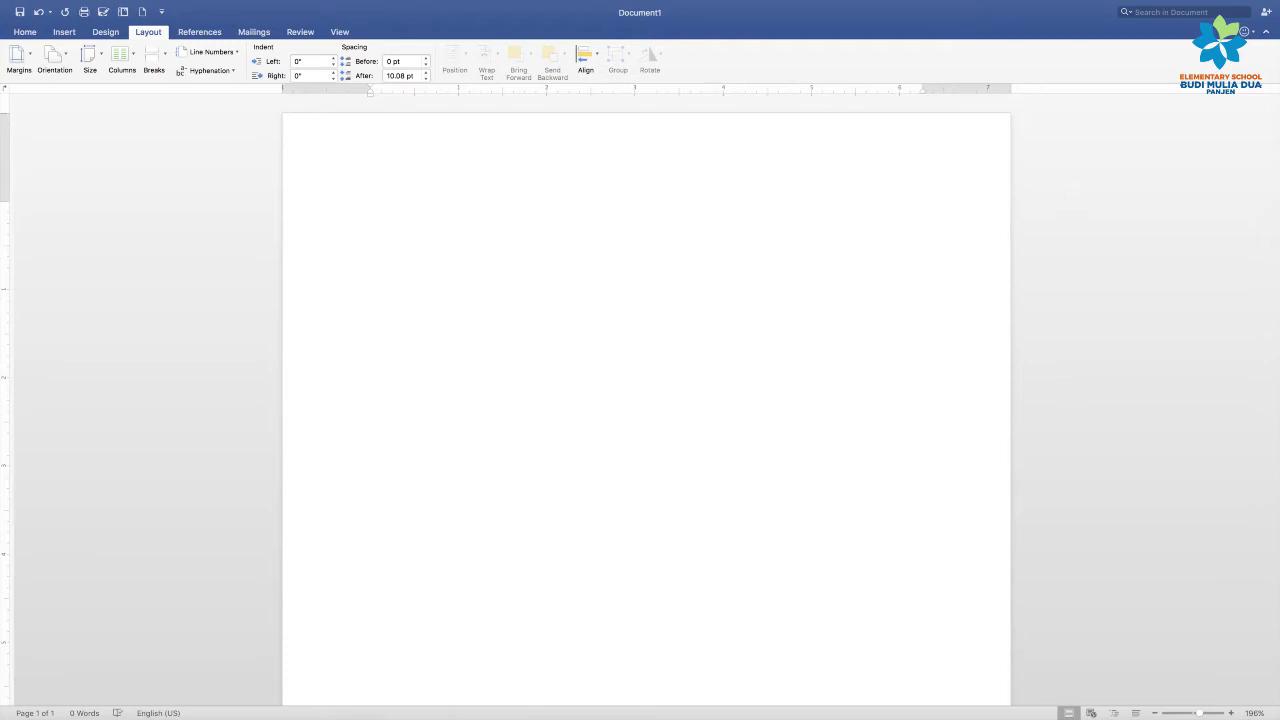
Step: Bring Safari to the front full-screen and load google.com
{"action": "mouse_move", "coordinate": [410, 712]}
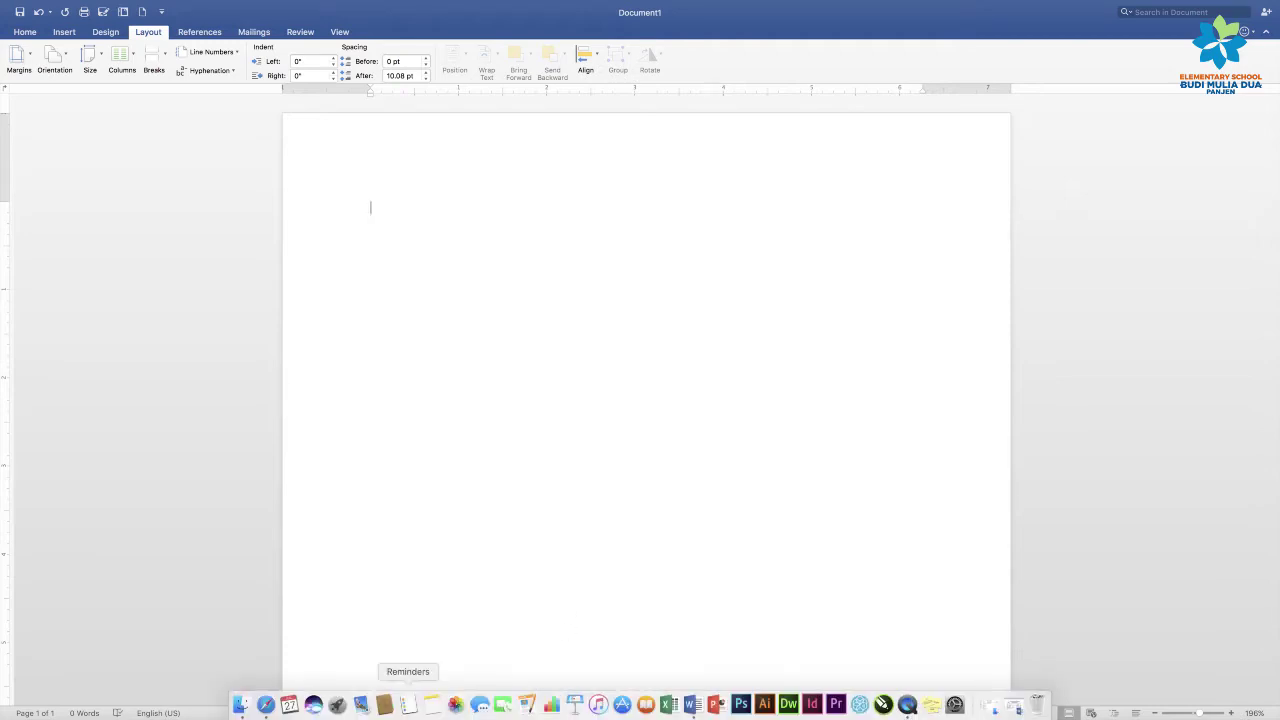
{"action": "left_click", "coordinate": [268, 706]}
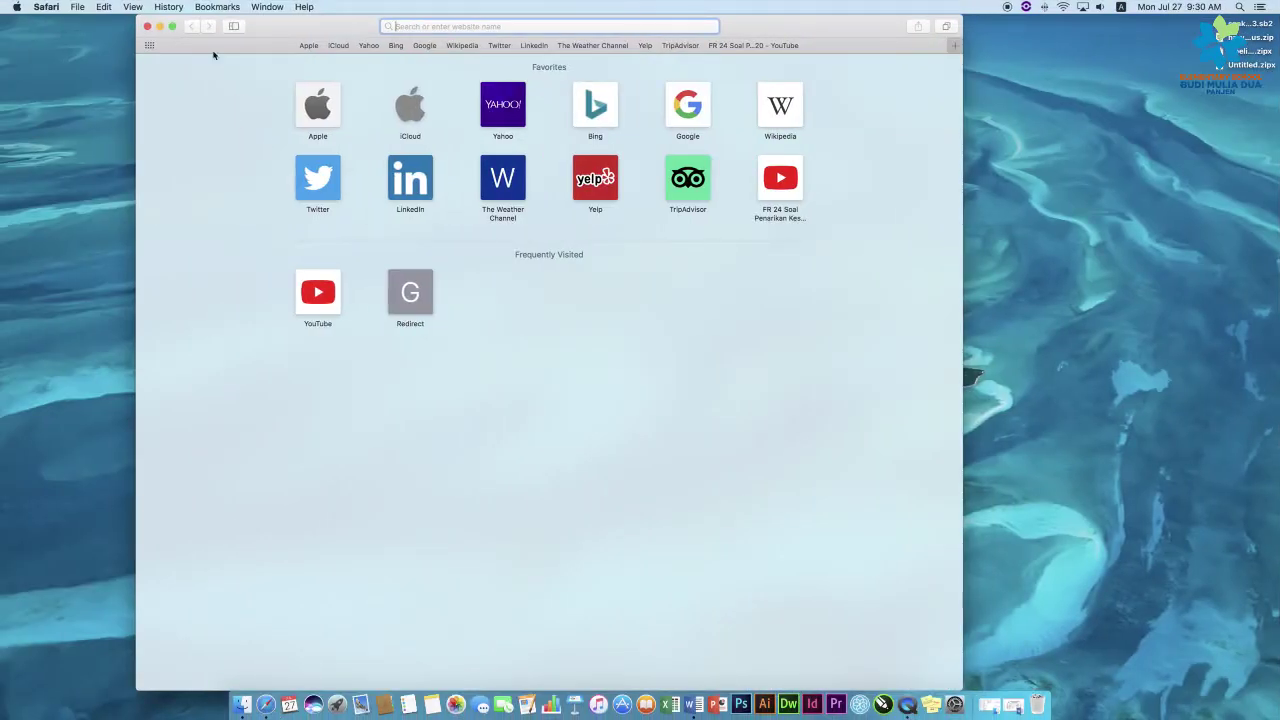
{"action": "left_click", "coordinate": [173, 27]}
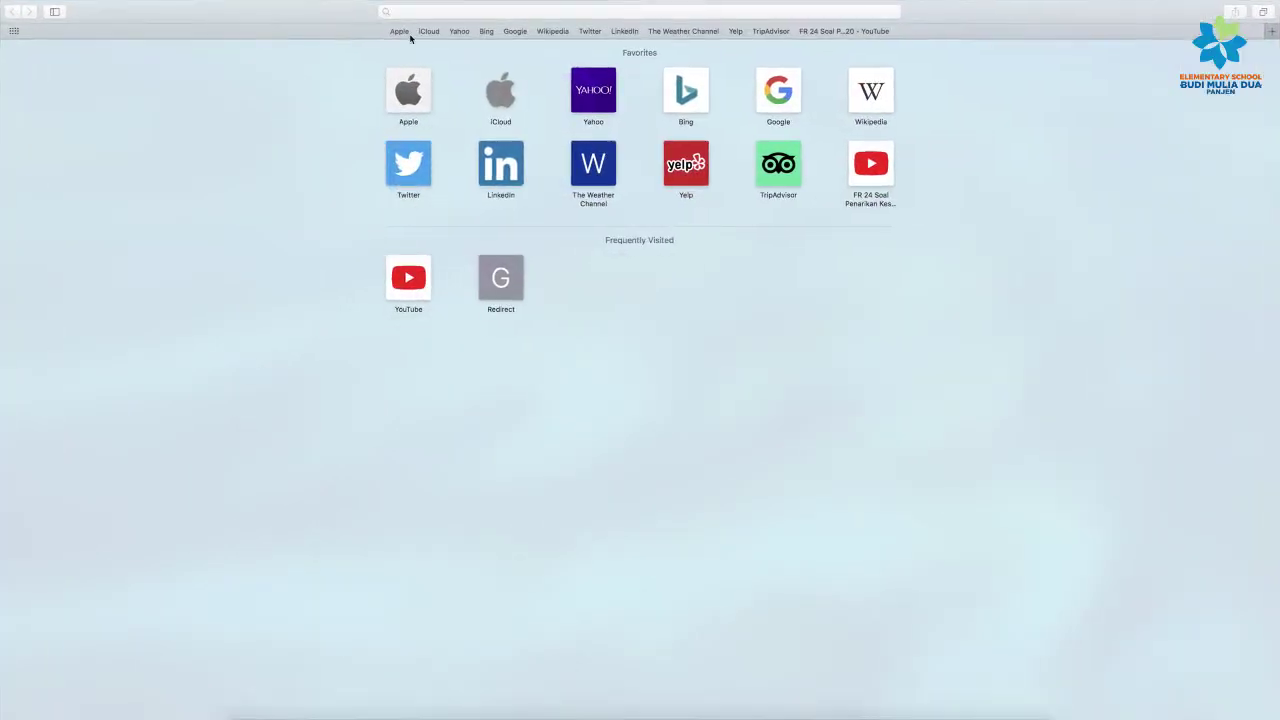
{"action": "mouse_move", "coordinate": [562, 5]}
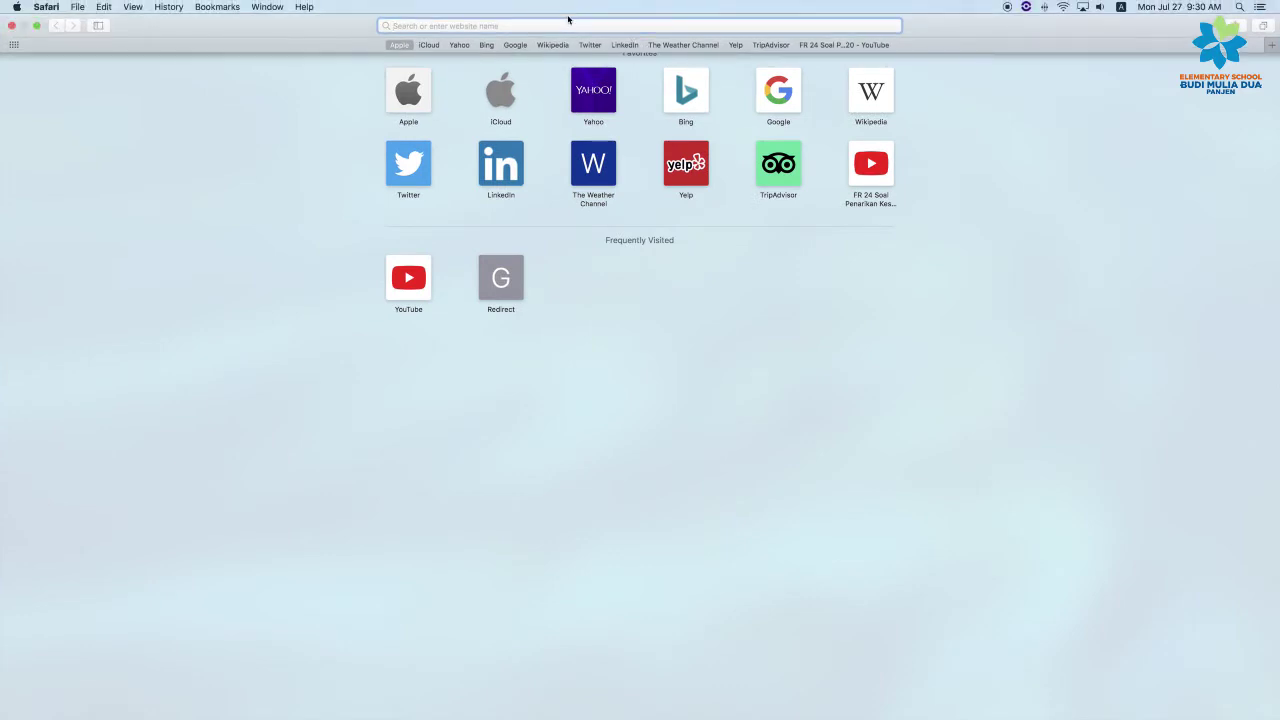
{"action": "type", "text": "googl"}
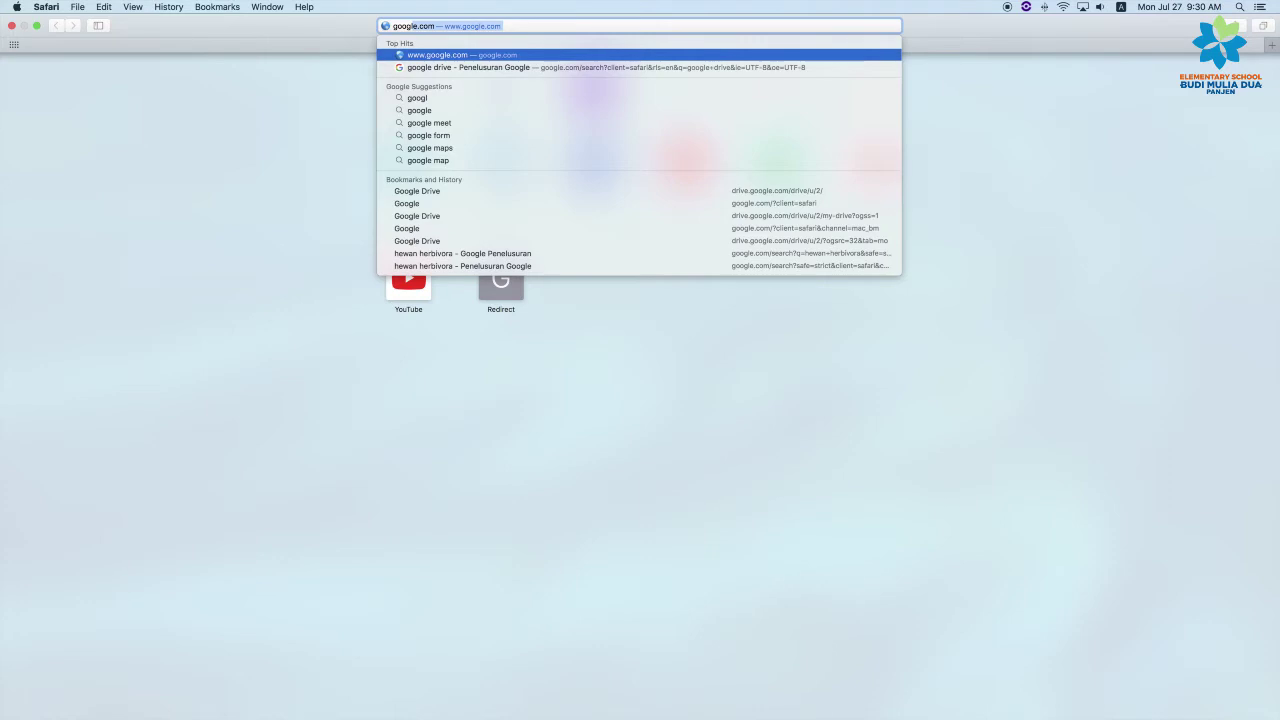
{"action": "type", "text": "e.c"}
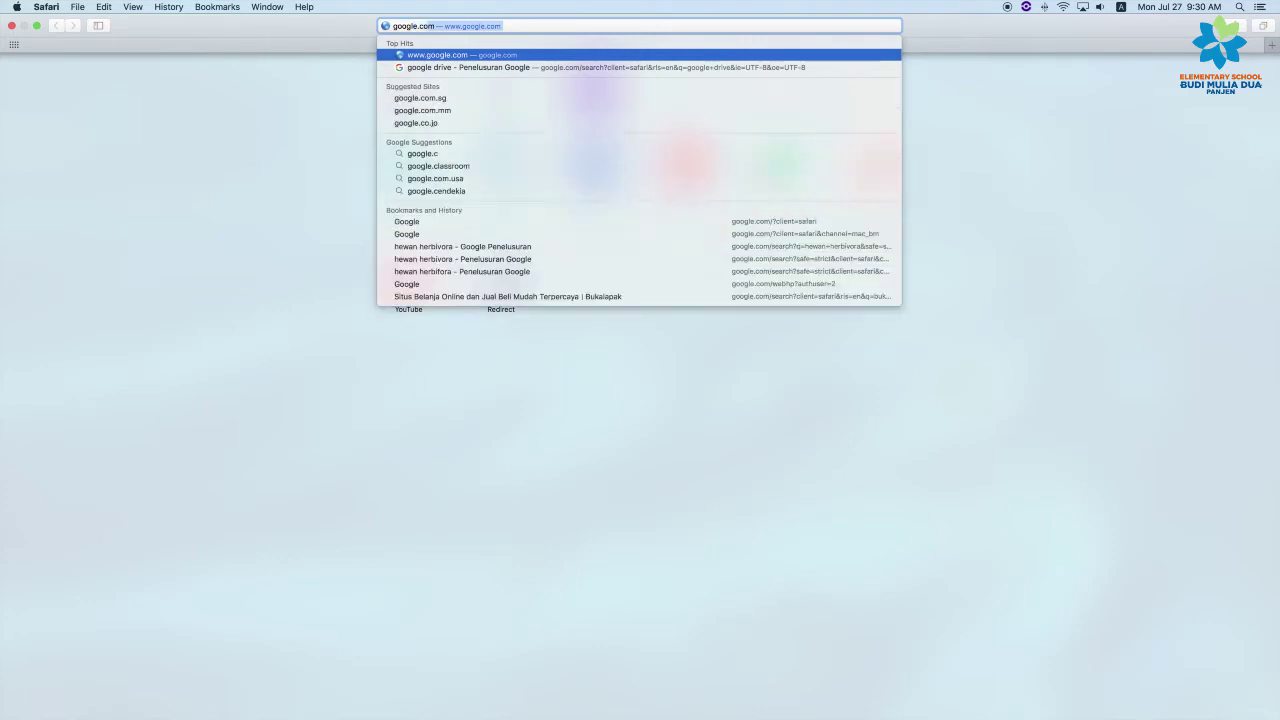
{"action": "type", "text": "om"}
{"action": "key", "text": "Return"}
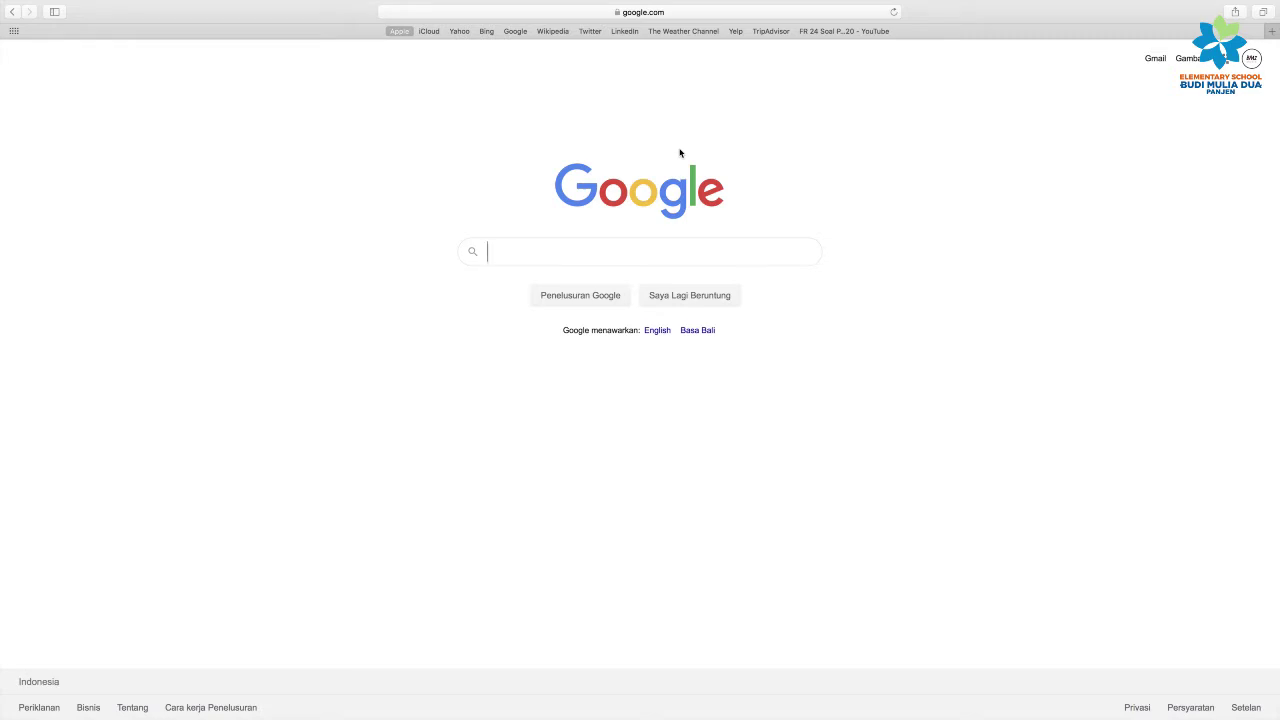
Step: Search Google for 'hewan herbivora' and switch to the Gambar (Images) results
{"action": "type", "text": "hewan "}
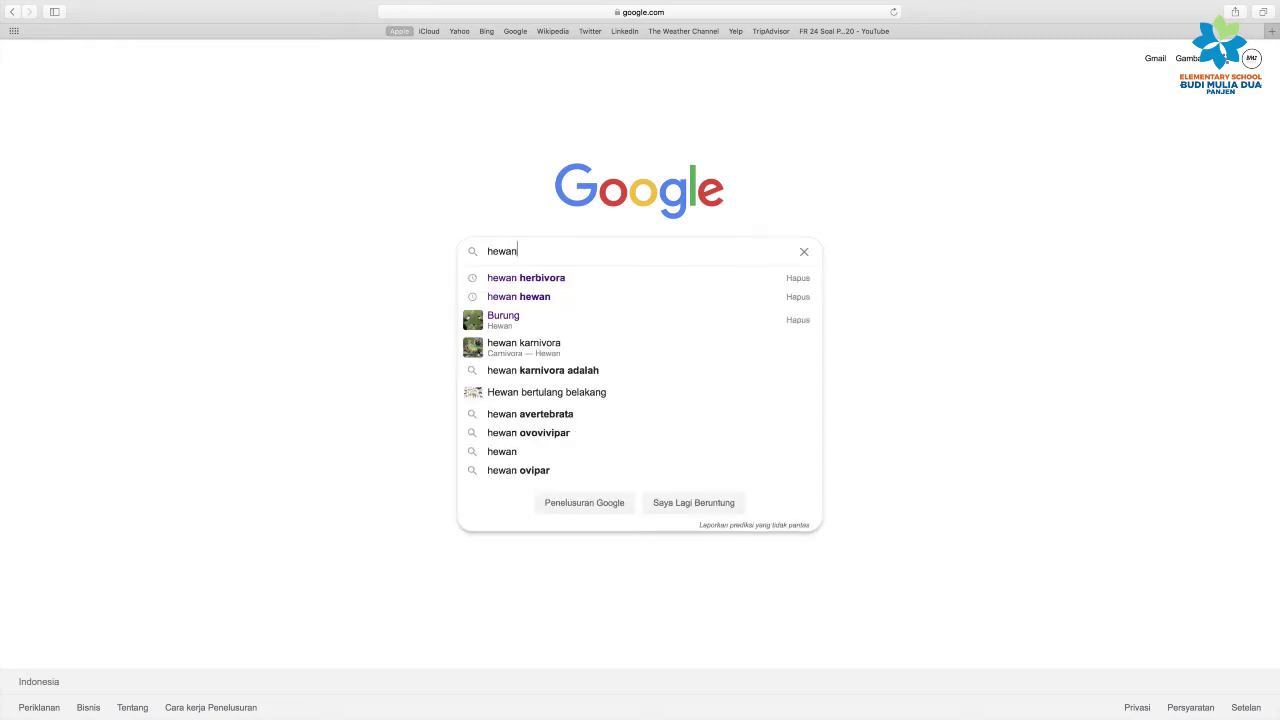
{"action": "type", "text": "herbi"}
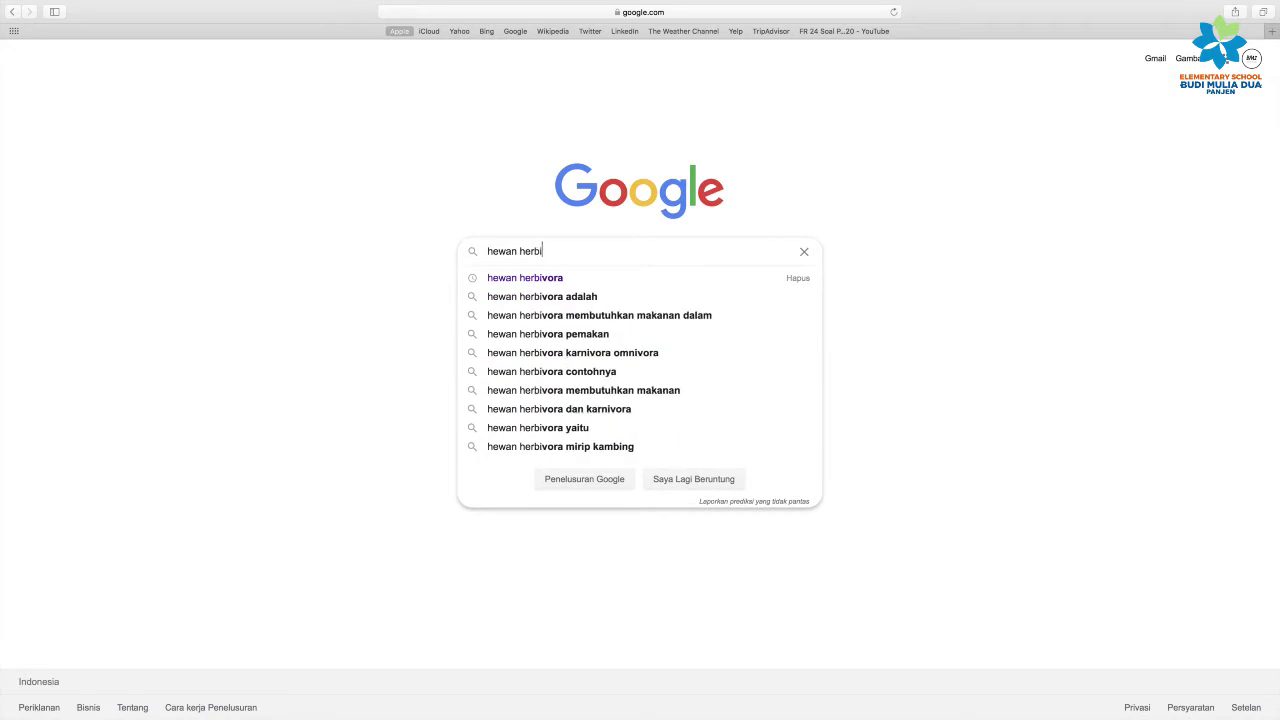
{"action": "type", "text": "vora"}
{"action": "key", "text": "Return"}
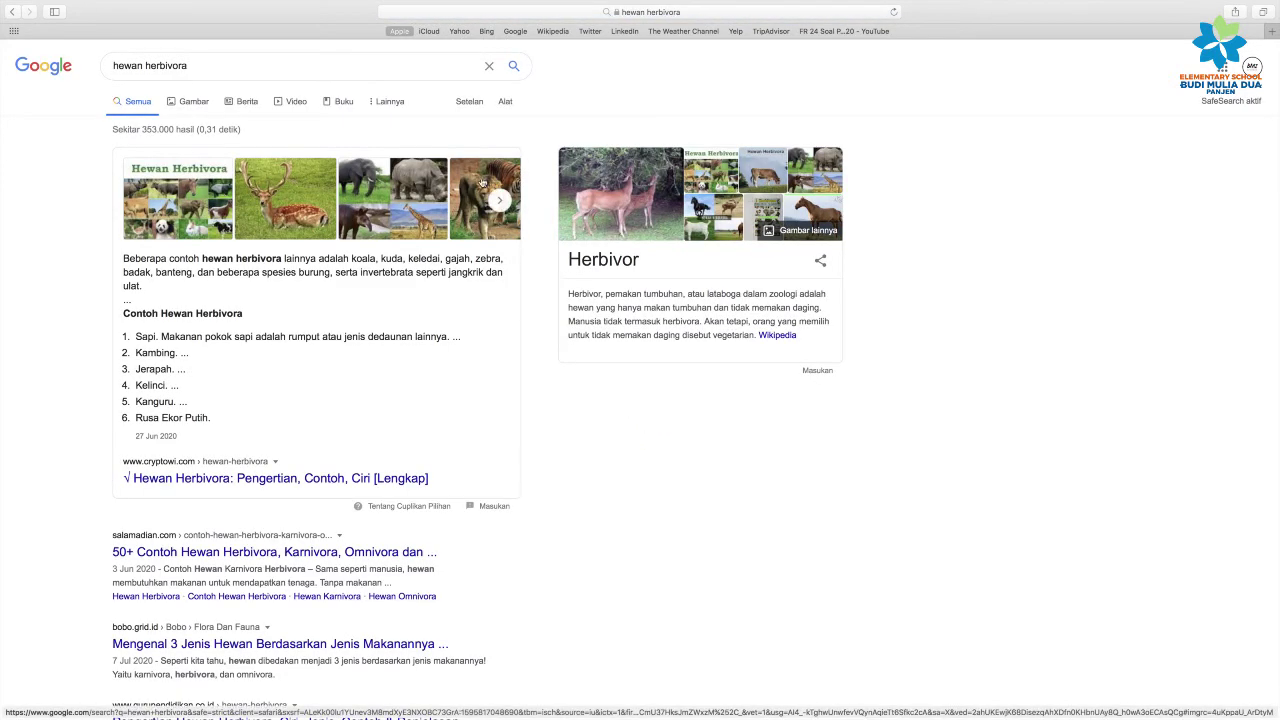
{"action": "left_click", "coordinate": [191, 101]}
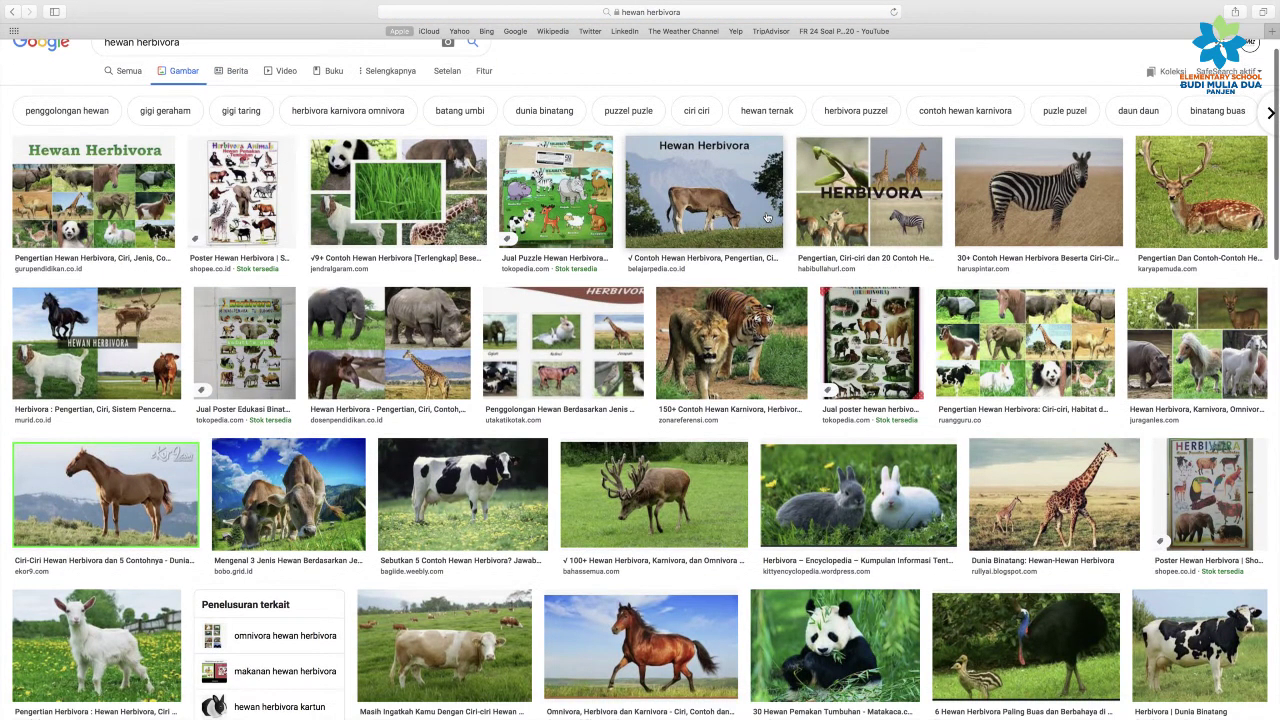
Step: Open the black-and-white cow photo in the image preview
{"action": "scroll", "coordinate": [766, 217], "scroll_direction": "down", "scroll_amount": 2}
{"action": "scroll", "coordinate": [766, 217], "scroll_direction": "down", "scroll_amount": 1}
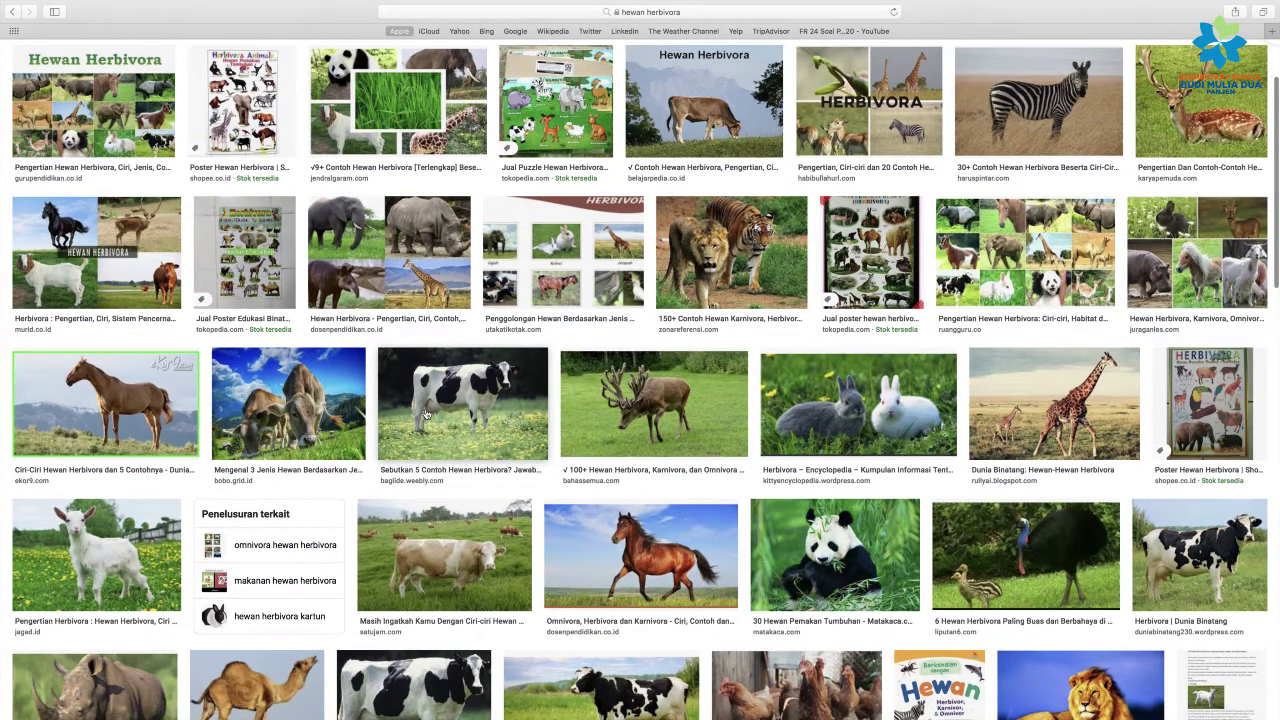
{"action": "scroll", "coordinate": [442, 428], "scroll_direction": "down", "scroll_amount": 1}
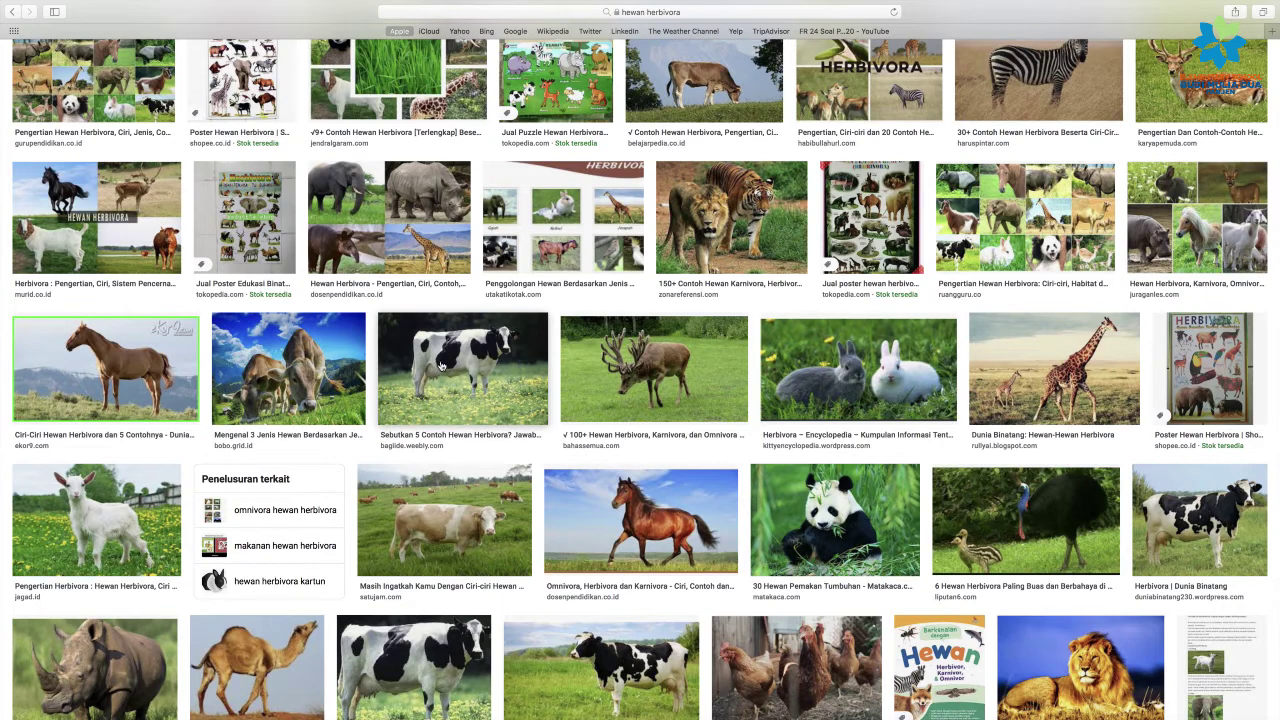
{"action": "left_click", "coordinate": [463, 367]}
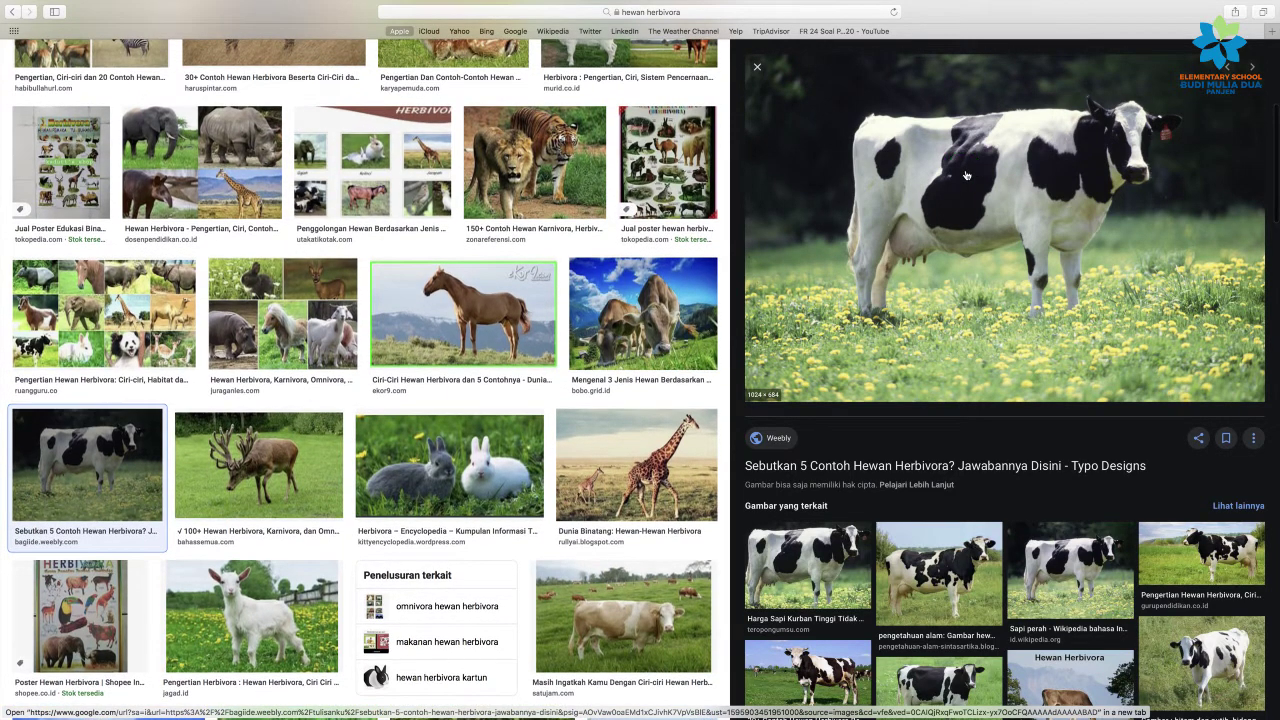
Step: Open the full-size cow image in a new tab and view its web address
{"action": "right_click", "coordinate": [966, 176]}
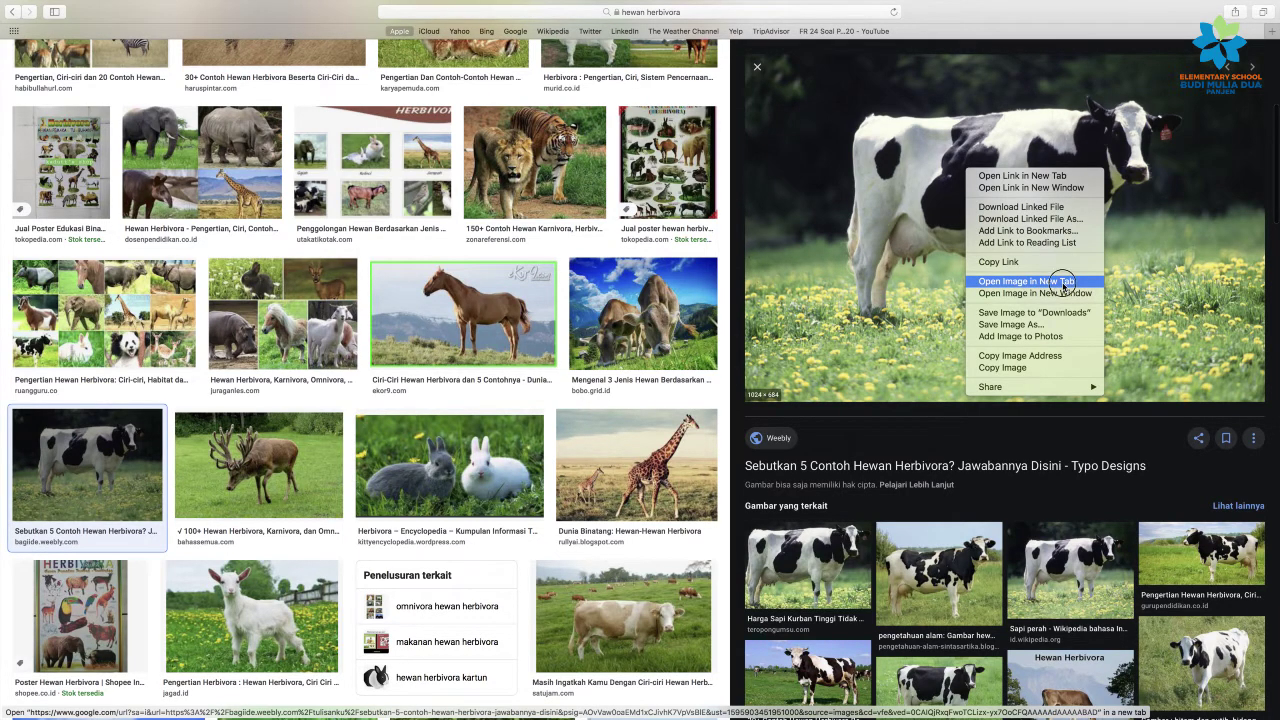
{"action": "left_click", "coordinate": [1063, 284]}
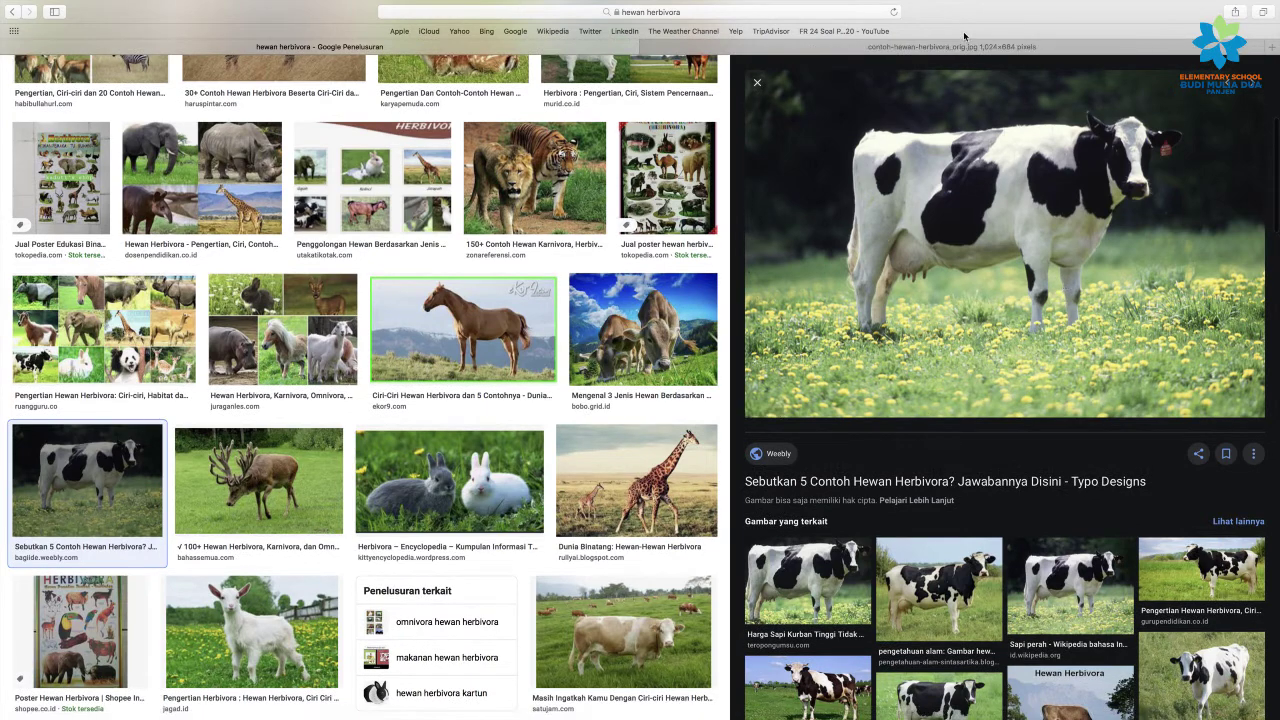
{"action": "left_click", "coordinate": [968, 49]}
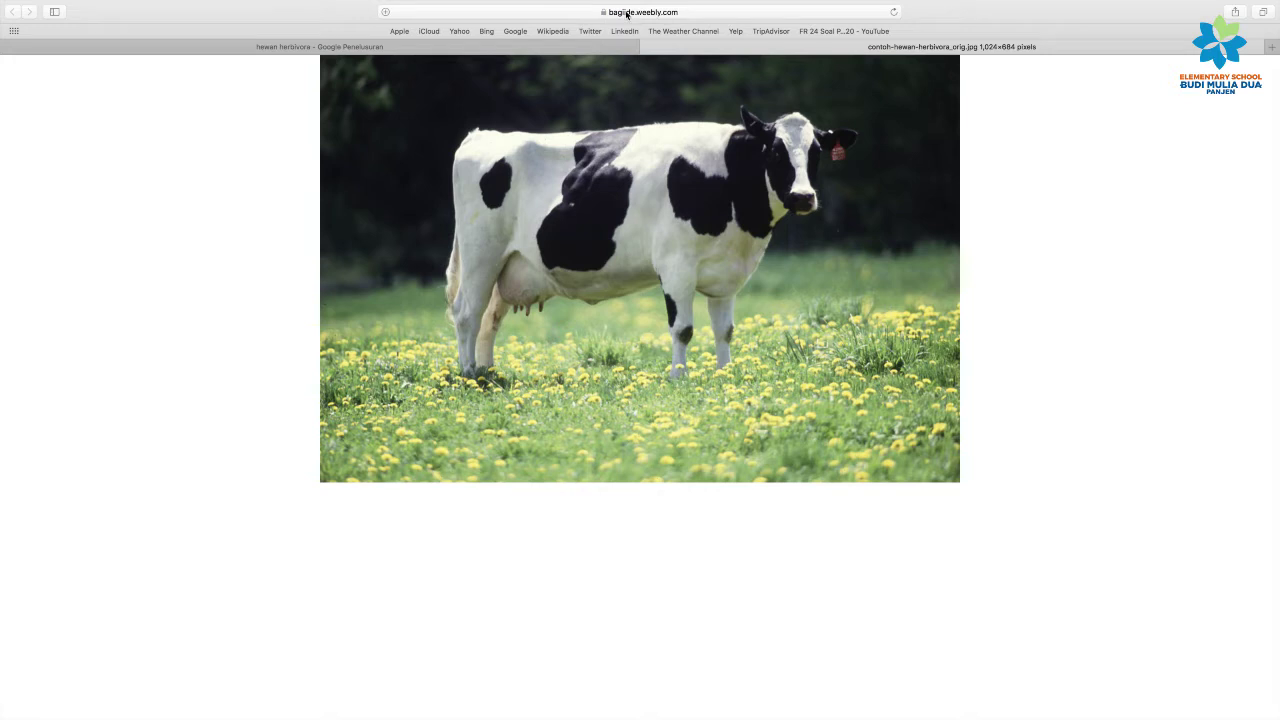
{"action": "left_click", "coordinate": [617, 13]}
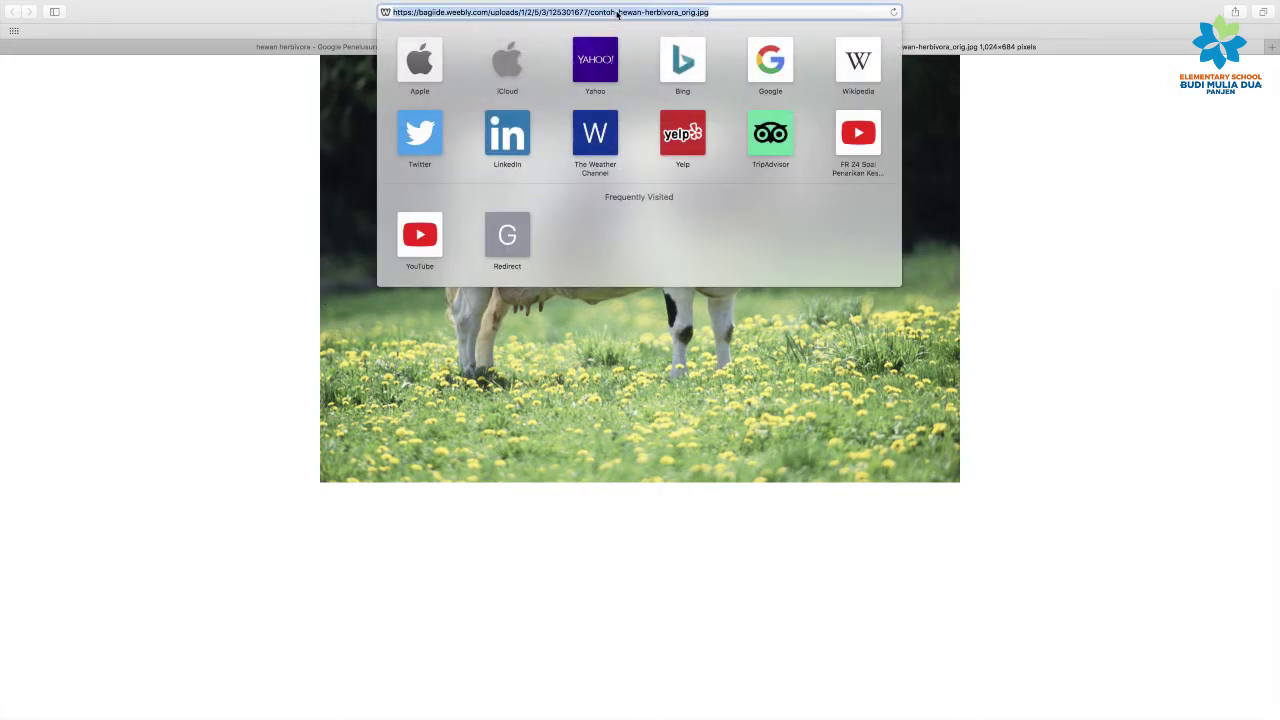
{"action": "left_click", "coordinate": [995, 175]}
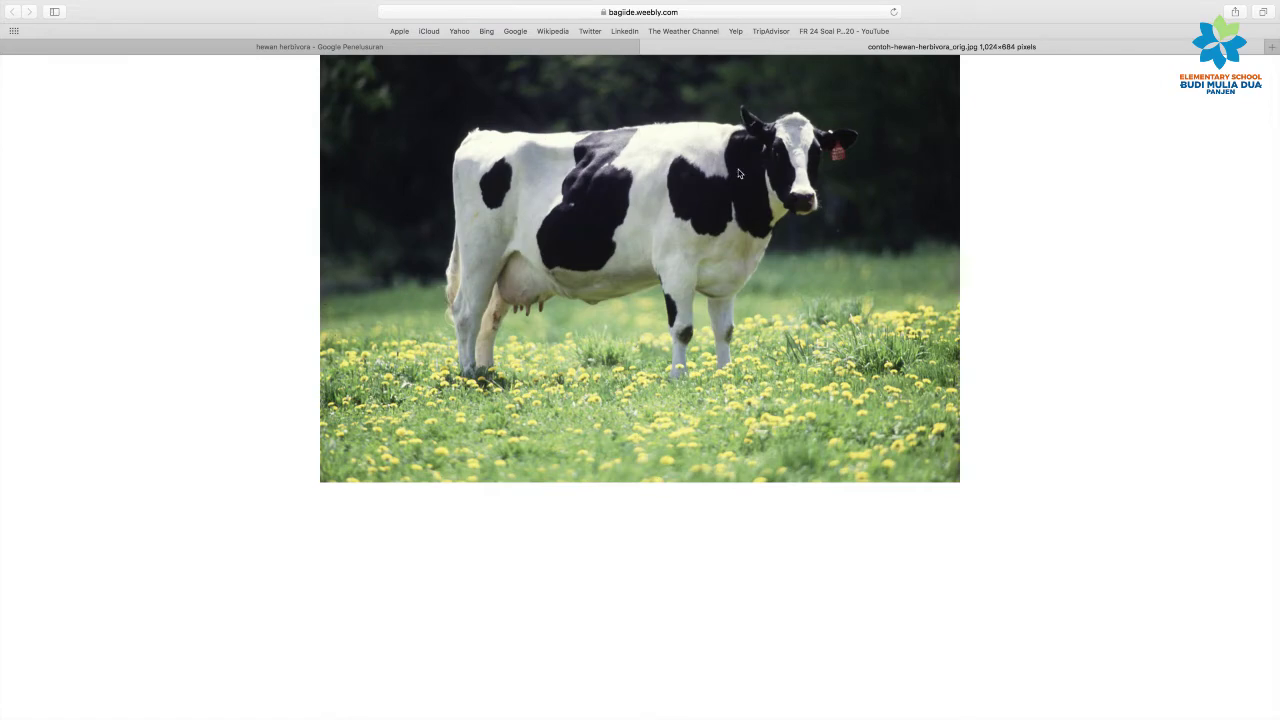
Step: Save the cow image to Documents as contoh-hewan-herbivora_orig
{"action": "right_click", "coordinate": [670, 172]}
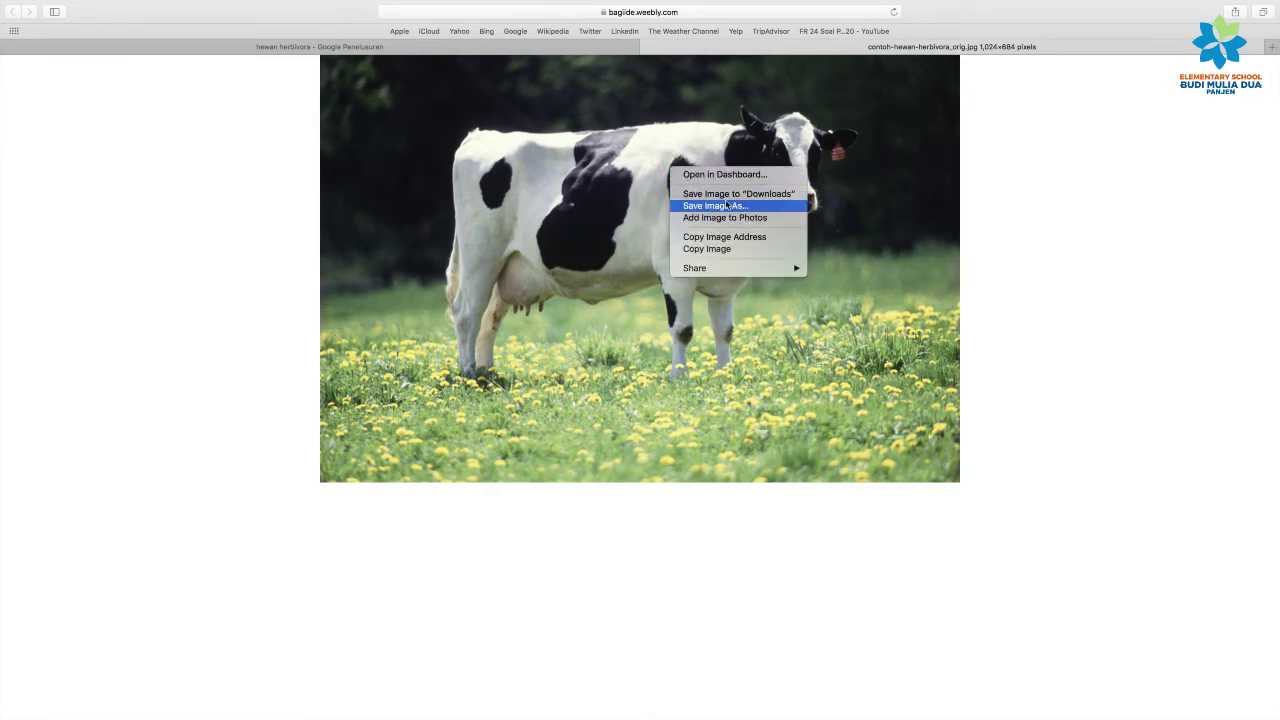
{"action": "left_click", "coordinate": [734, 206]}
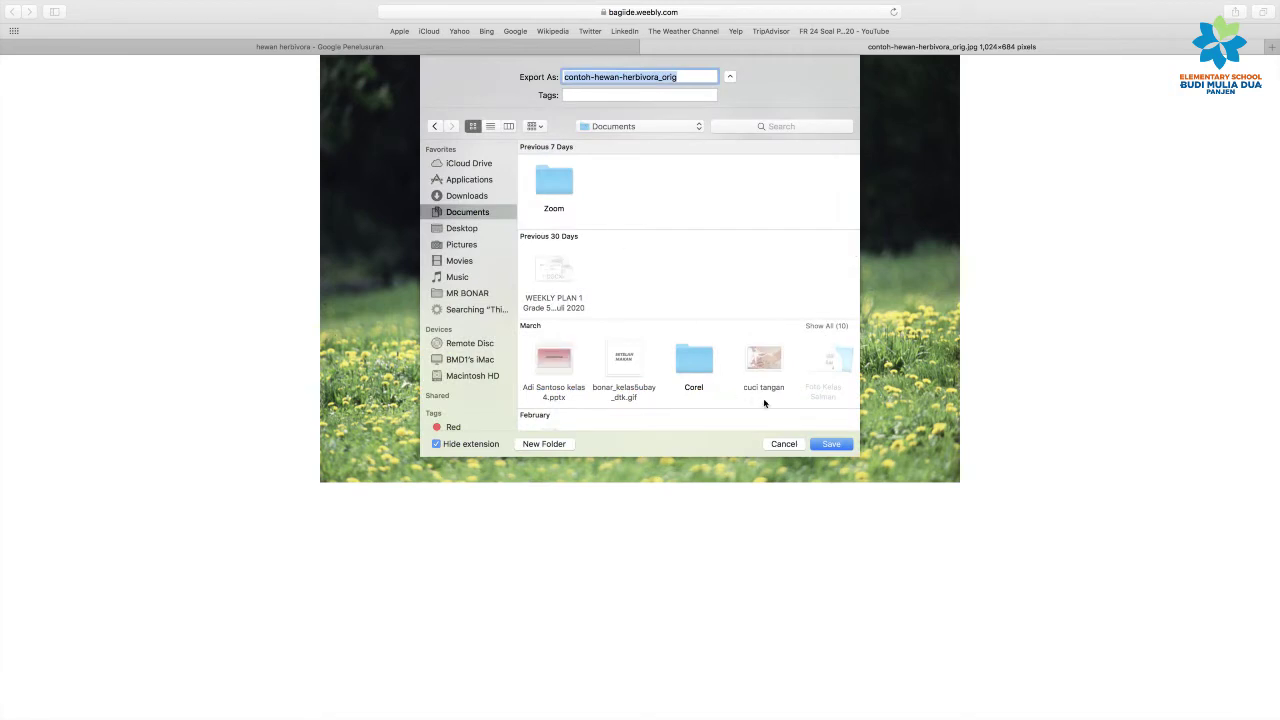
{"action": "left_click", "coordinate": [833, 445]}
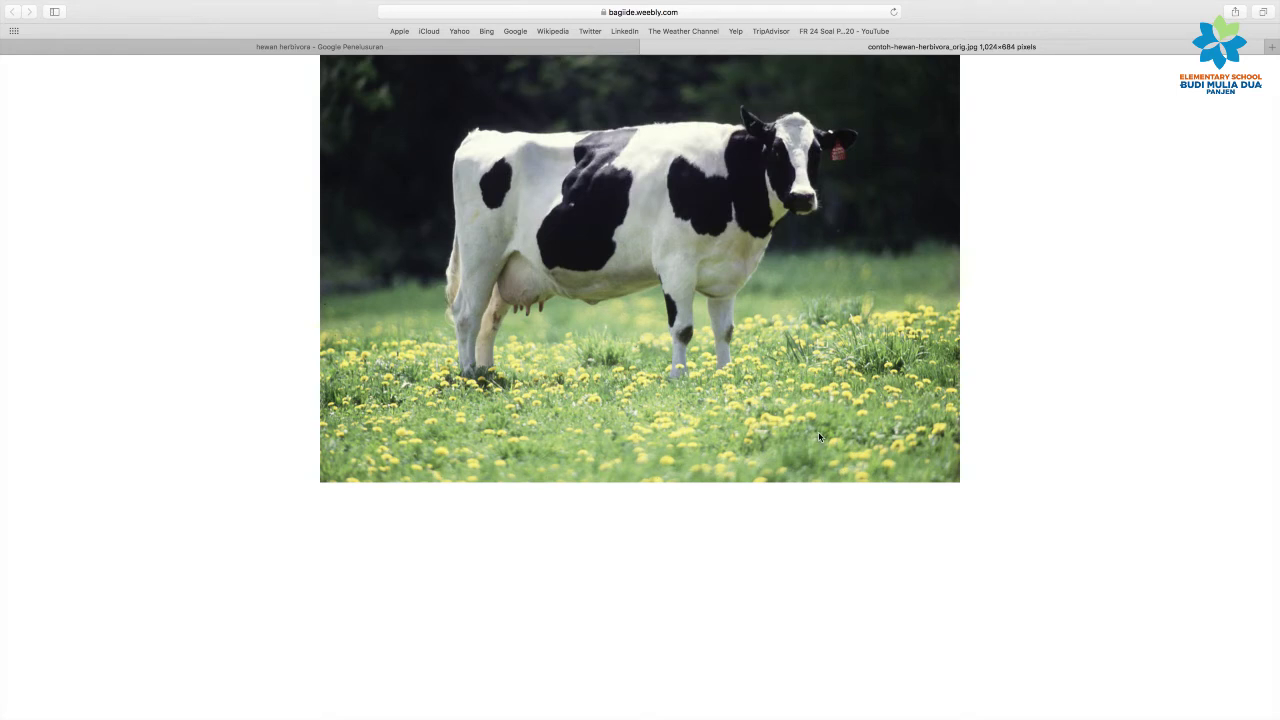
Step: Return to Word with the insertion point at the top of the blank page
{"action": "mouse_move", "coordinate": [716, 712]}
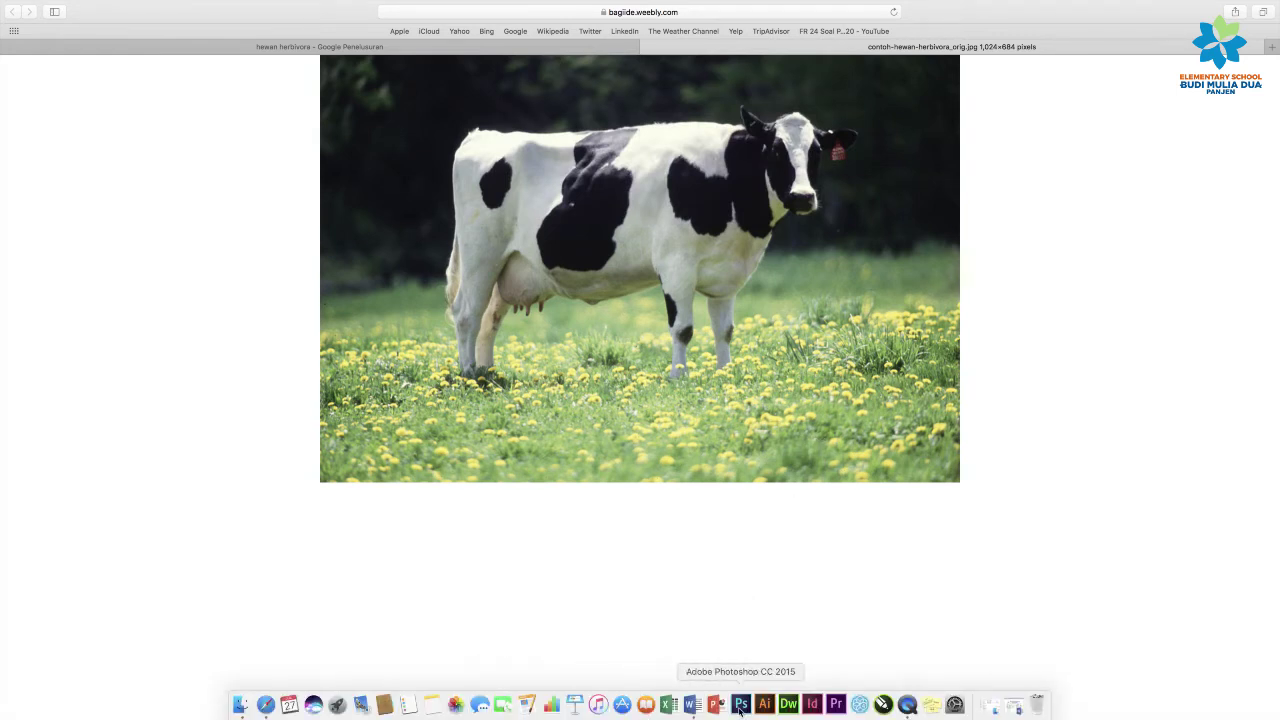
{"action": "left_click", "coordinate": [694, 706]}
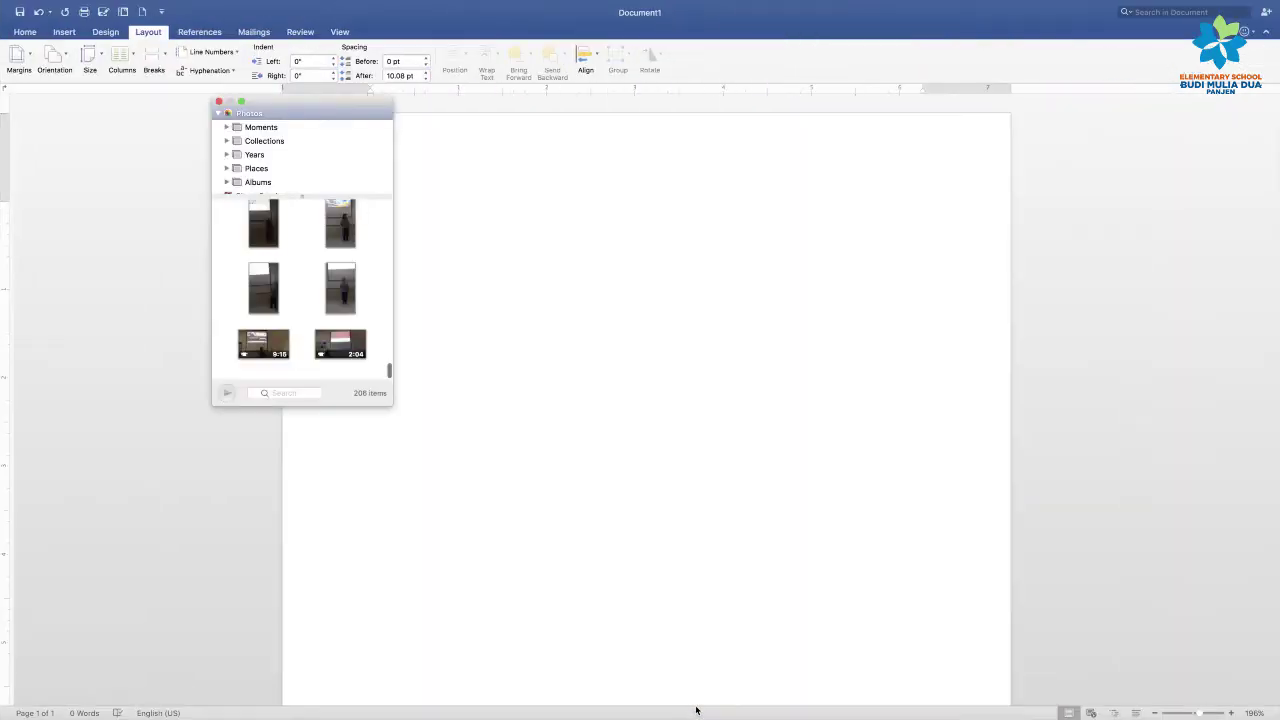
{"action": "left_click", "coordinate": [374, 201]}
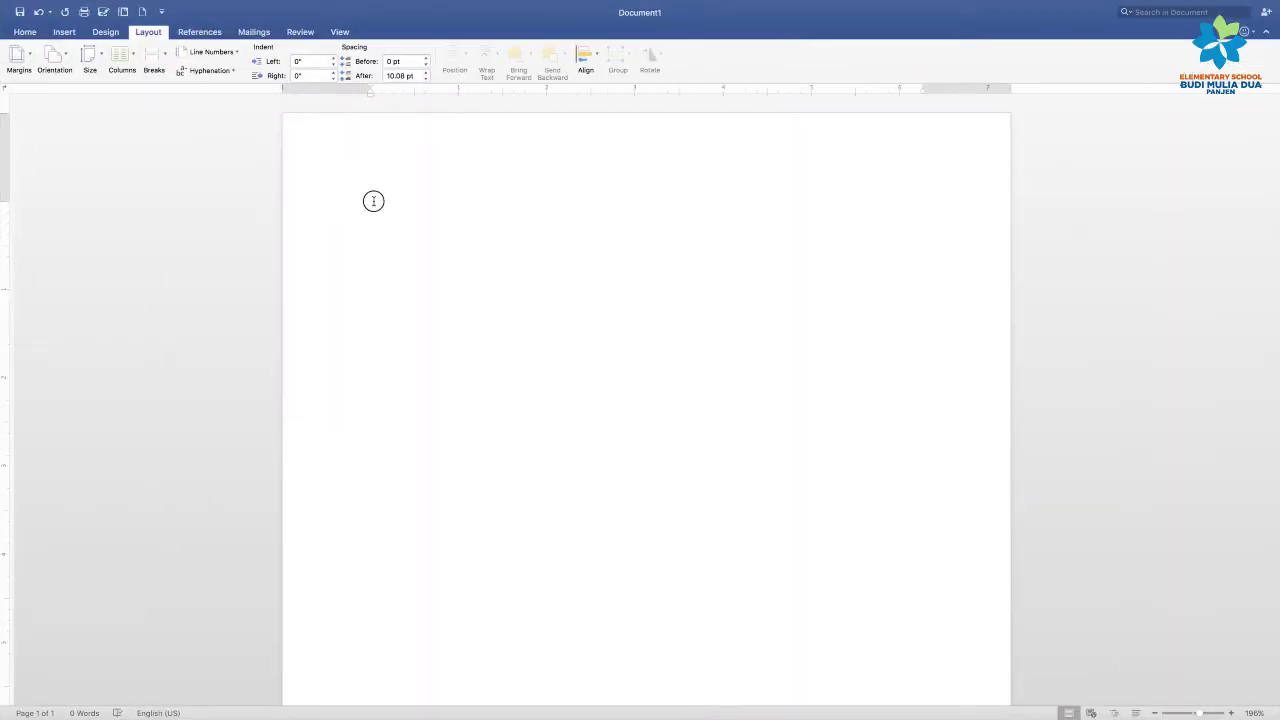
{"action": "left_click", "coordinate": [72, 33]}
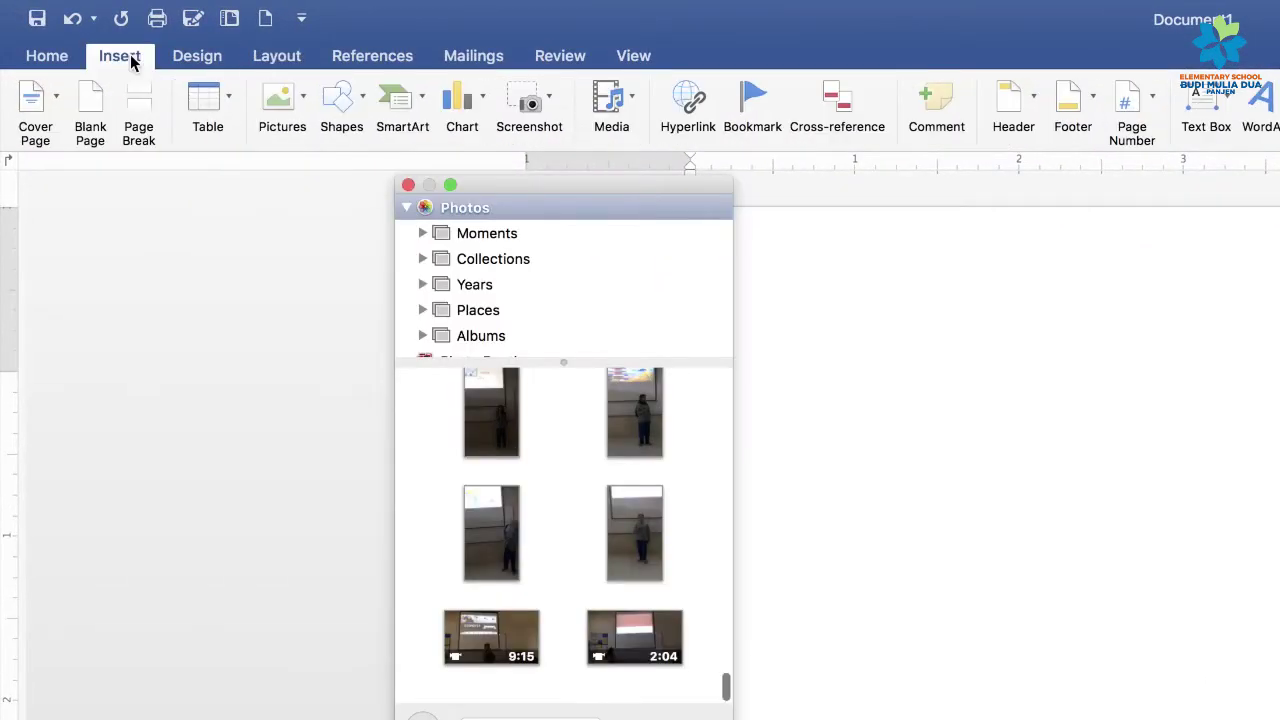
{"action": "left_click", "coordinate": [408, 185]}
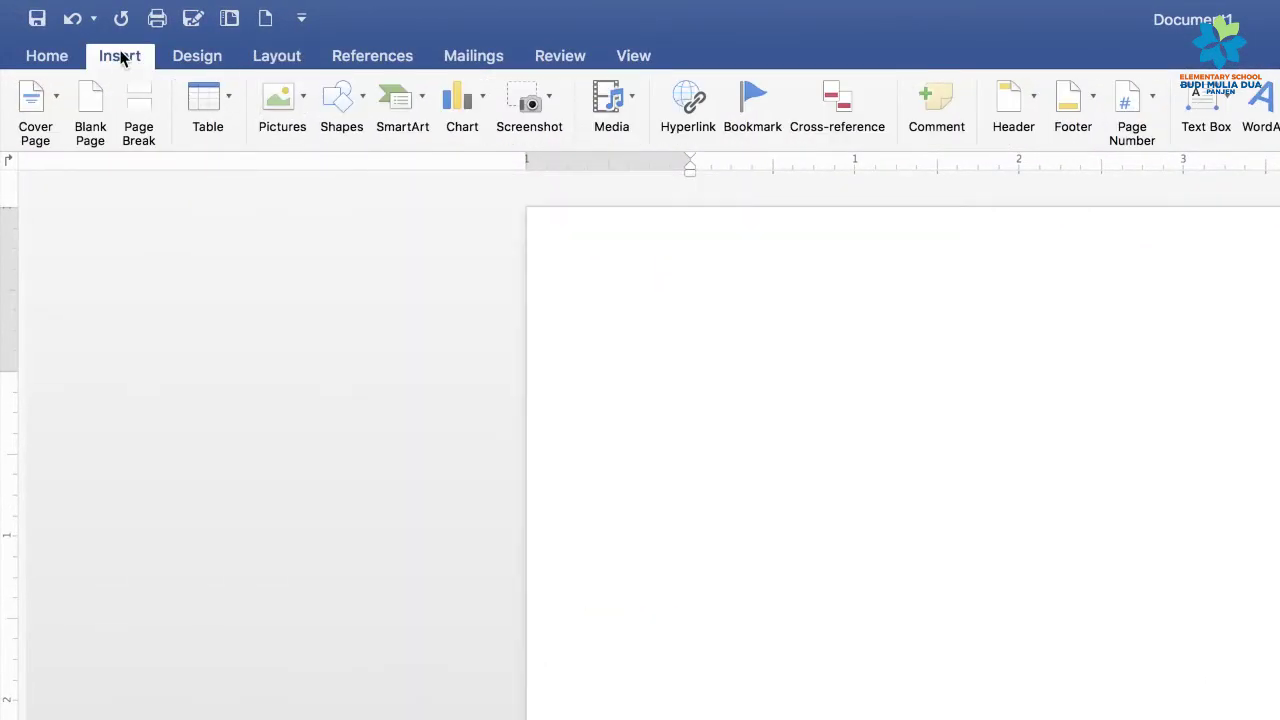
{"action": "left_click", "coordinate": [117, 56]}
{"action": "left_click", "coordinate": [130, 57]}
Step: Choose Picture from File and select contoh-hewan-herbivora_orig in Documents
{"action": "left_click", "coordinate": [302, 100]}
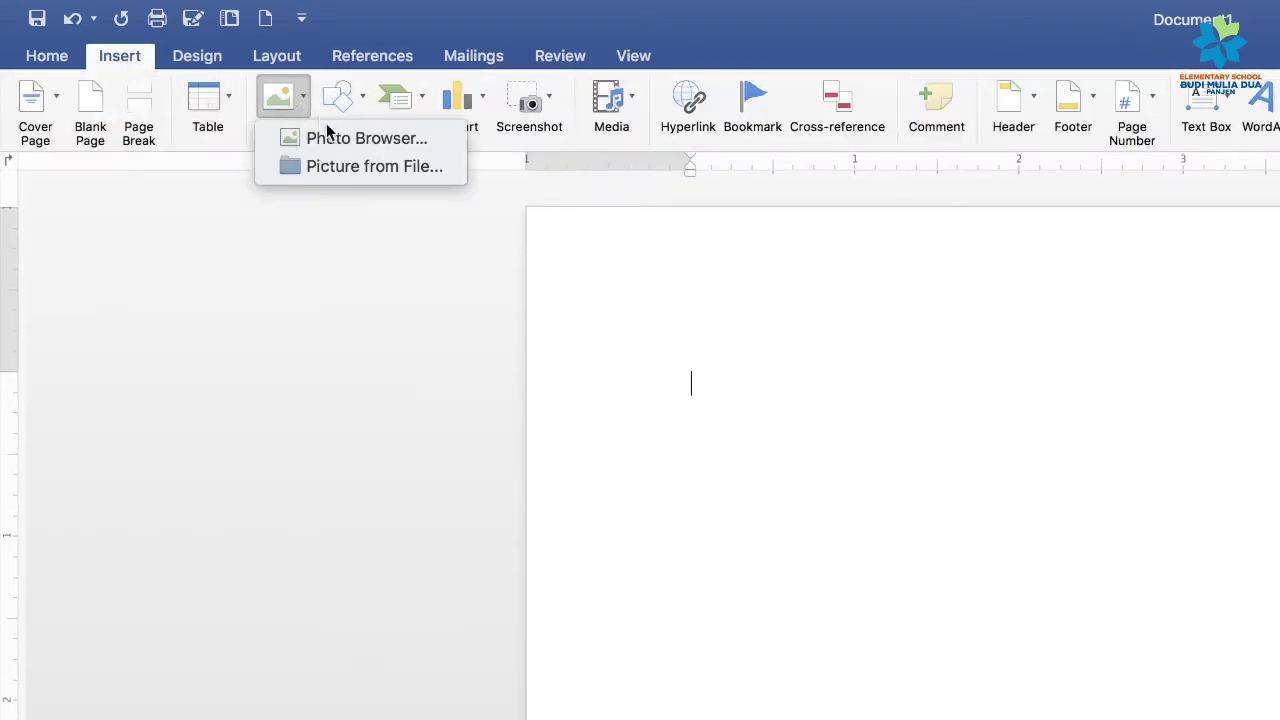
{"action": "left_click", "coordinate": [408, 170]}
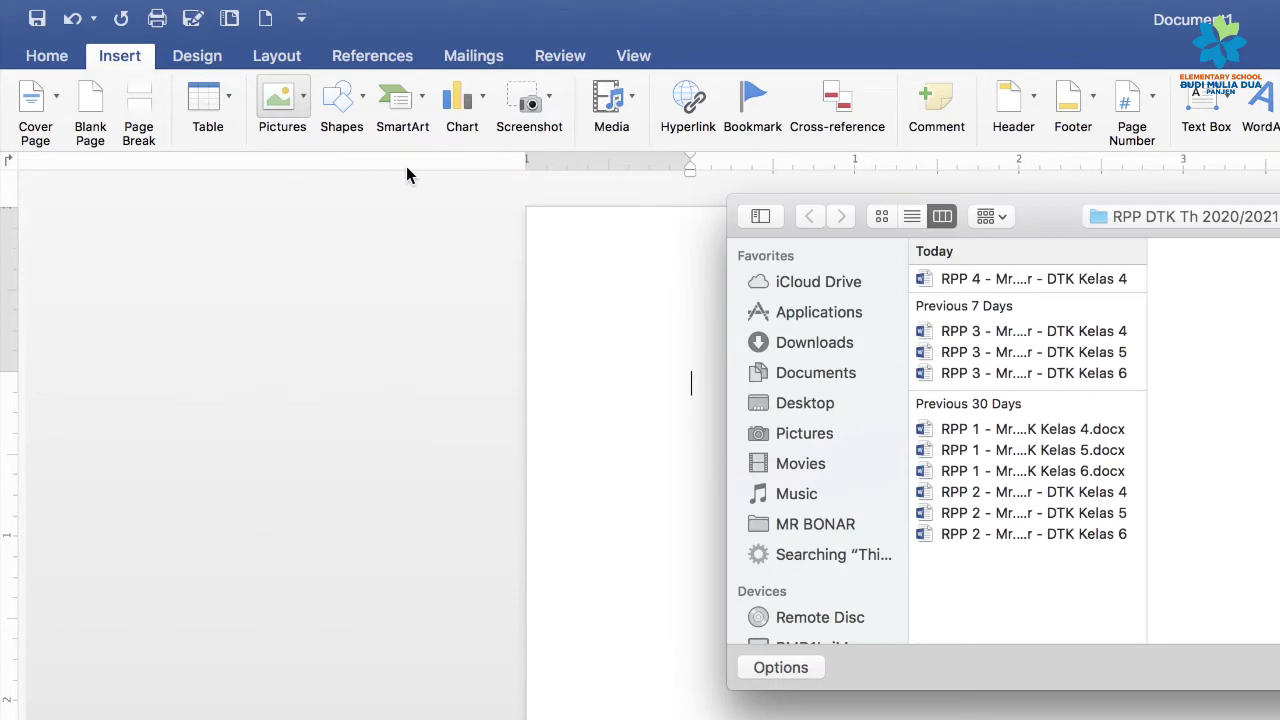
{"action": "left_click", "coordinate": [816, 345]}
{"action": "left_click", "coordinate": [816, 376]}
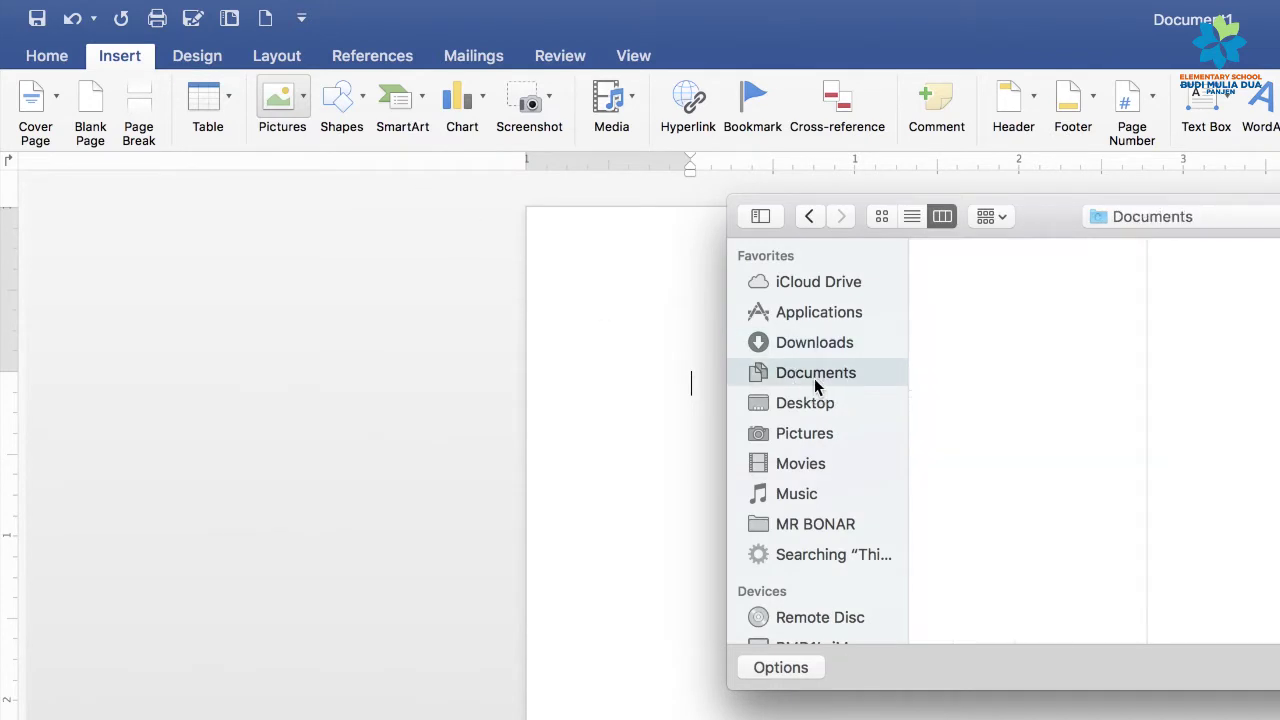
{"action": "left_click", "coordinate": [1014, 279]}
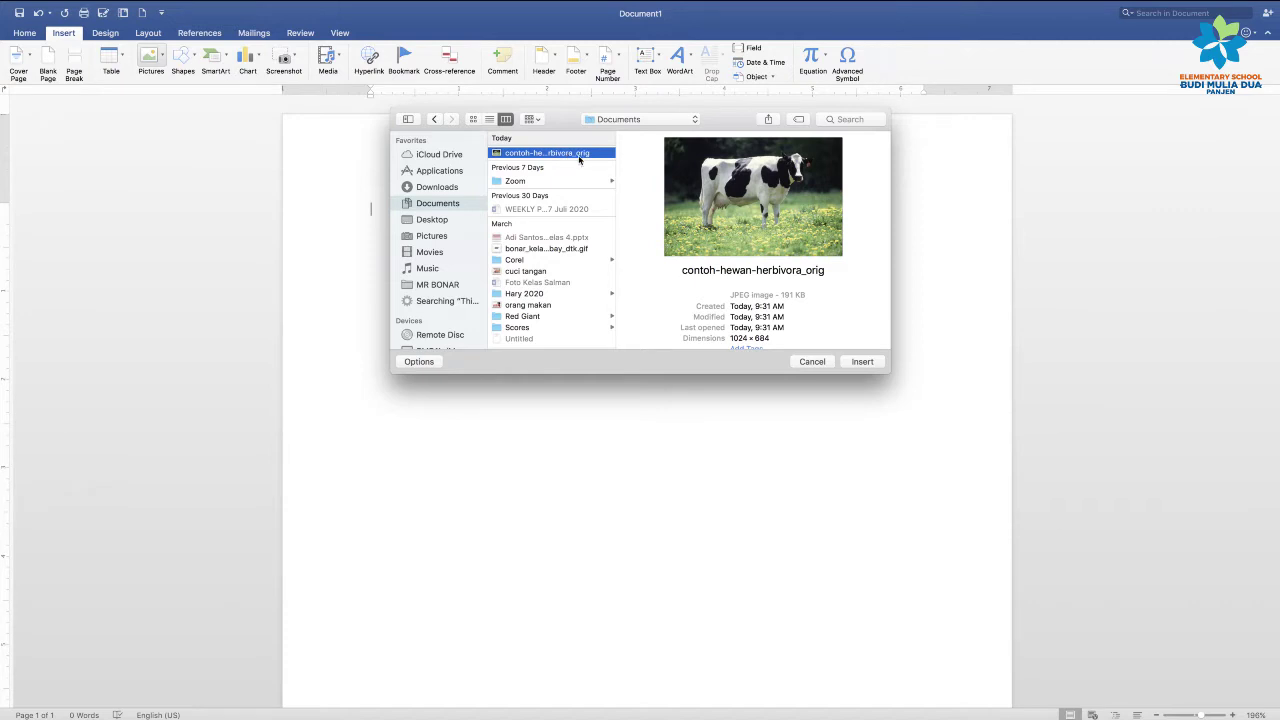
Step: Insert the cow photo contoh-hewan-herbivora_orig into the document
{"action": "left_click", "coordinate": [862, 362]}
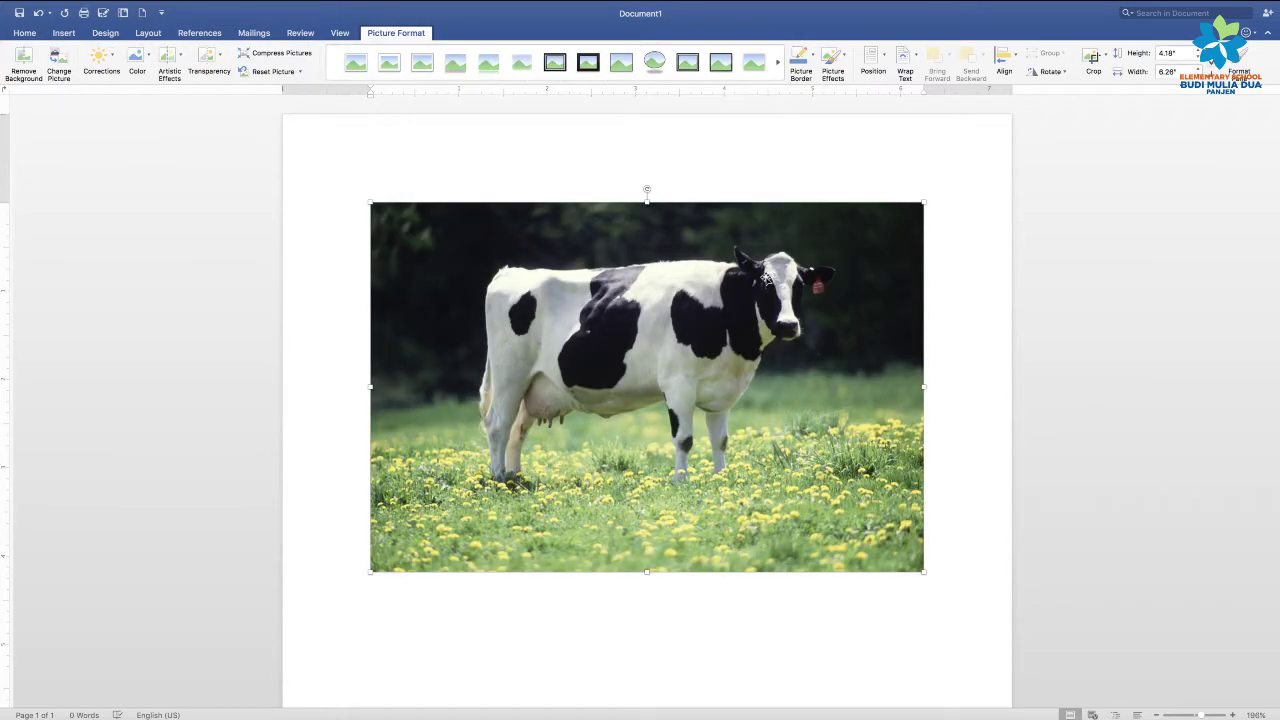
{"action": "scroll", "coordinate": [818, 478], "scroll_direction": "down", "scroll_amount": 1}
{"action": "scroll", "coordinate": [817, 471], "scroll_direction": "down", "scroll_amount": 1}
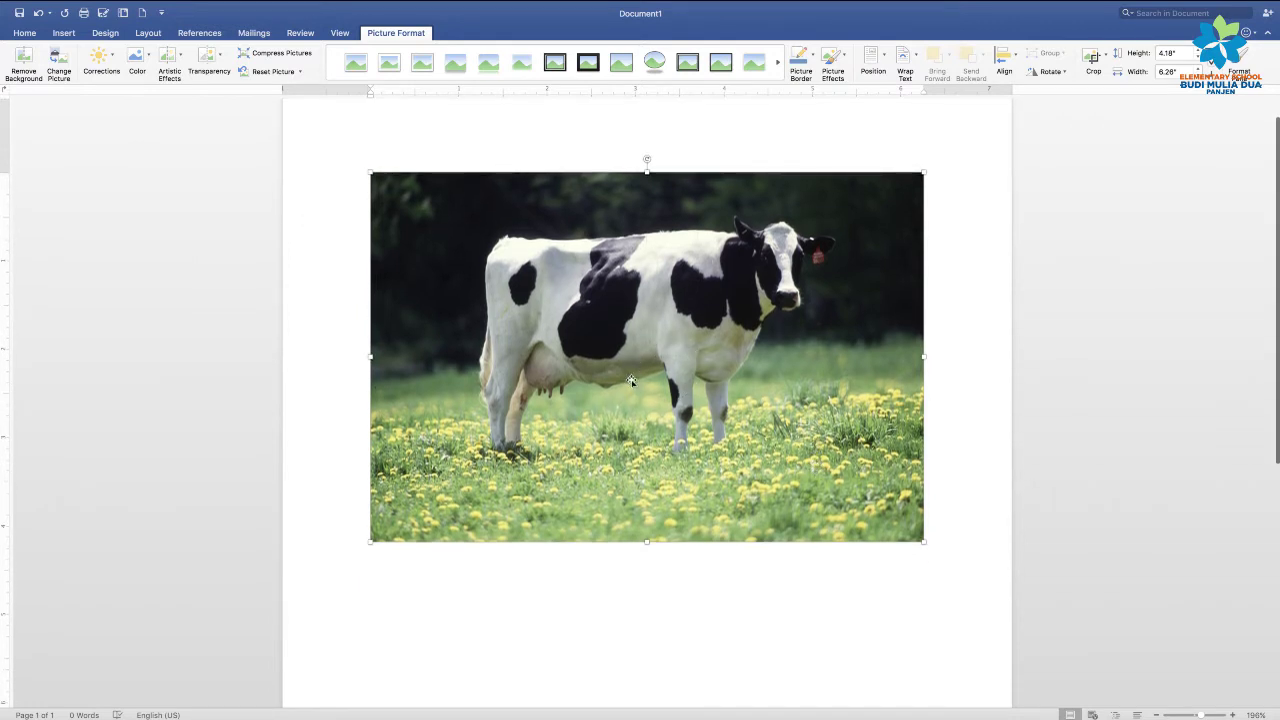
{"action": "scroll", "coordinate": [640, 378], "scroll_direction": "down", "scroll_amount": 1}
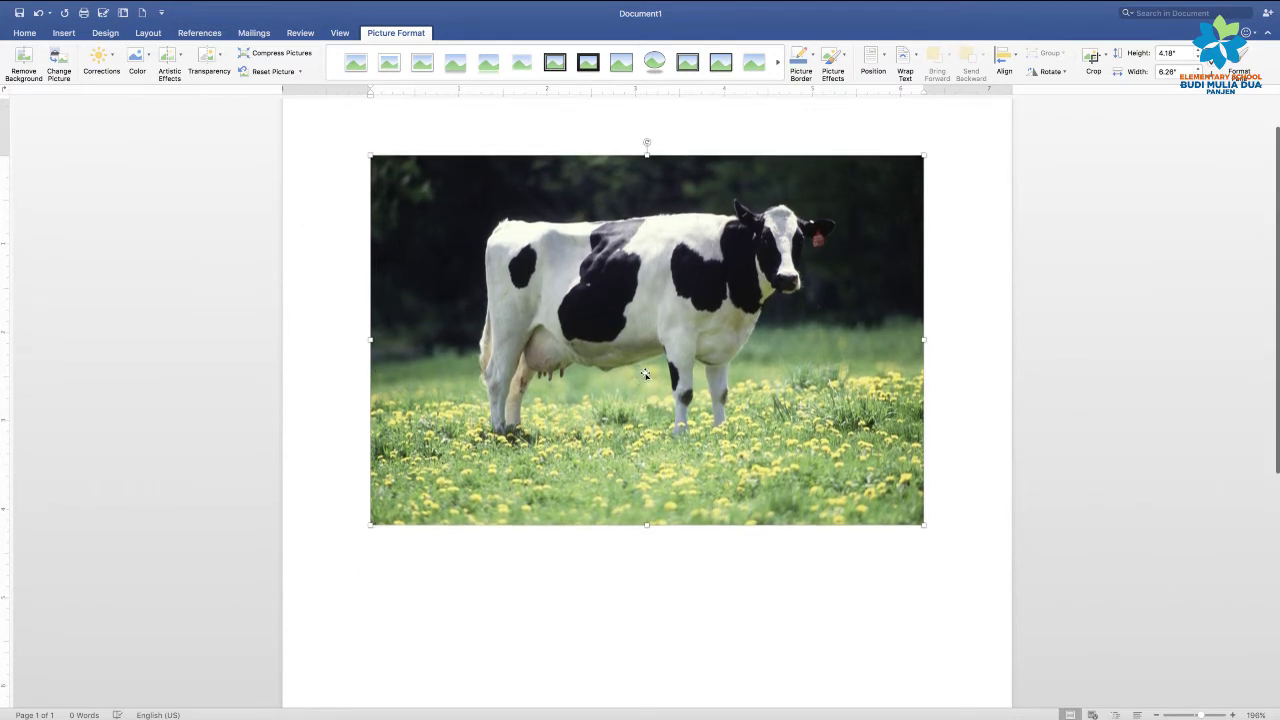
Step: Open the Caption dialog for the cow picture, keeping the Figure label
{"action": "right_click", "coordinate": [645, 374]}
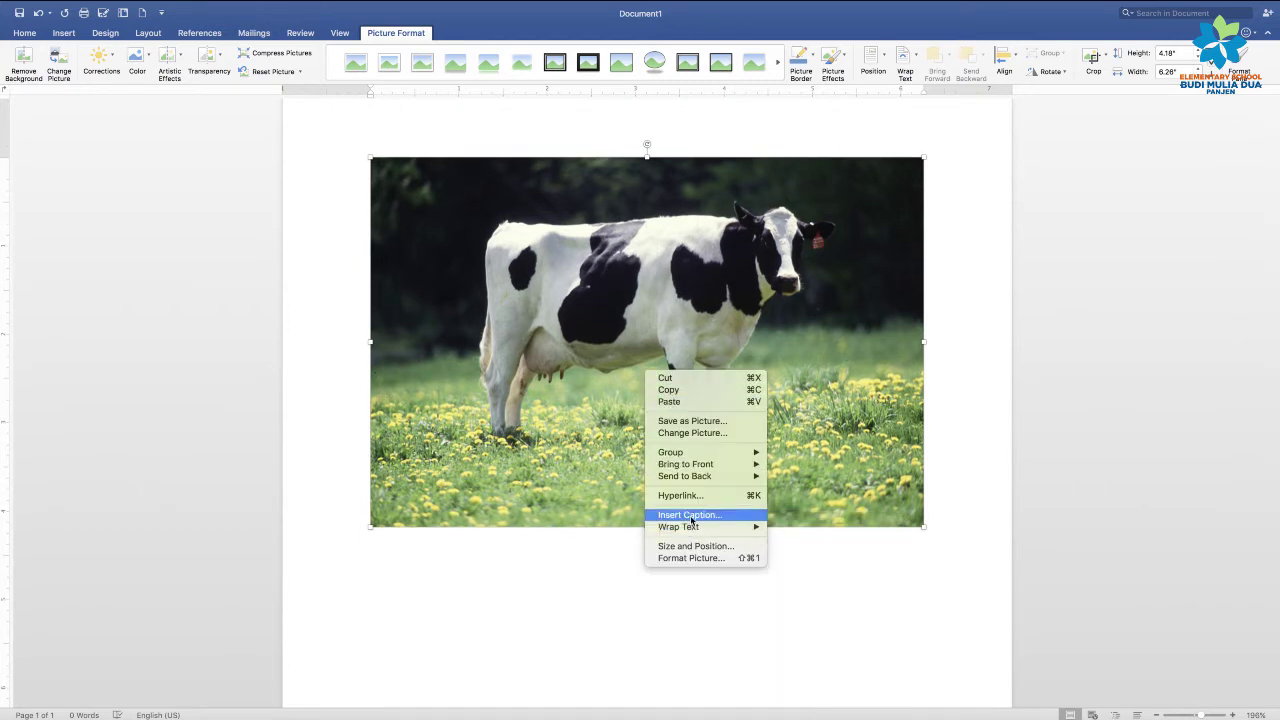
{"action": "left_click", "coordinate": [690, 515]}
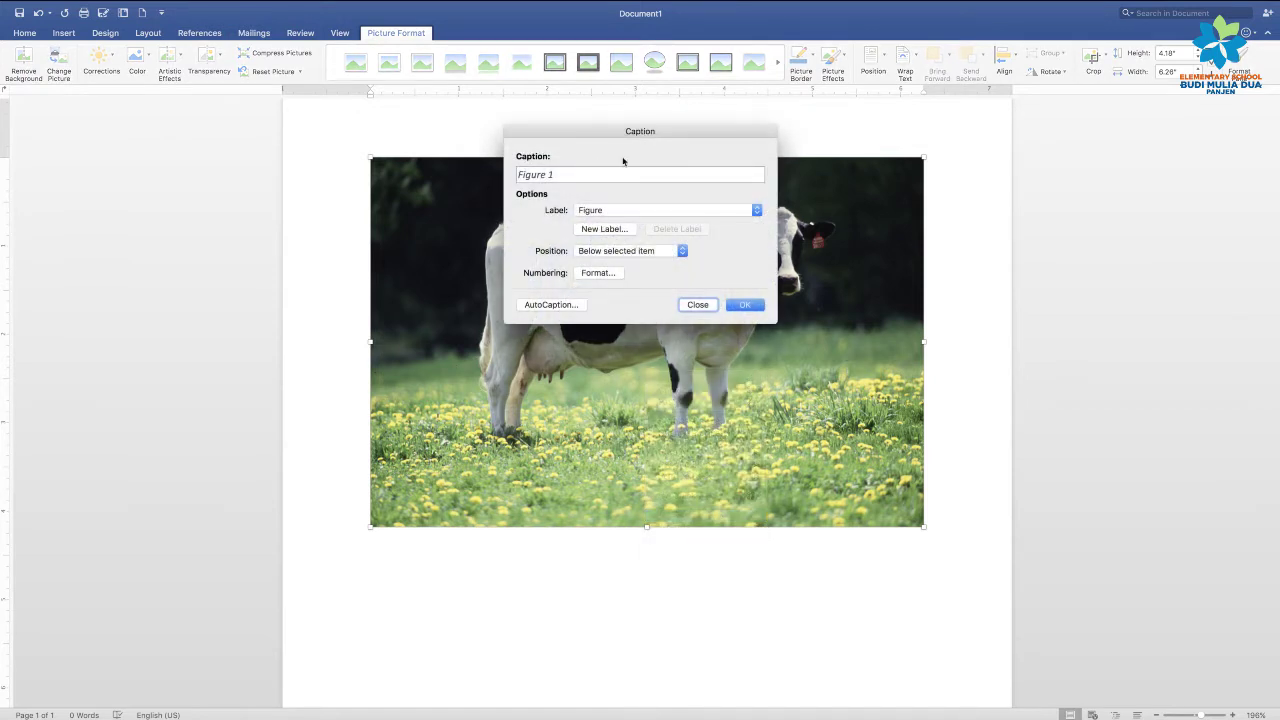
{"action": "left_click", "coordinate": [614, 210]}
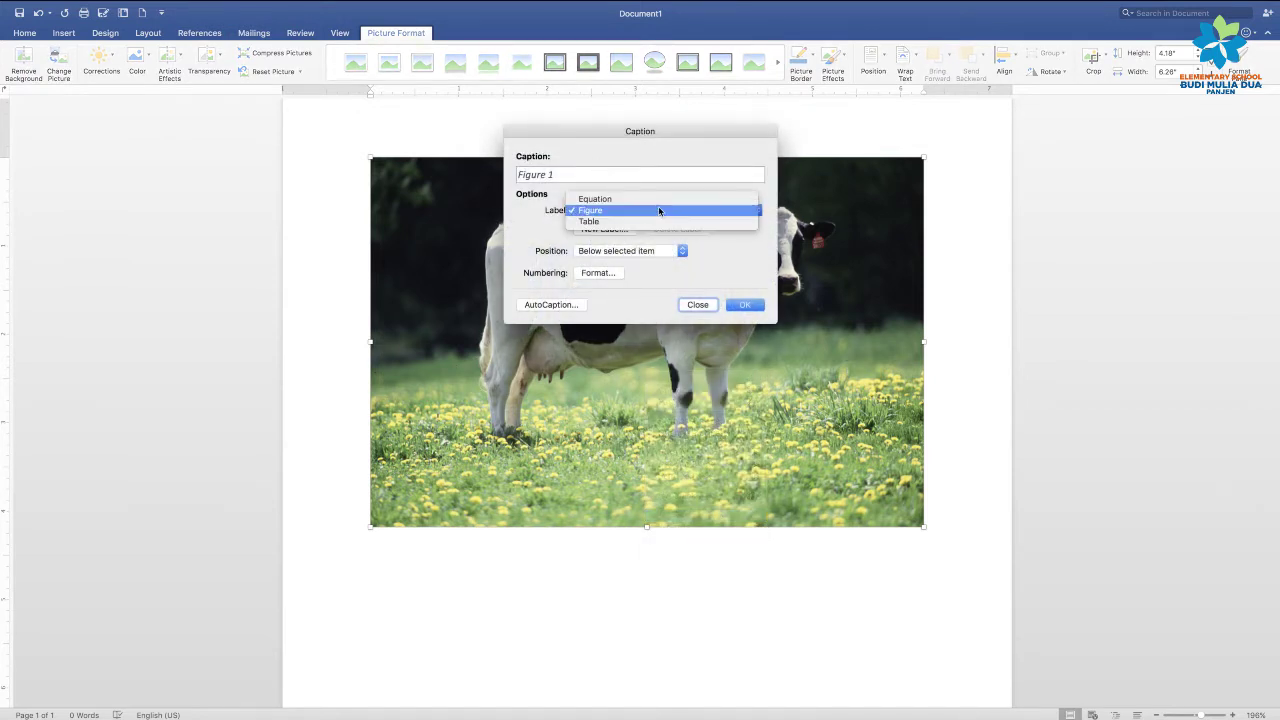
{"action": "left_click", "coordinate": [740, 267]}
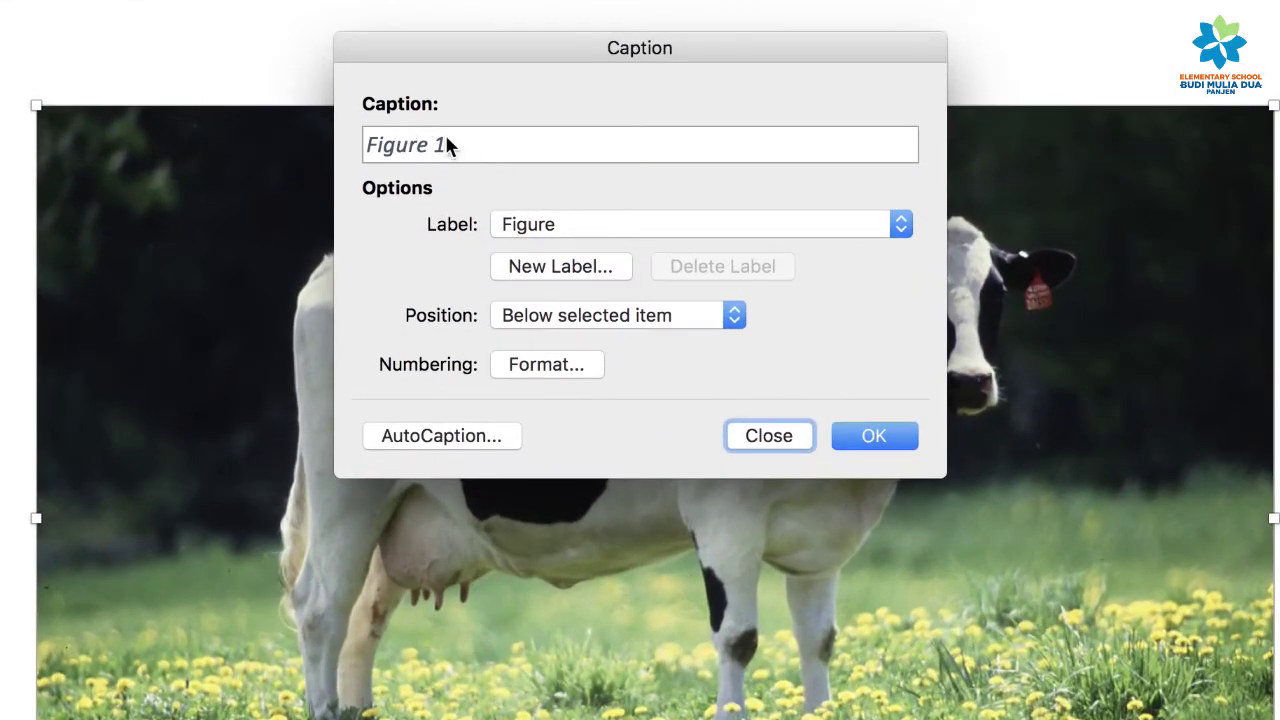
Step: Create and apply the new caption label 'Gambar 1.'
{"action": "left_click", "coordinate": [560, 268]}
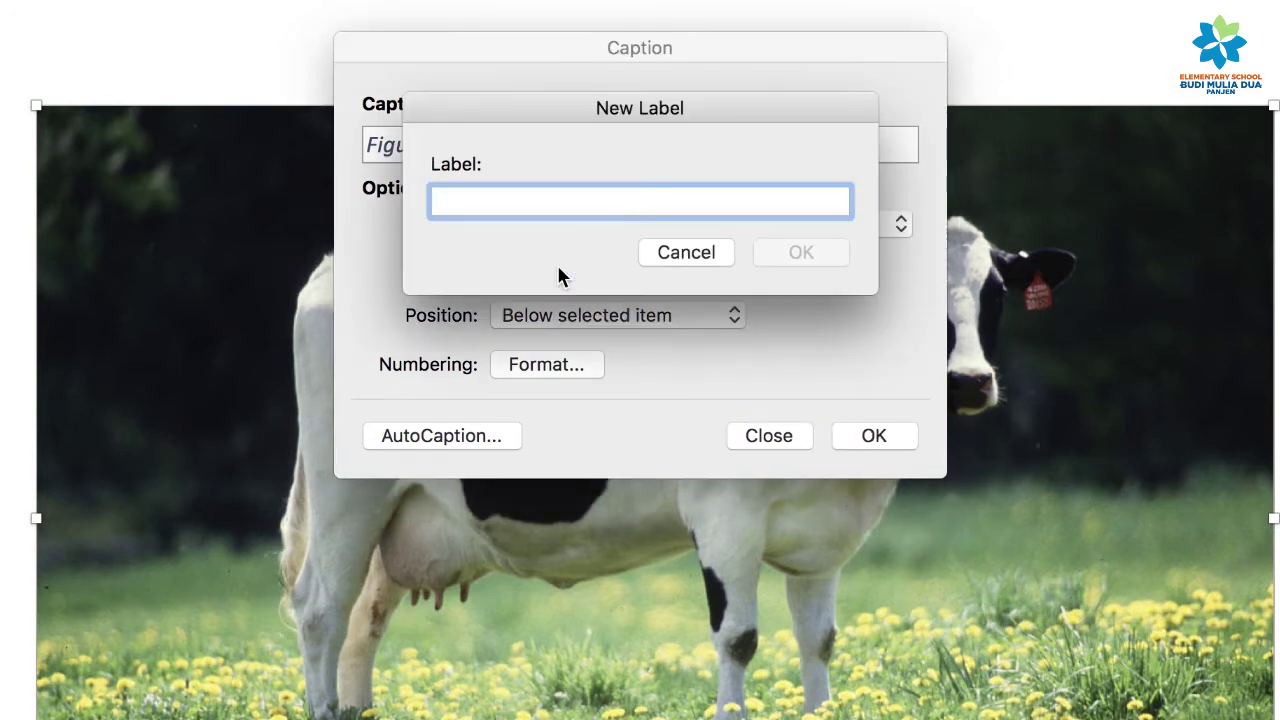
{"action": "type", "text": "g"}
{"action": "key", "text": "BackSpace"}
{"action": "type", "text": "GA"}
{"action": "key", "text": "BackSpace"}
{"action": "key", "text": "BackSpace"}
{"action": "type", "text": "a"}
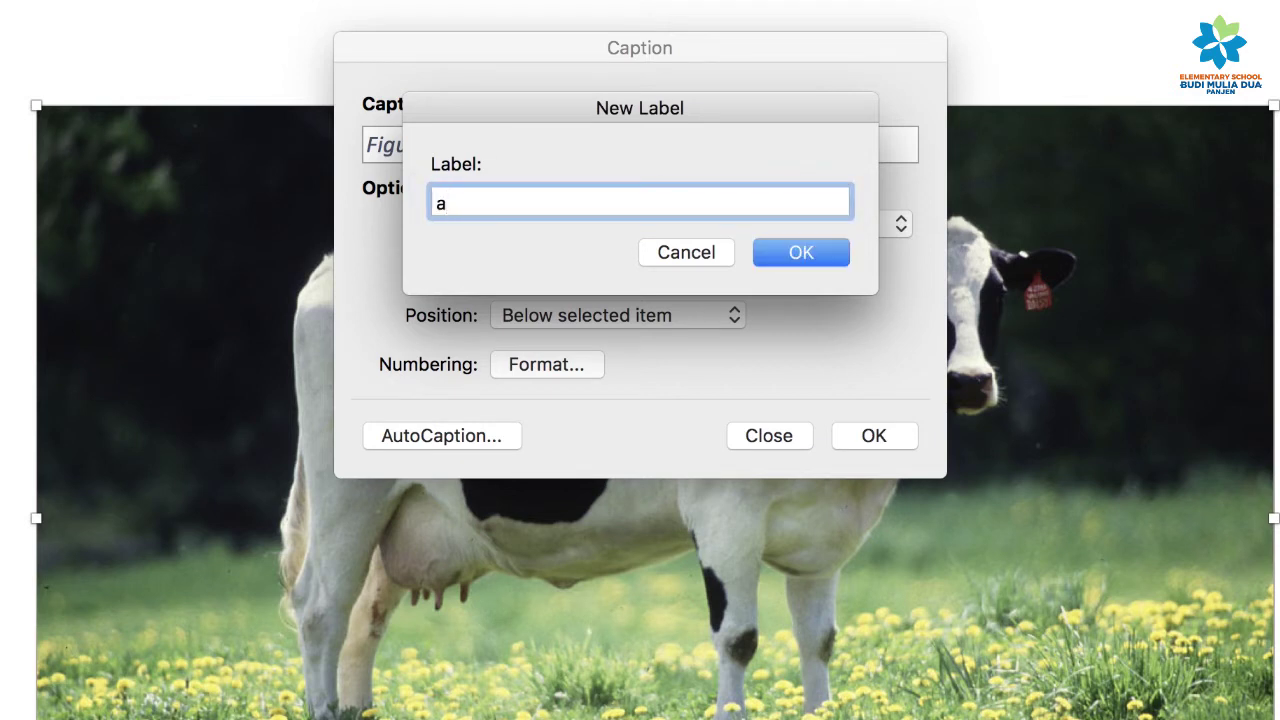
{"action": "key", "text": "BackSpace"}
{"action": "type", "text": "Gambar"}
{"action": "type", "text": " 1."}
{"action": "left_click", "coordinate": [784, 255]}
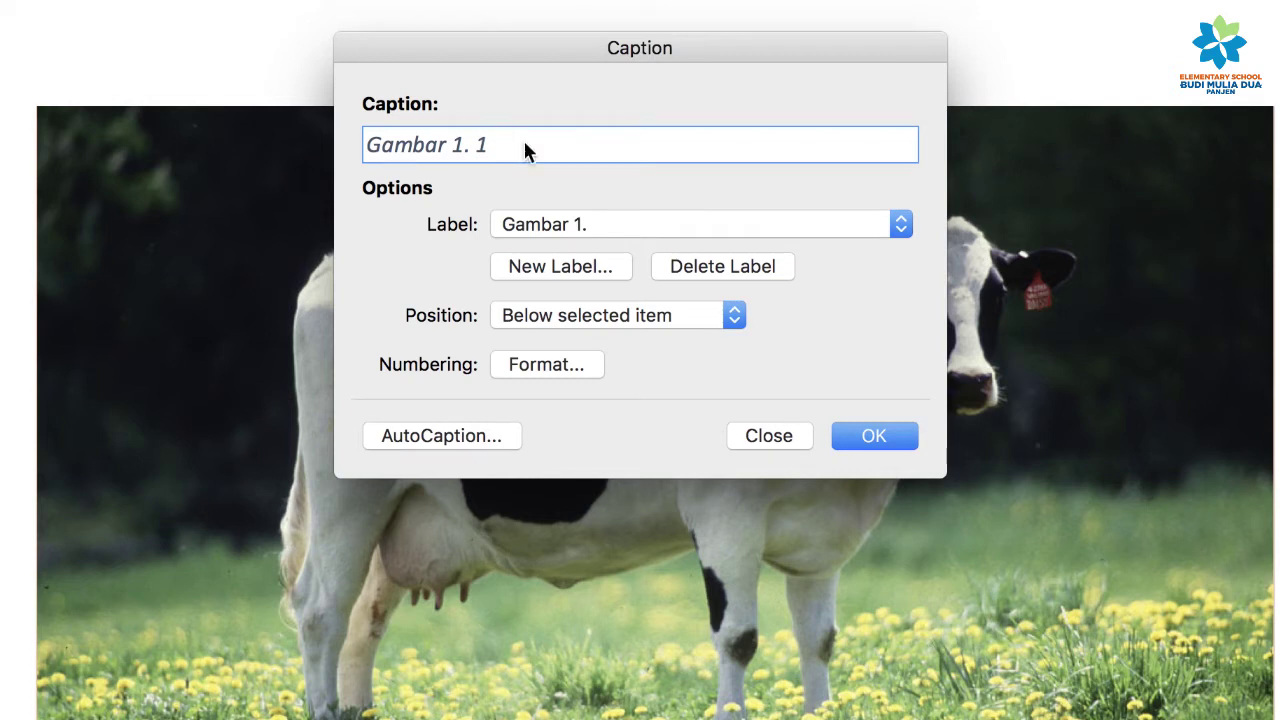
Step: Complete the caption as 'Gambar 1. 1 Foto Sapi (Hewan Herbivora)' and add it
{"action": "type", "text": "S"}
{"action": "key", "text": "BackSpace"}
{"action": "type", "text": "Foto S"}
{"action": "type", "text": "api ()"}
{"action": "key", "text": "Left"}
{"action": "type", "text": "Hewan "}
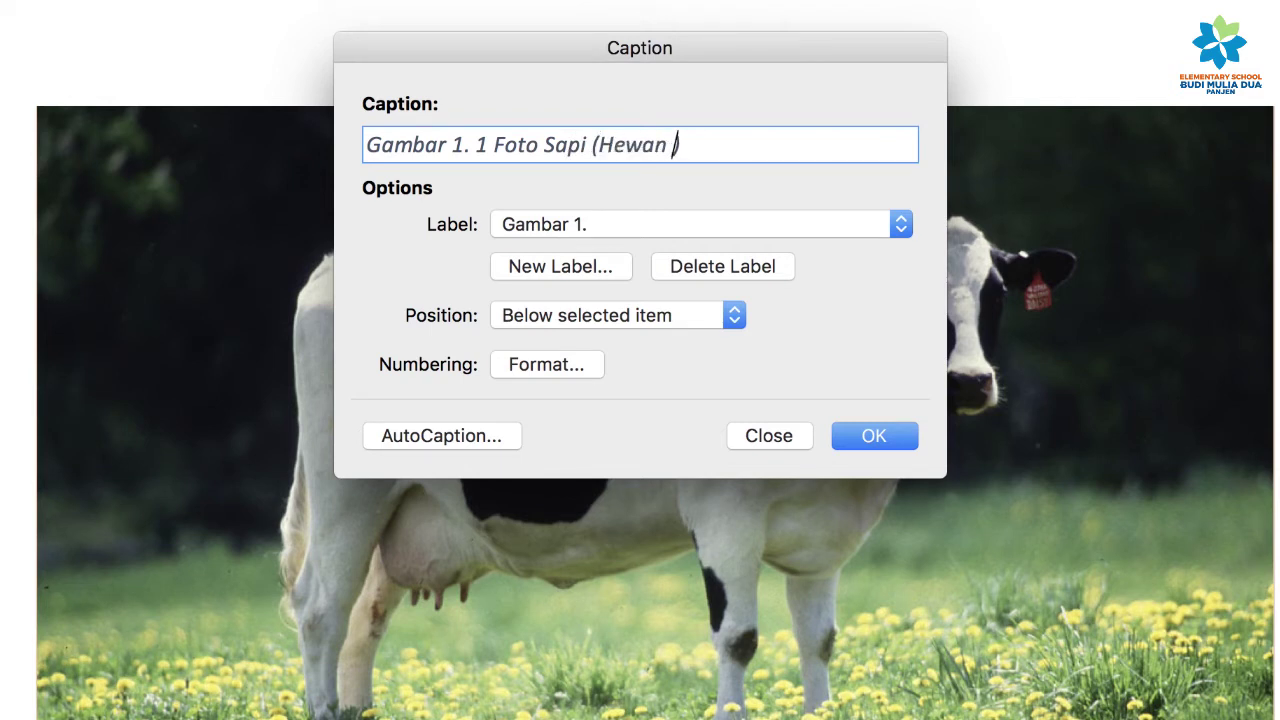
{"action": "type", "text": "Herbivo"}
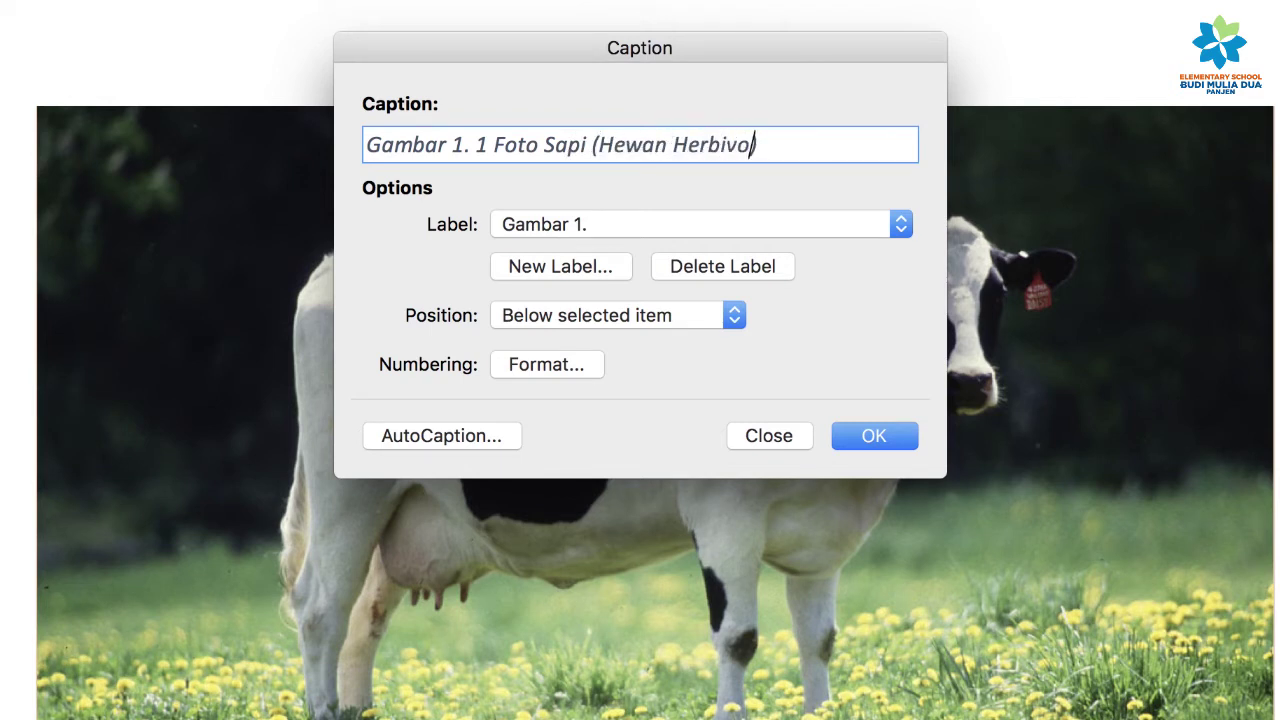
{"action": "type", "text": "ra"}
{"action": "triple_click", "coordinate": [856, 142]}
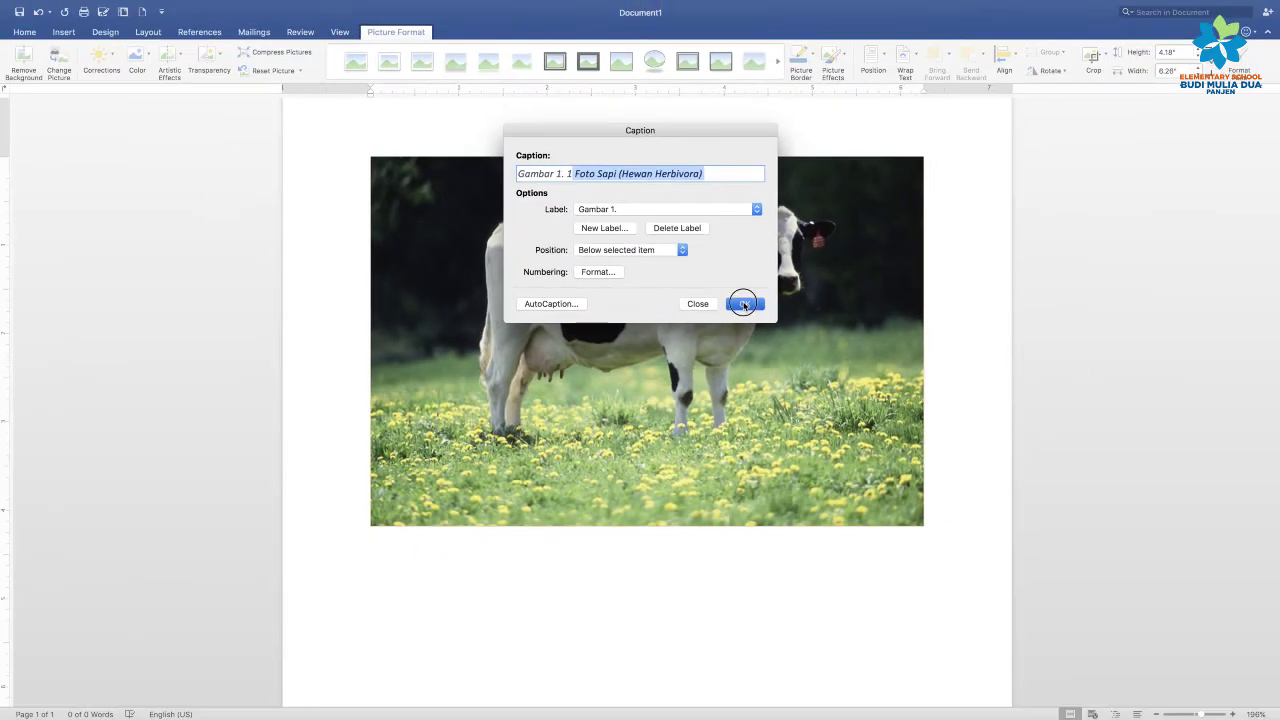
{"action": "left_click", "coordinate": [745, 308]}
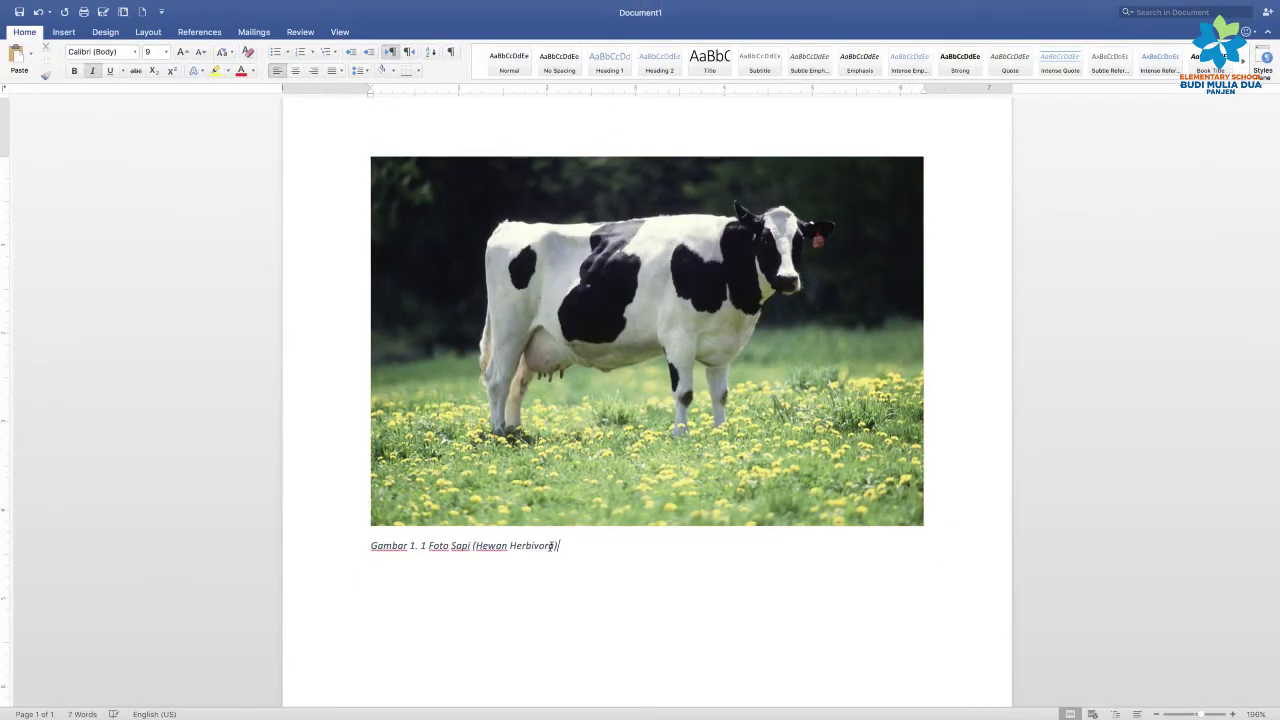
Step: Center the cow caption under the picture
{"action": "left_click_drag", "start_coordinate": [557, 546], "coordinate": [371, 546]}
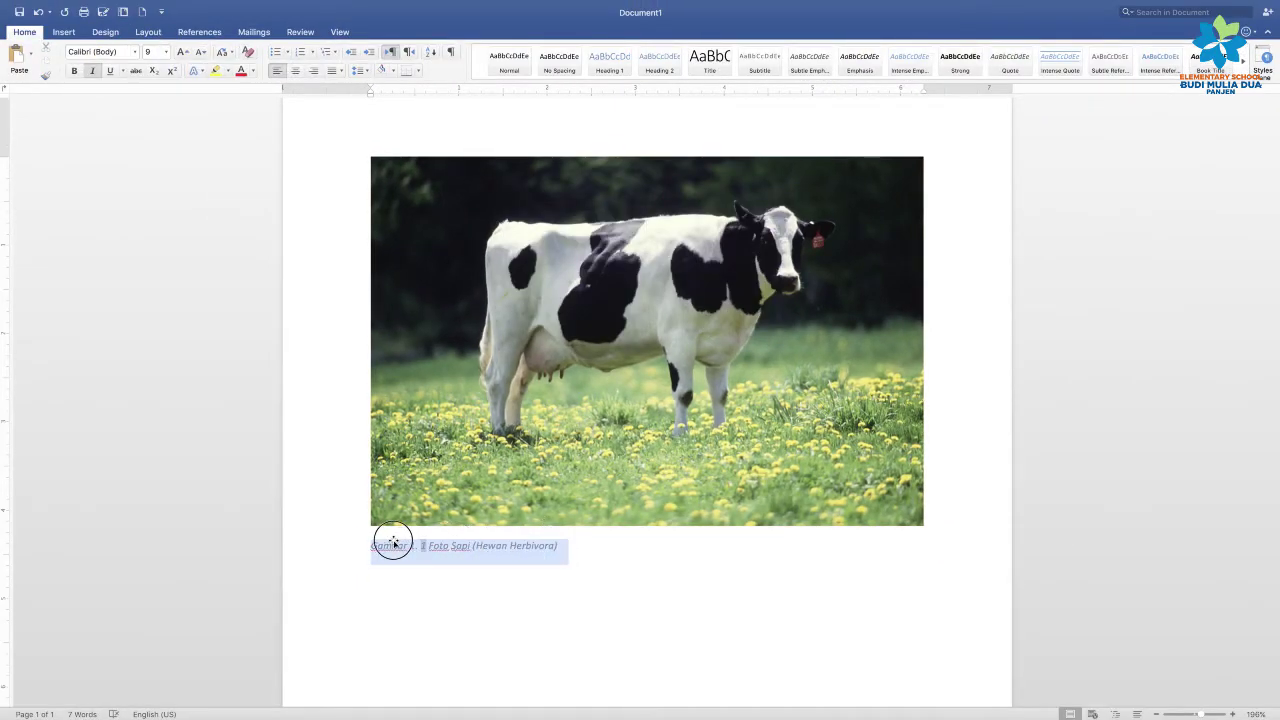
{"action": "left_click", "coordinate": [574, 551]}
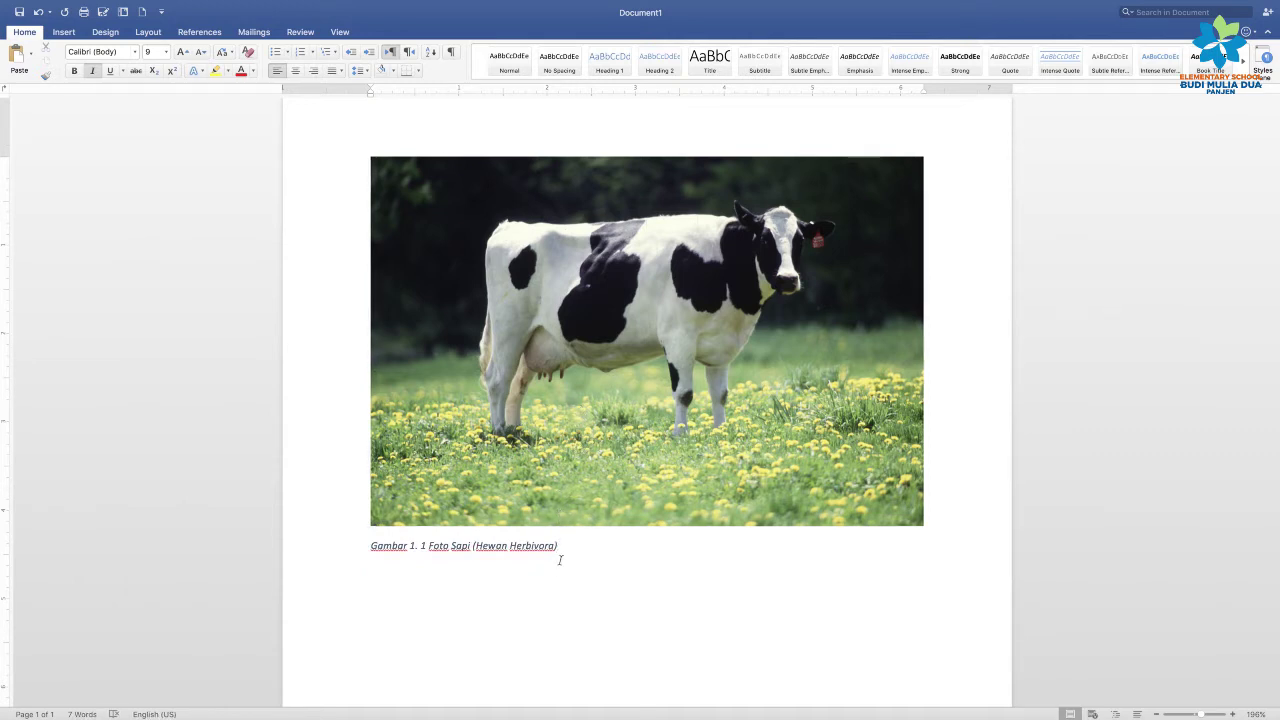
{"action": "left_click_drag", "start_coordinate": [559, 546], "coordinate": [356, 545]}
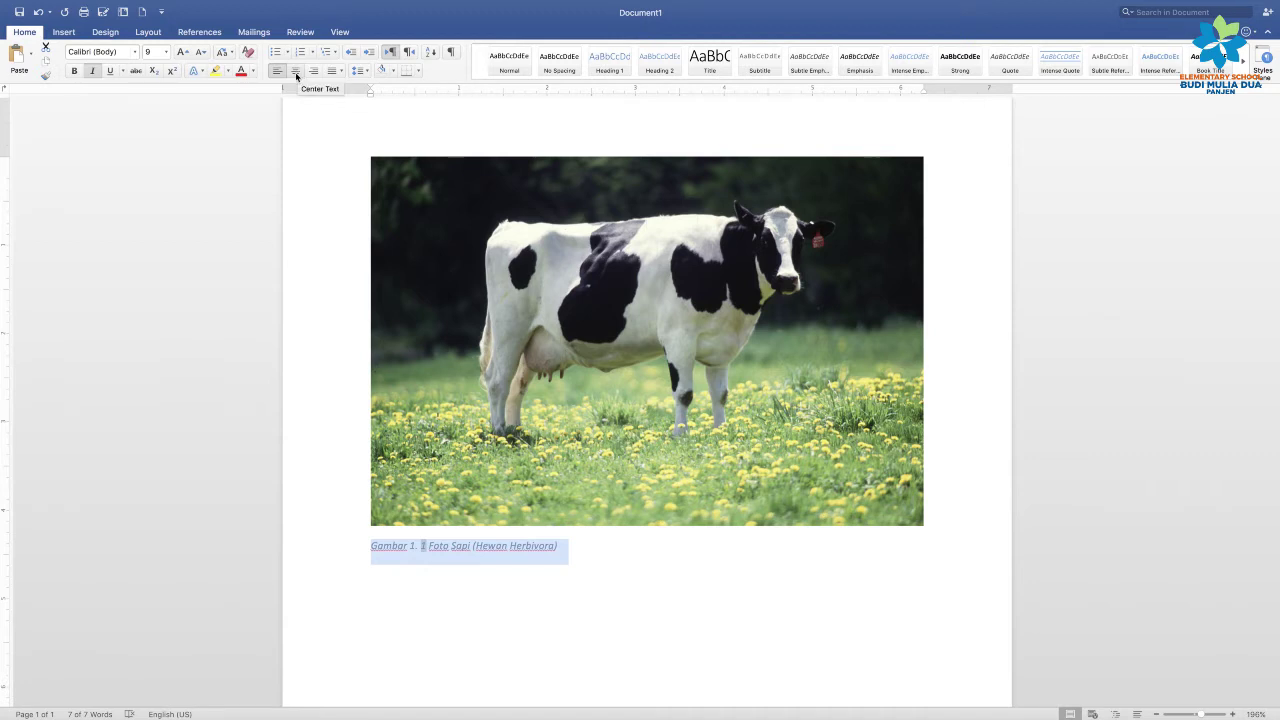
{"action": "left_click", "coordinate": [296, 71]}
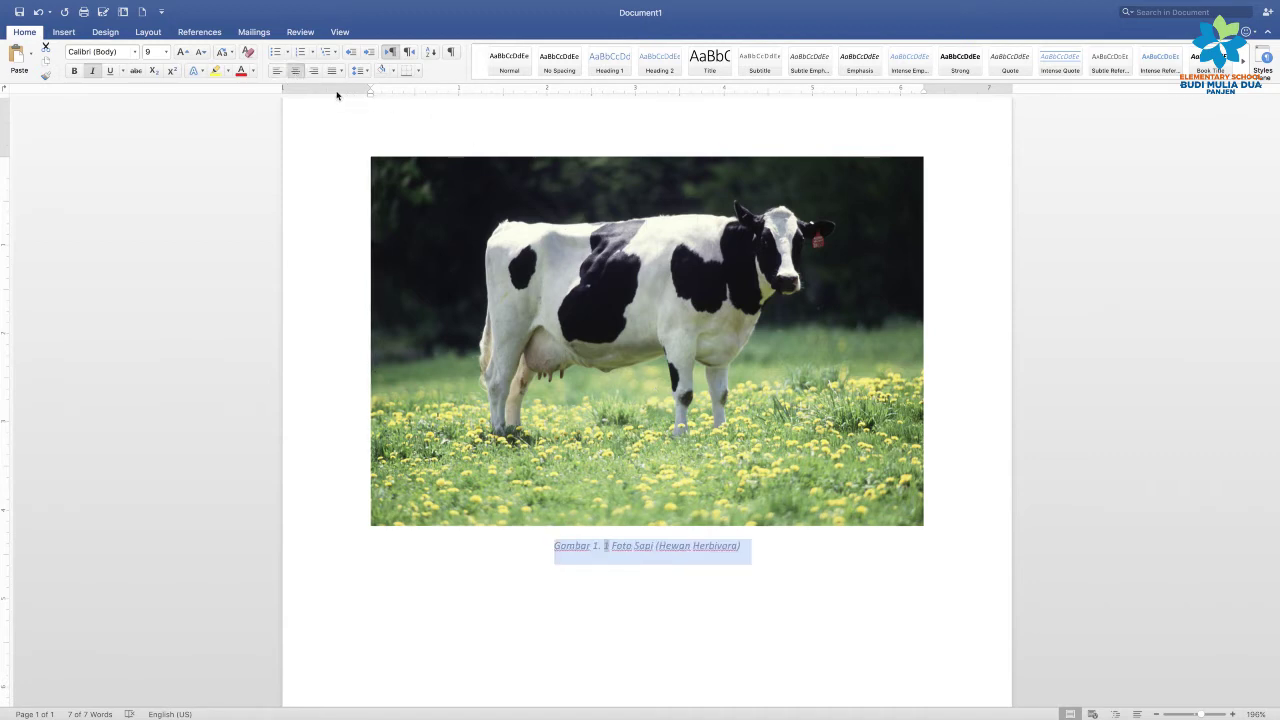
{"action": "left_click", "coordinate": [713, 546]}
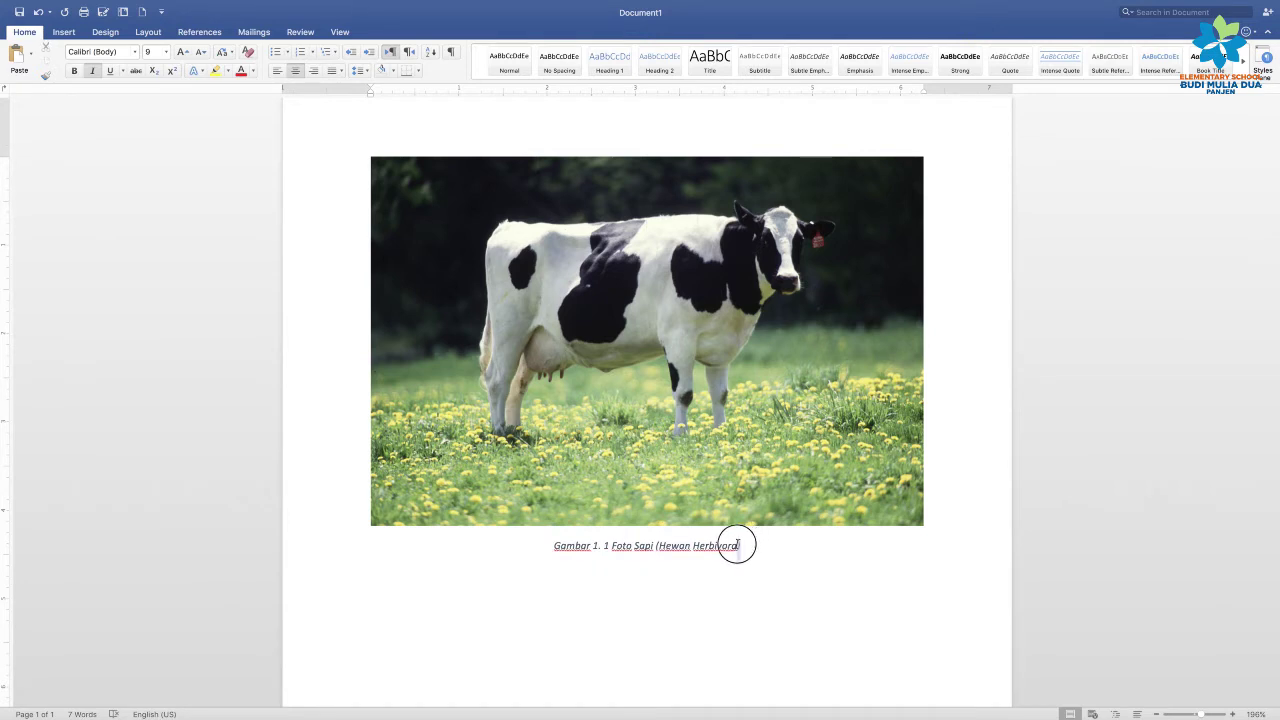
Step: Bold 'Foto Sapi (Hewan Herbivora)' and add an empty line below the caption
{"action": "left_click_drag", "start_coordinate": [737, 545], "coordinate": [617, 545]}
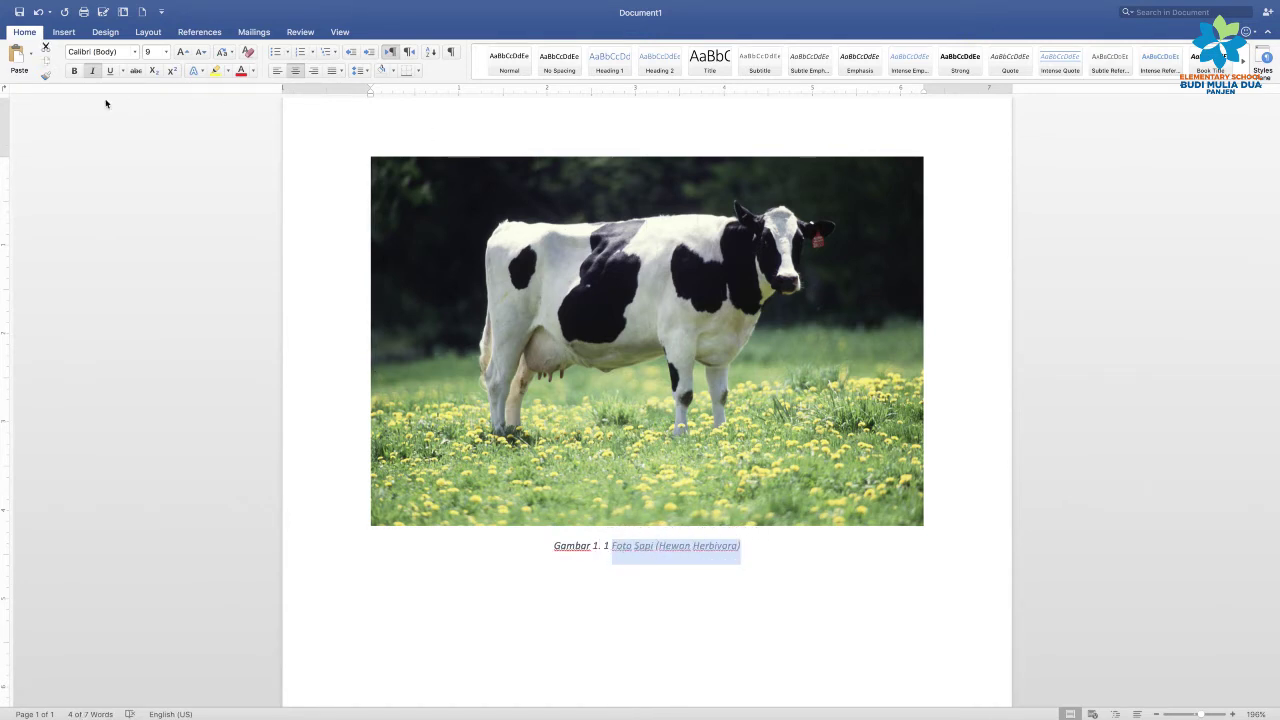
{"action": "left_click", "coordinate": [74, 70]}
{"action": "left_click", "coordinate": [777, 558]}
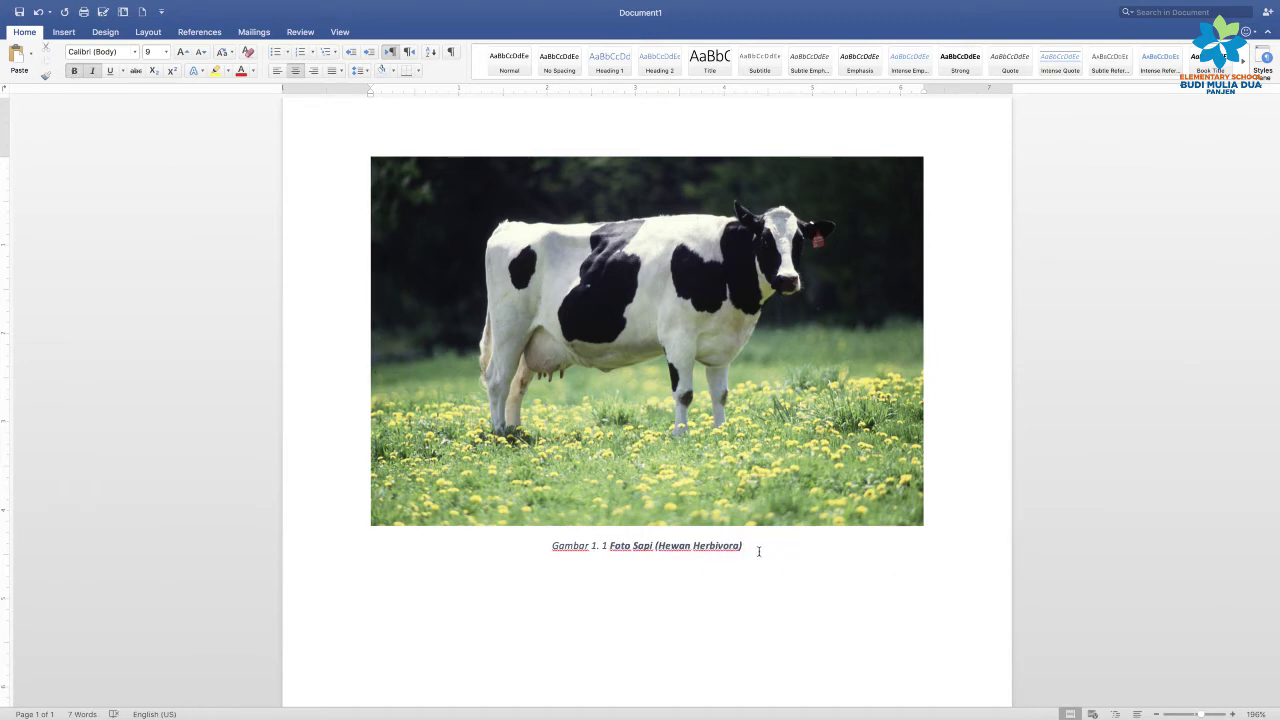
{"action": "key", "text": "Return"}
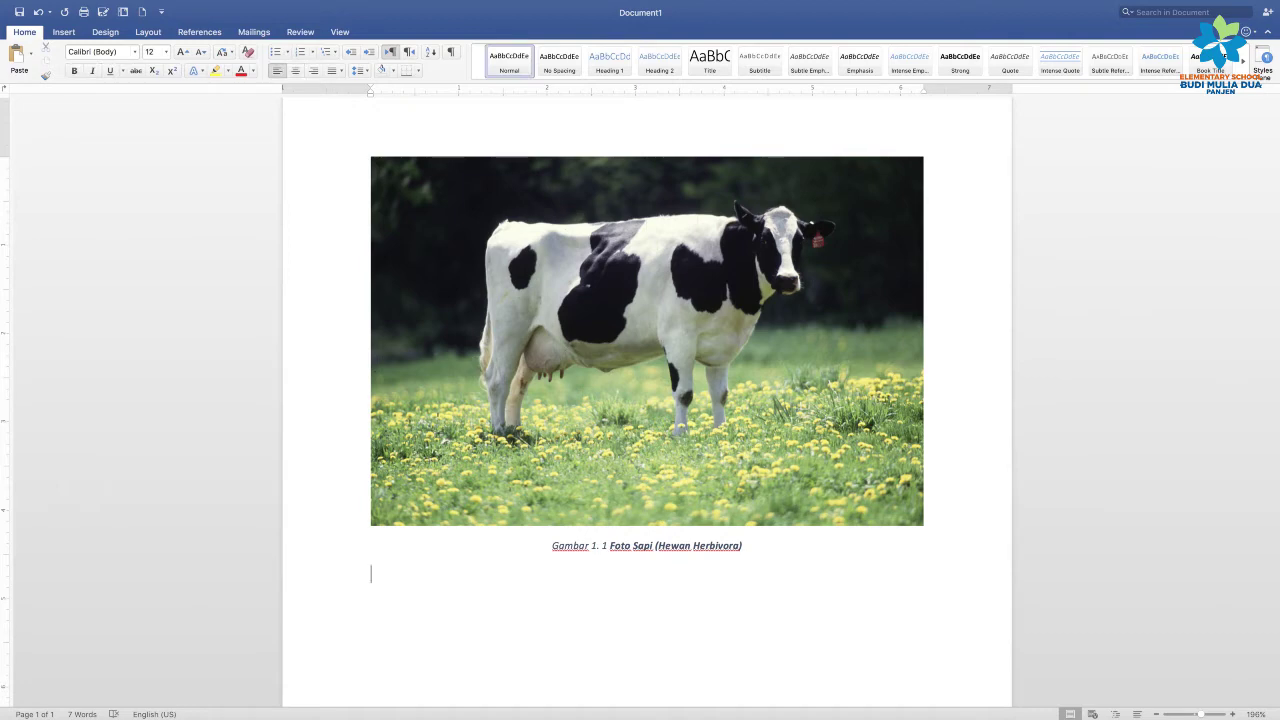
Step: Go back to the hewan herbivora image results in Safari
{"action": "mouse_move", "coordinate": [598, 706]}
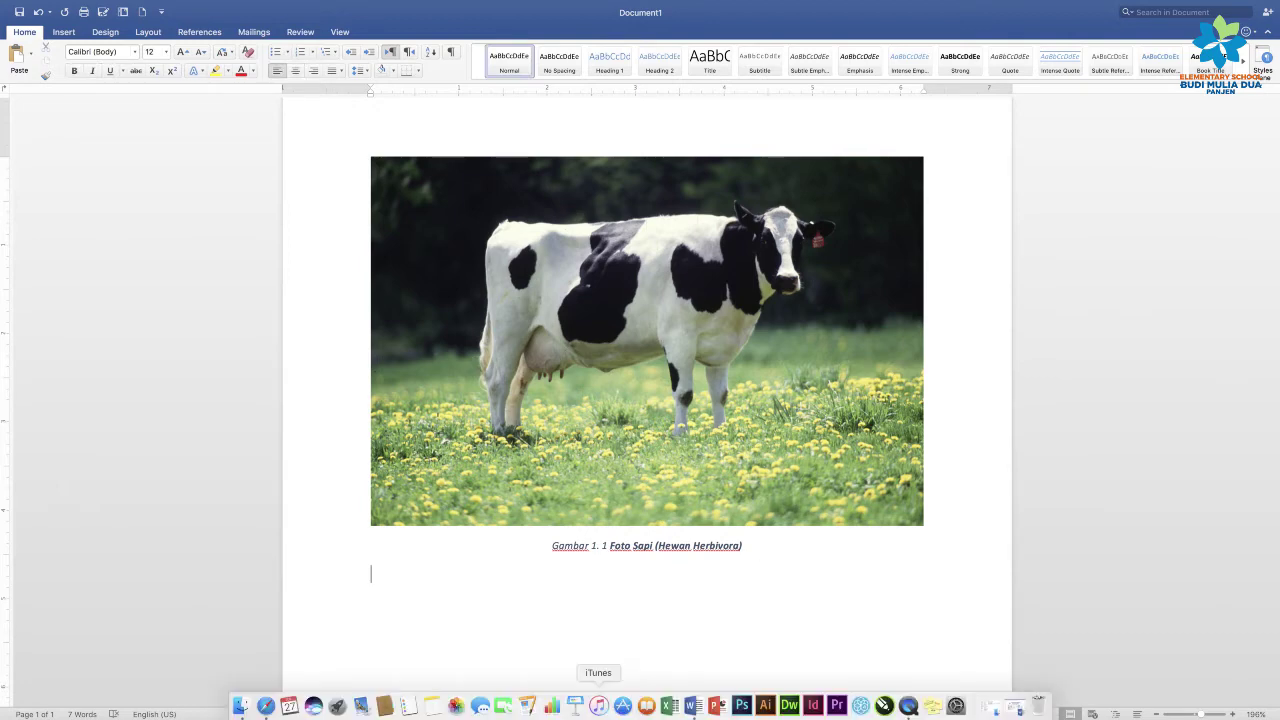
{"action": "left_click", "coordinate": [264, 707]}
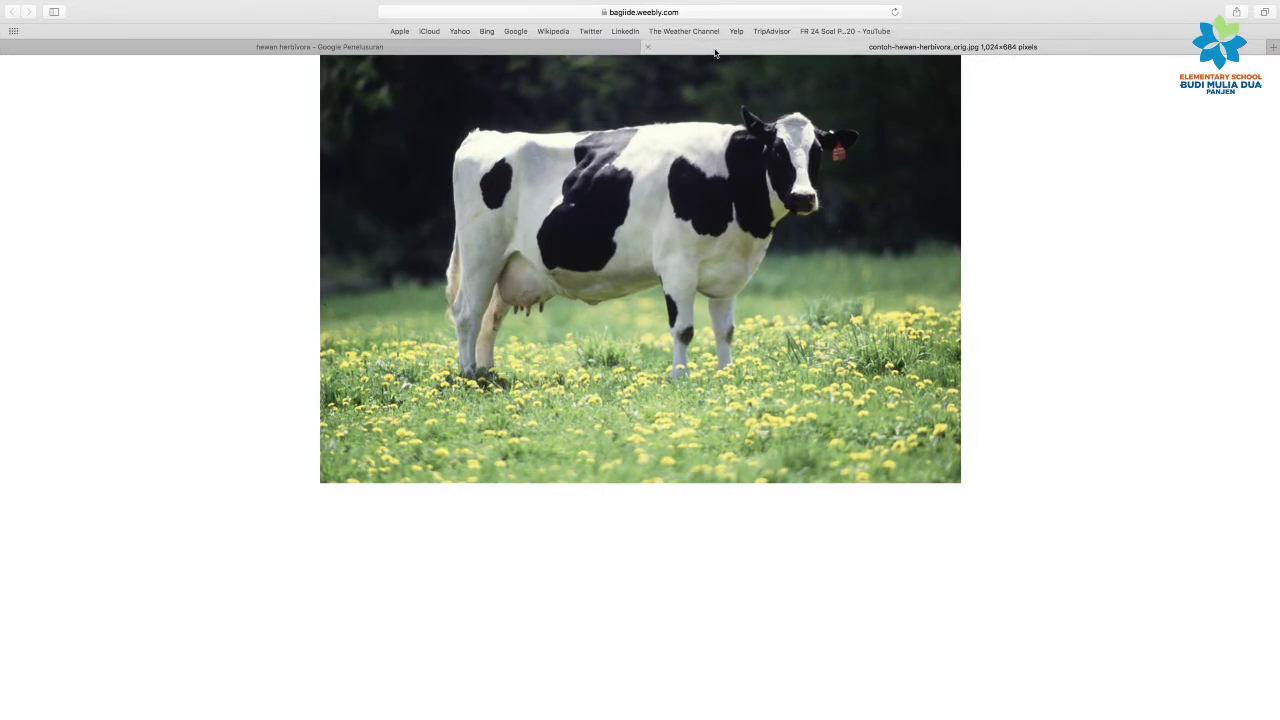
{"action": "left_click", "coordinate": [598, 50]}
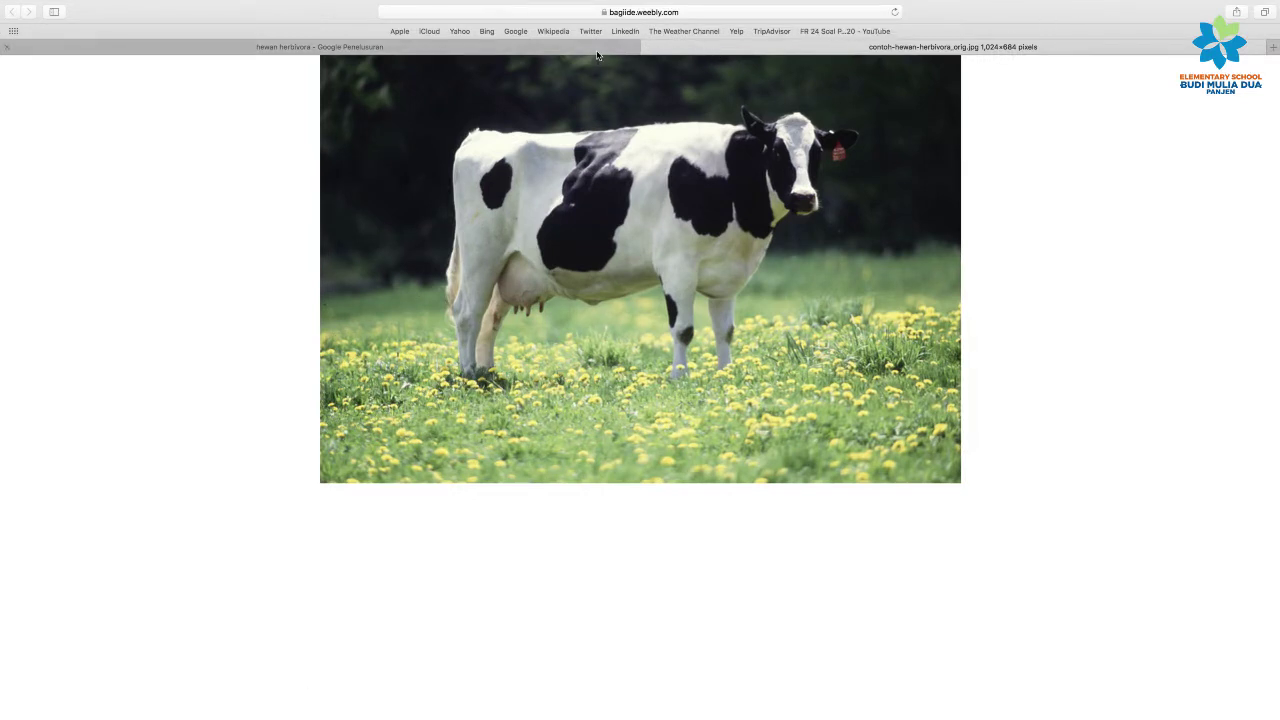
{"action": "scroll", "coordinate": [510, 140], "scroll_direction": "up", "scroll_amount": 5}
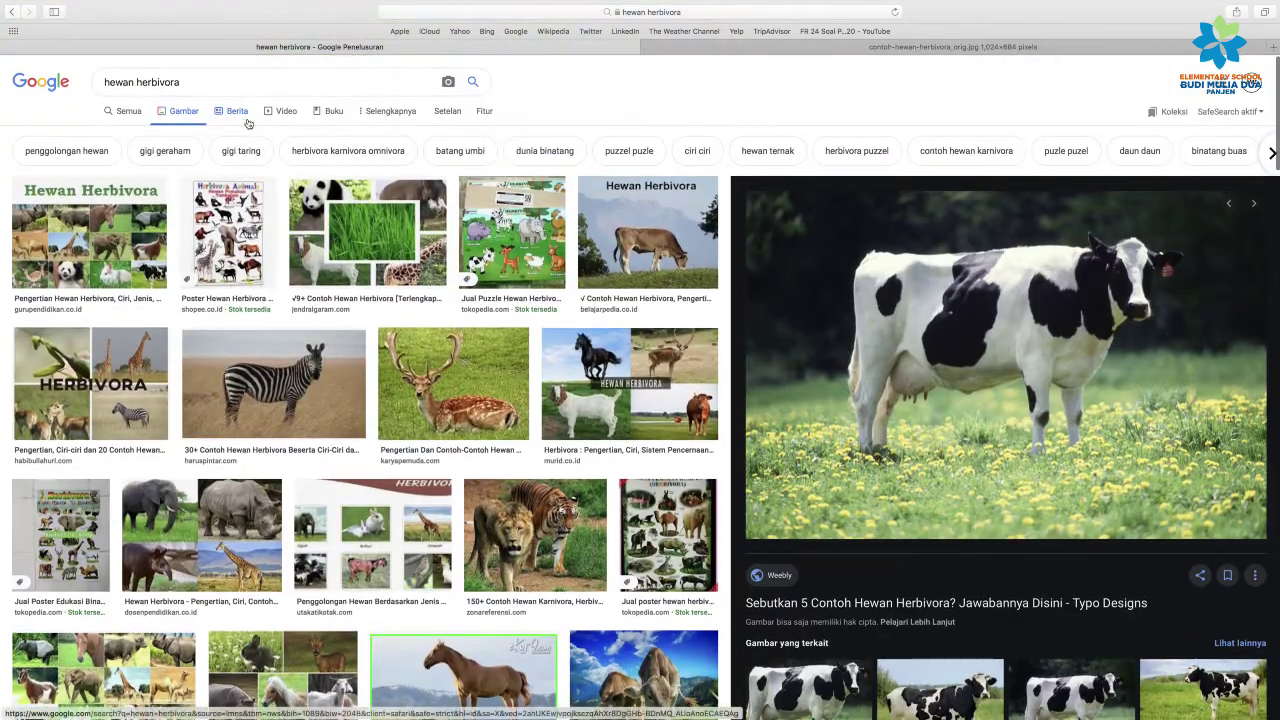
{"action": "scroll", "coordinate": [255, 121], "scroll_direction": "down", "scroll_amount": 3}
{"action": "scroll", "coordinate": [255, 121], "scroll_direction": "up", "scroll_amount": 3}
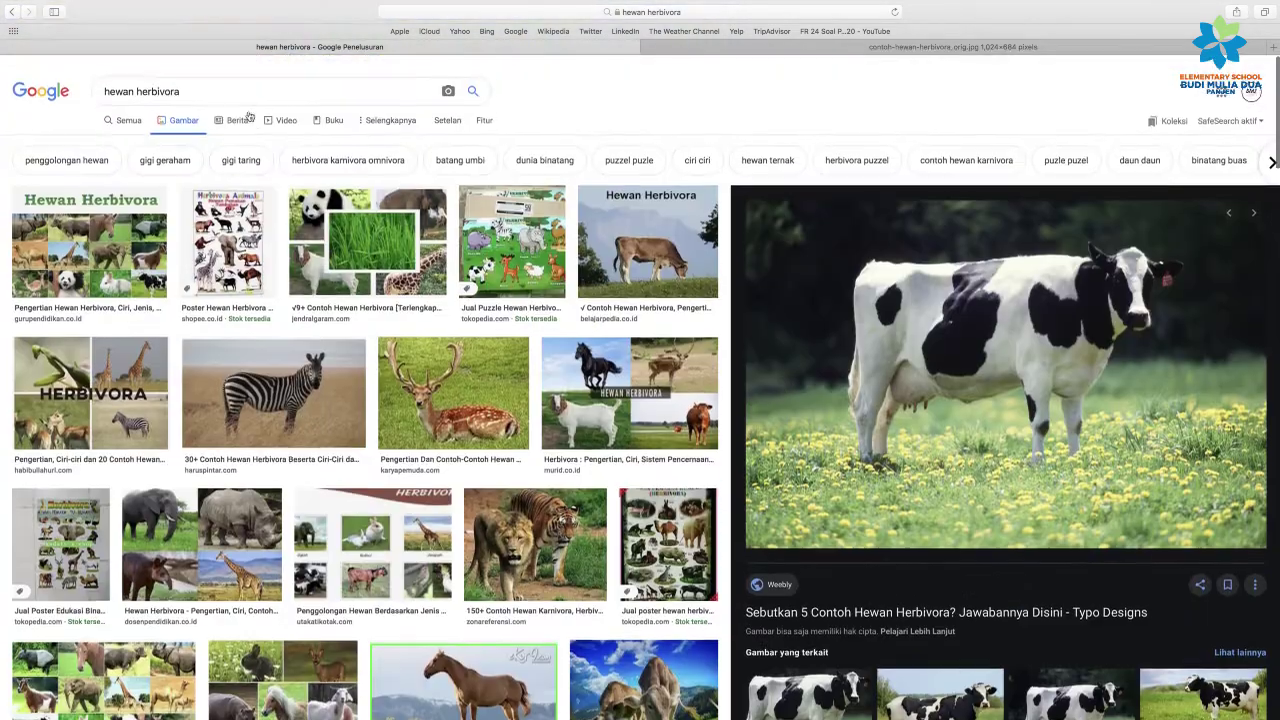
Step: Change the image search to 'hewan karnivora' and browse the carnivore results
{"action": "double_click", "coordinate": [179, 83]}
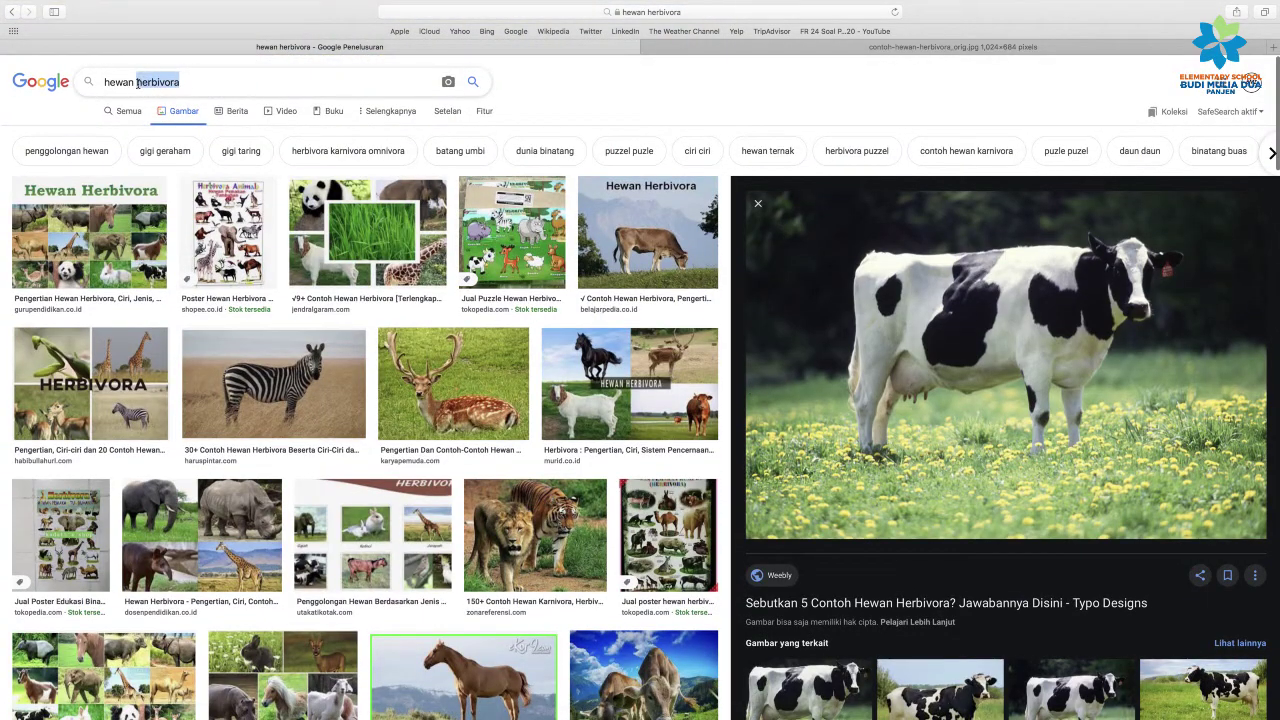
{"action": "type", "text": "kar"}
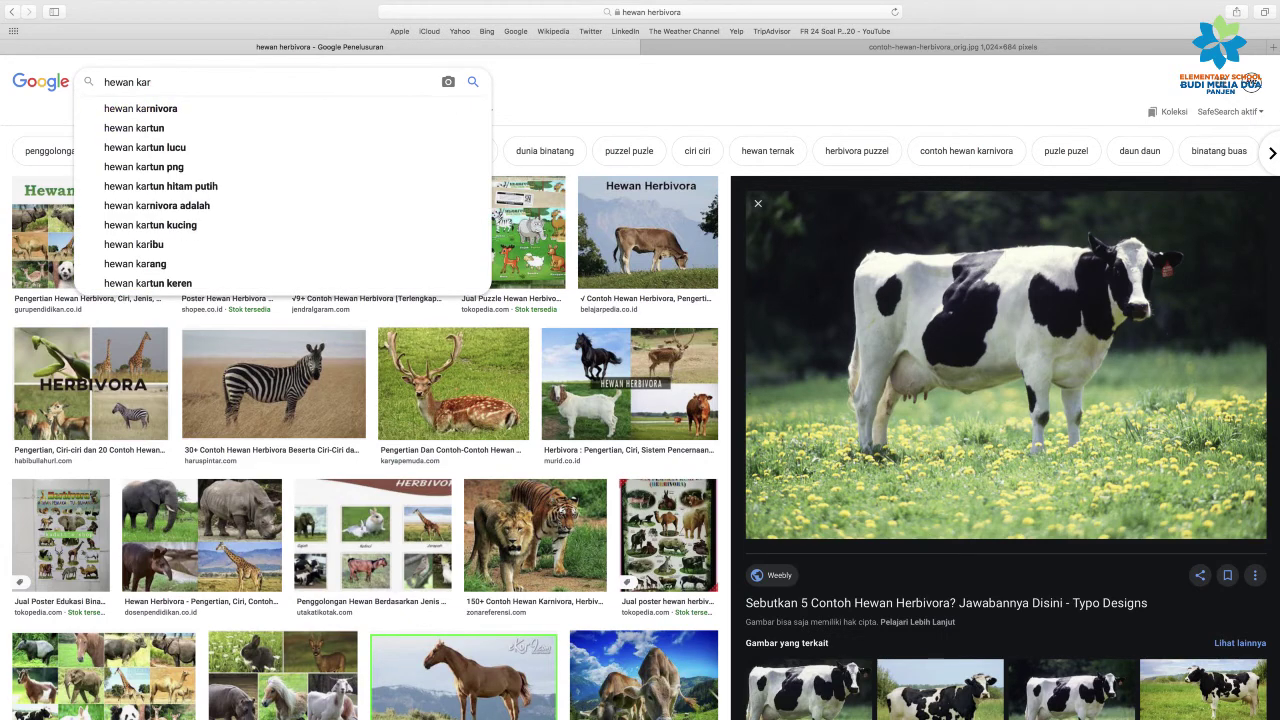
{"action": "key", "text": "Down"}
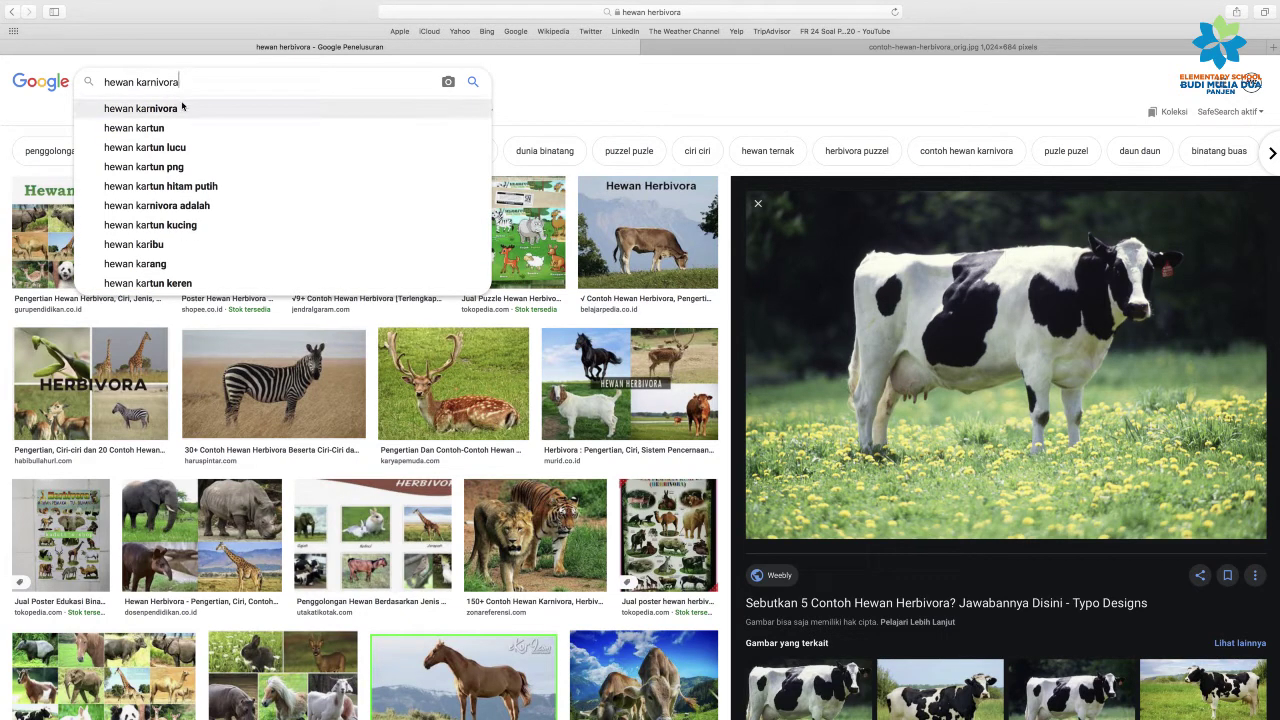
{"action": "left_click", "coordinate": [182, 107]}
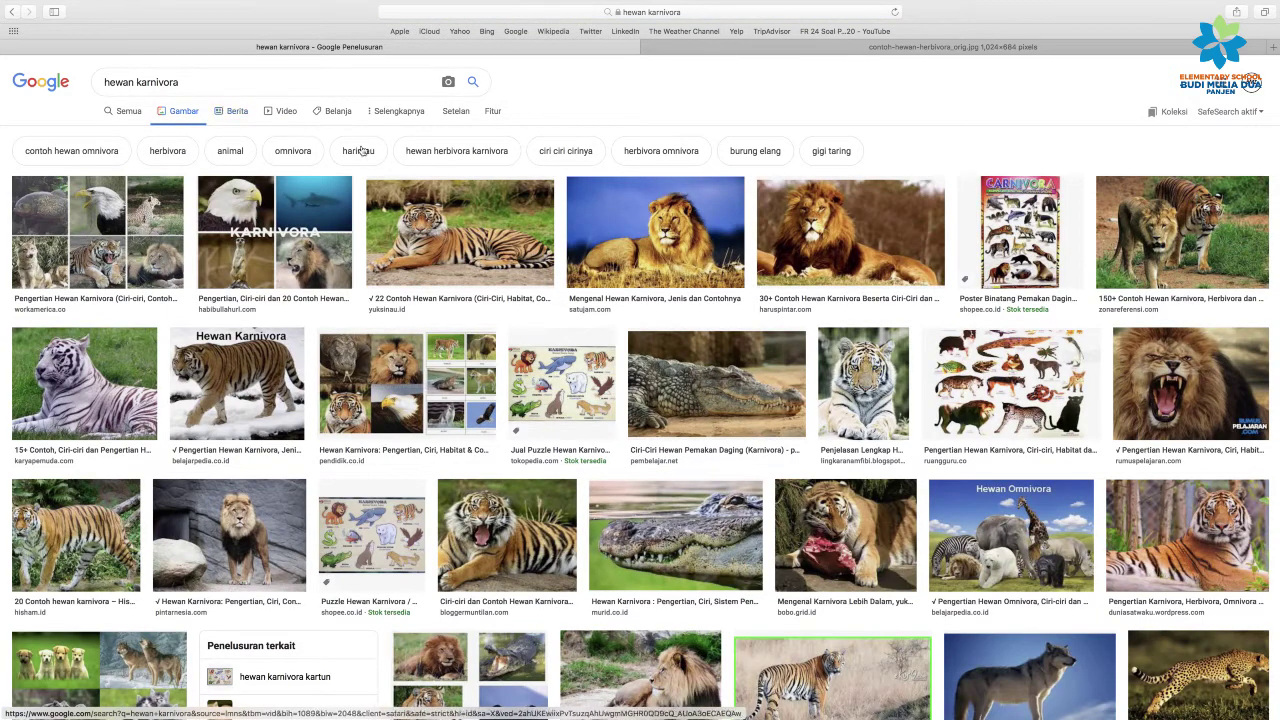
{"action": "scroll", "coordinate": [380, 150], "scroll_direction": "down", "scroll_amount": 1}
{"action": "scroll", "coordinate": [397, 163], "scroll_direction": "down", "scroll_amount": 1}
{"action": "scroll", "coordinate": [397, 163], "scroll_direction": "down", "scroll_amount": 2}
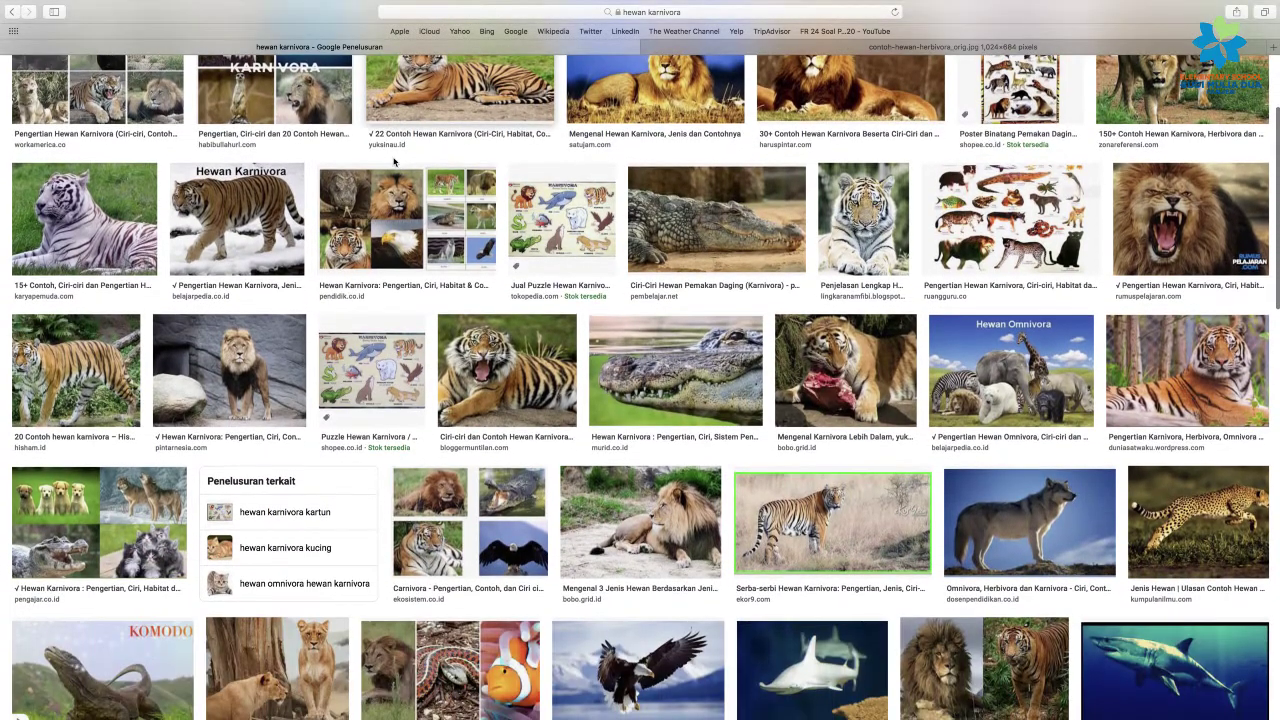
{"action": "scroll", "coordinate": [405, 162], "scroll_direction": "up", "scroll_amount": 3}
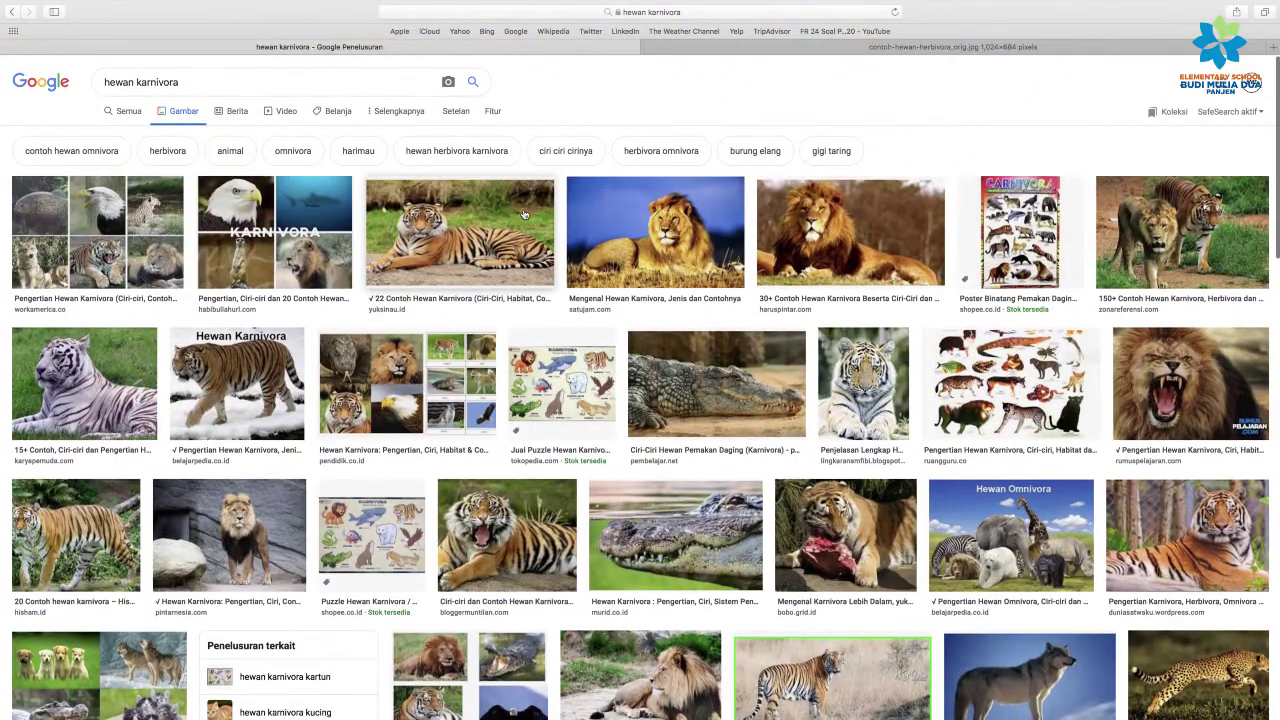
Step: Open the SeputarIlmu lion photo in its own Safari tab
{"action": "left_click", "coordinate": [792, 234]}
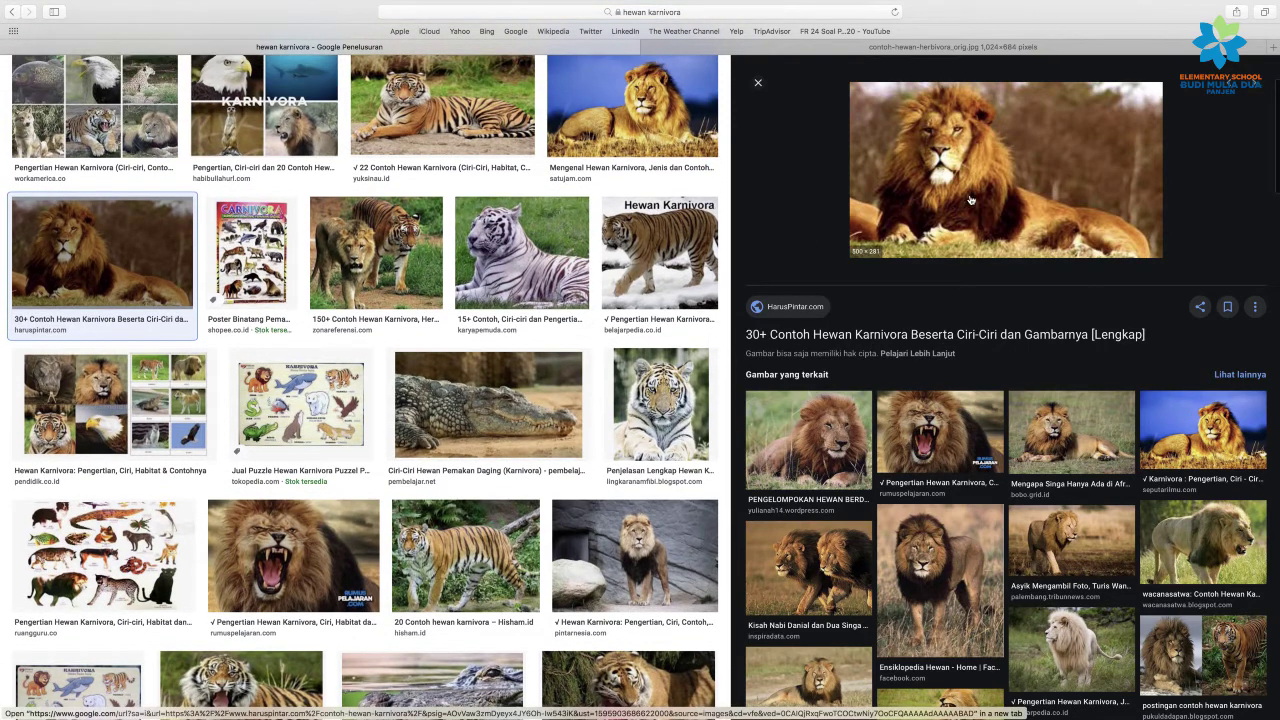
{"action": "left_click", "coordinate": [1210, 448]}
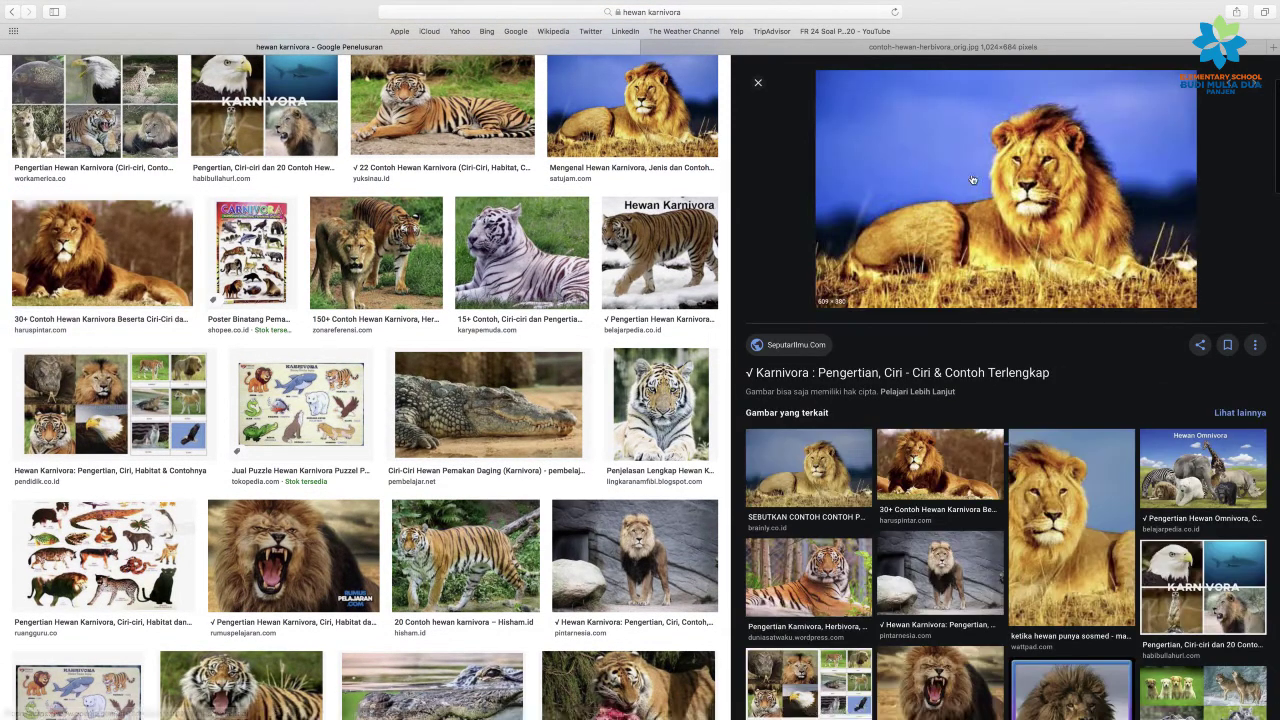
{"action": "left_click", "coordinate": [925, 137]}
{"action": "right_click", "coordinate": [925, 137]}
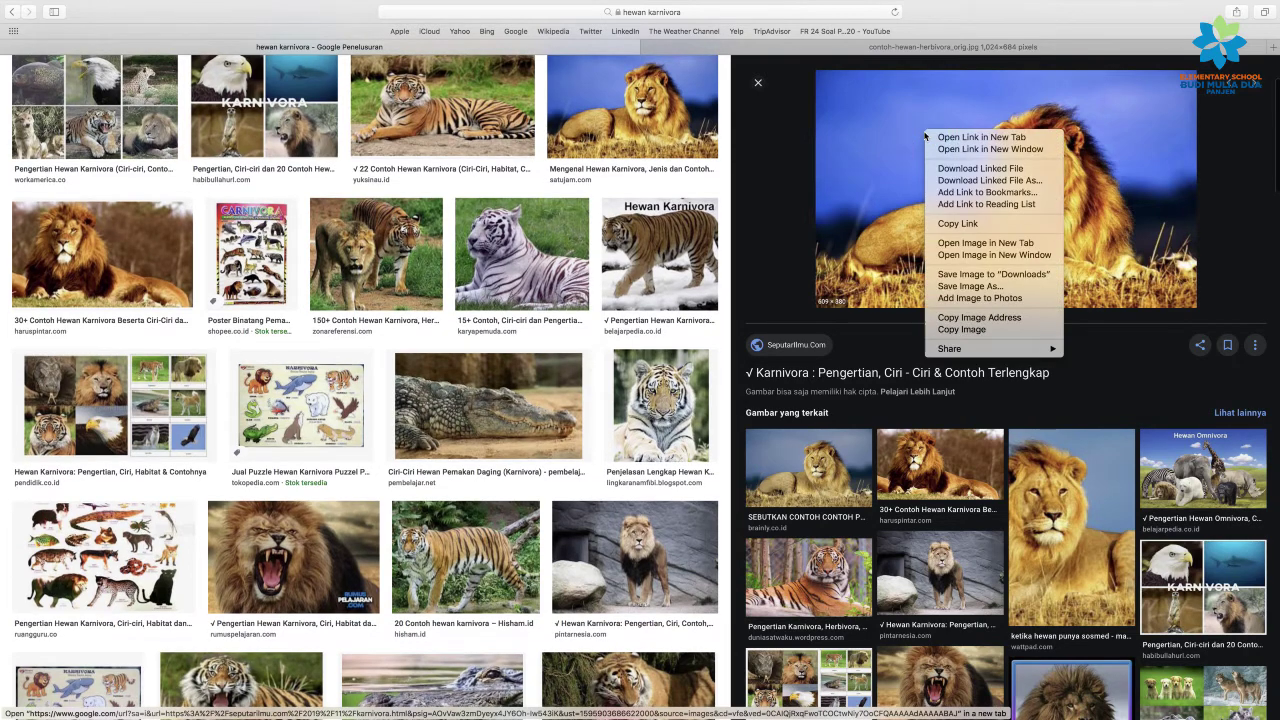
{"action": "left_click", "coordinate": [1012, 243]}
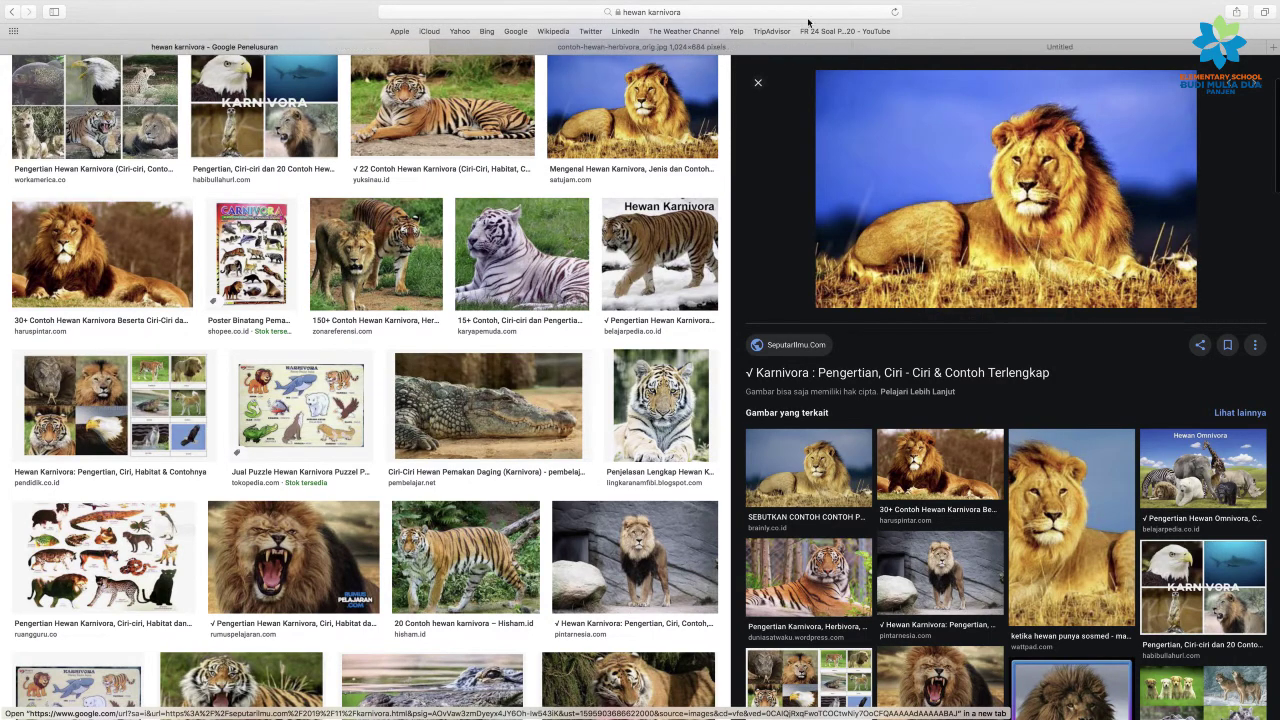
{"action": "left_click", "coordinate": [1018, 50]}
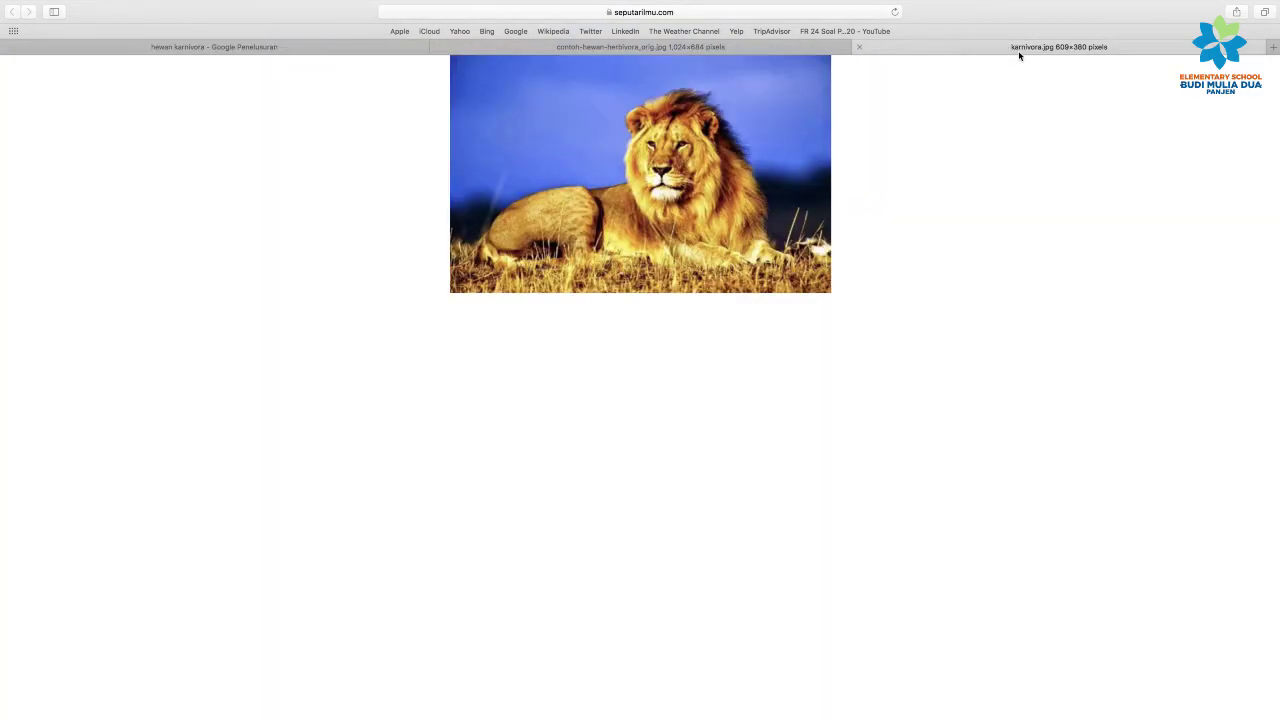
Step: Save the lion image as karnivora in Documents
{"action": "right_click", "coordinate": [629, 92]}
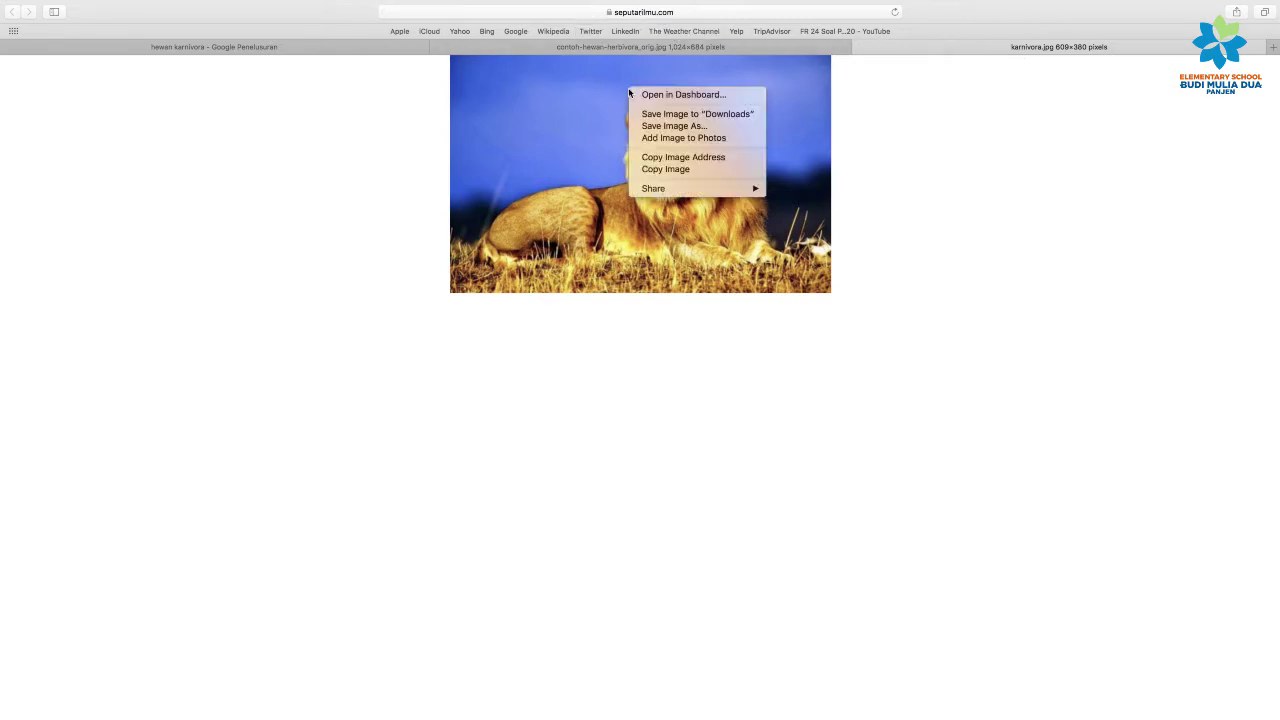
{"action": "left_click", "coordinate": [668, 127]}
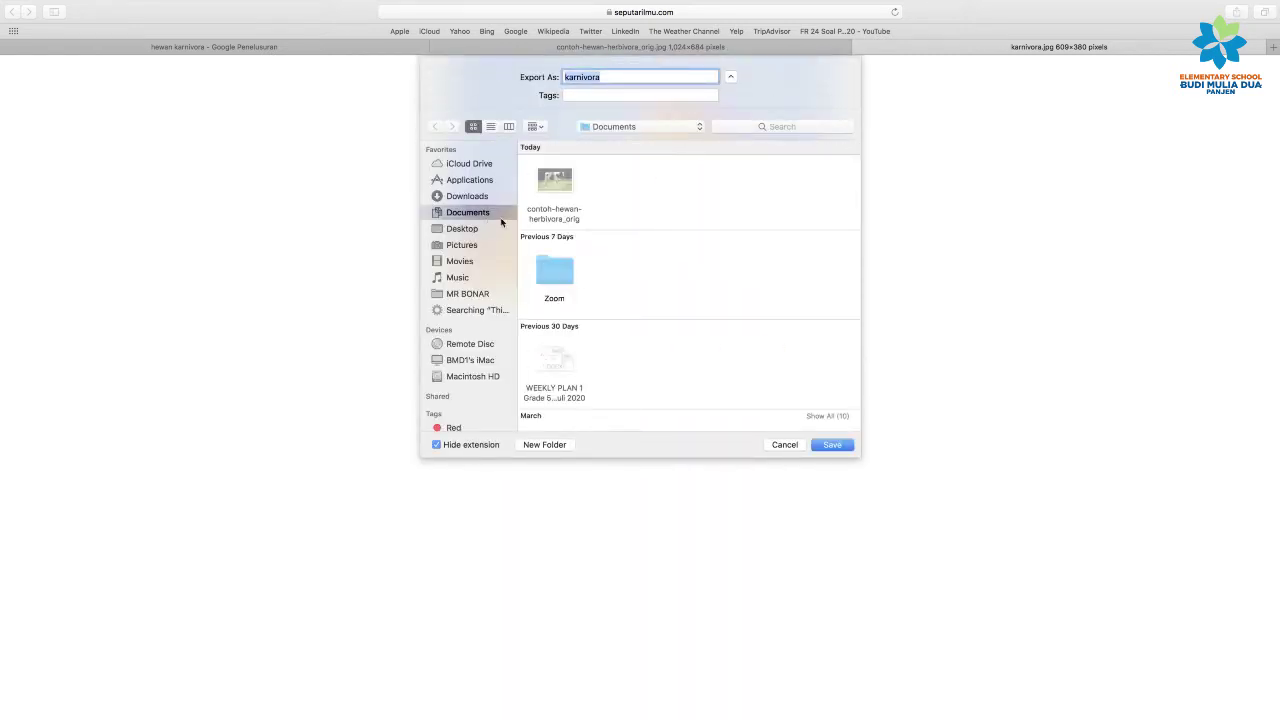
{"action": "left_click", "coordinate": [844, 449]}
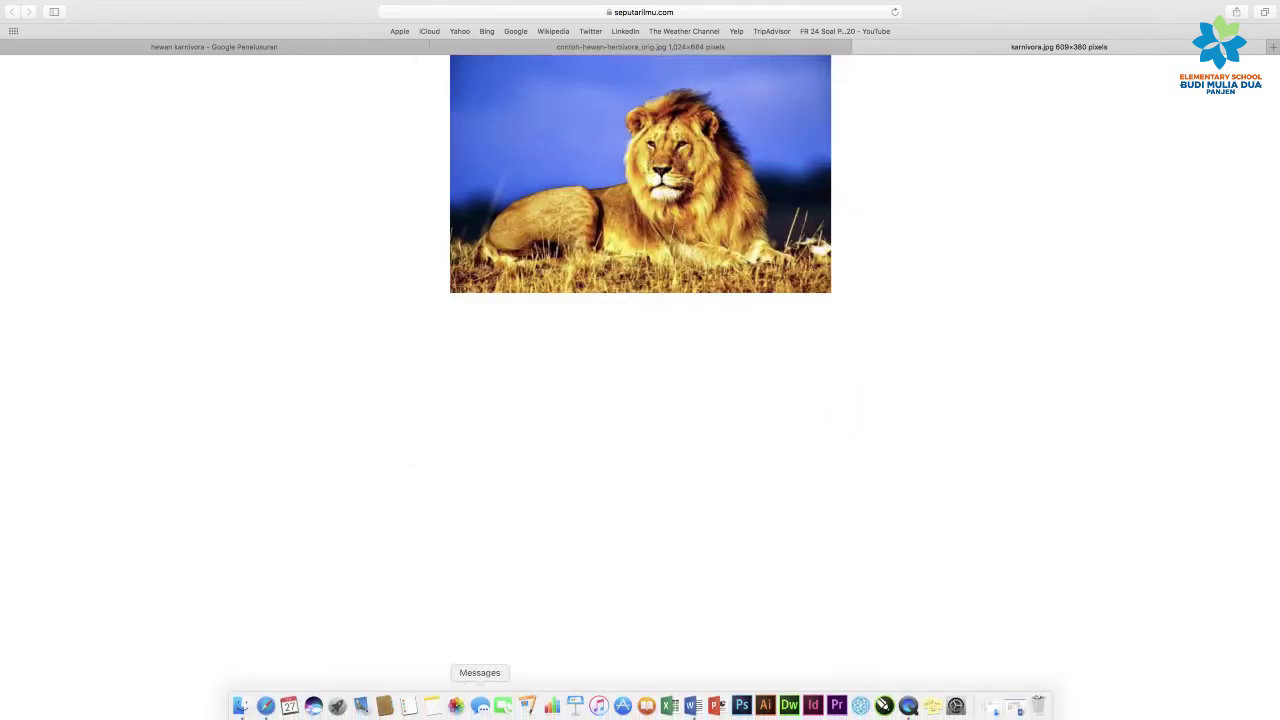
Step: Back in Word, place the insertion point below the cow caption
{"action": "left_click", "coordinate": [691, 703]}
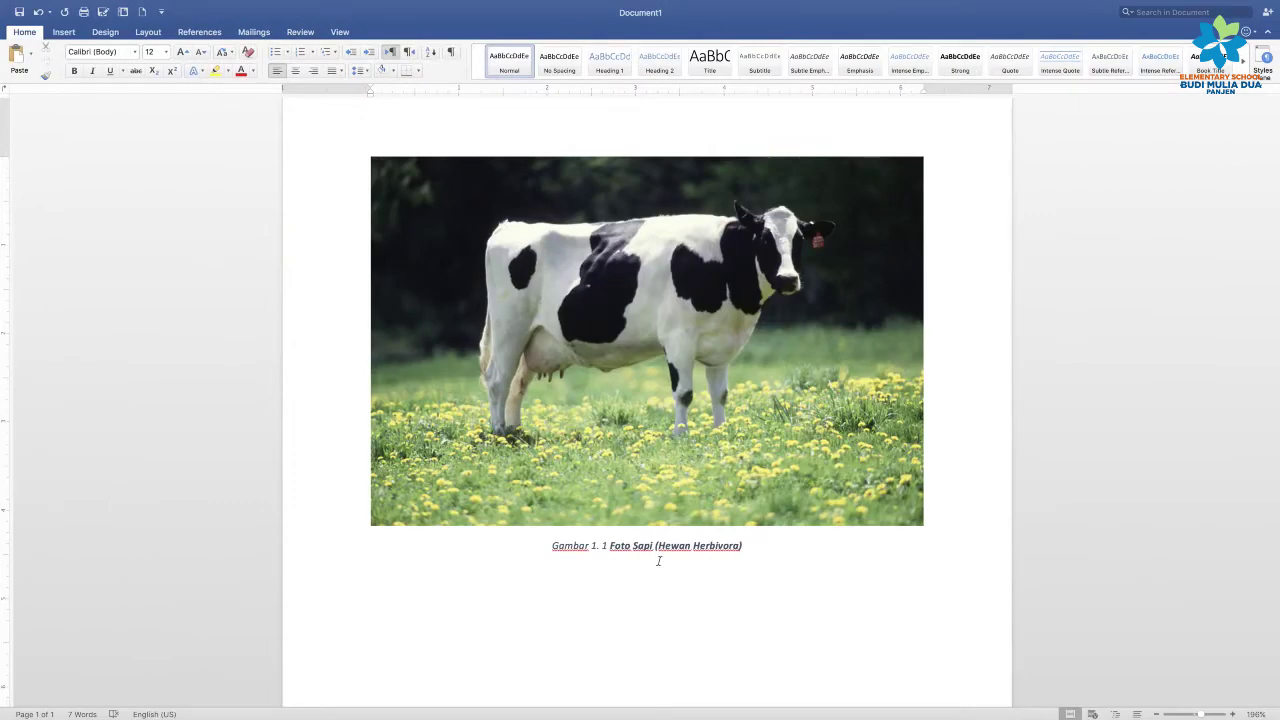
{"action": "scroll", "coordinate": [659, 561], "scroll_direction": "down", "scroll_amount": 1}
{"action": "left_click", "coordinate": [659, 561]}
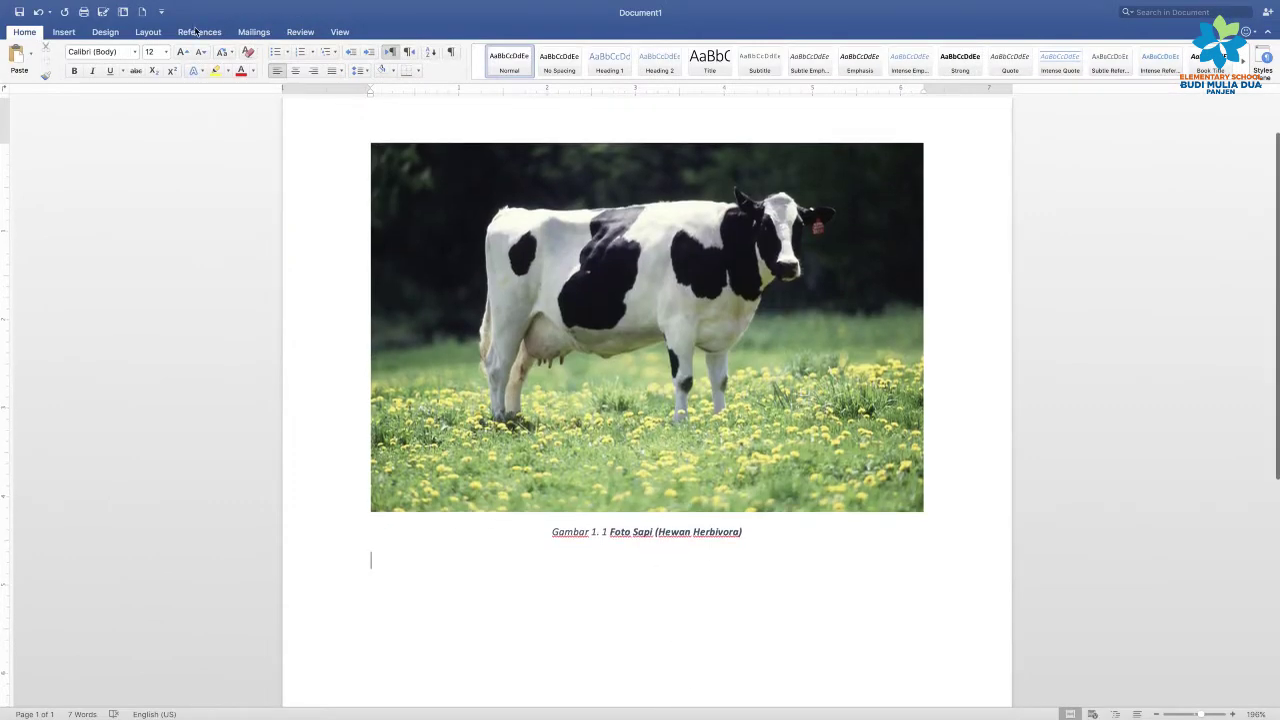
{"action": "left_click", "coordinate": [70, 33]}
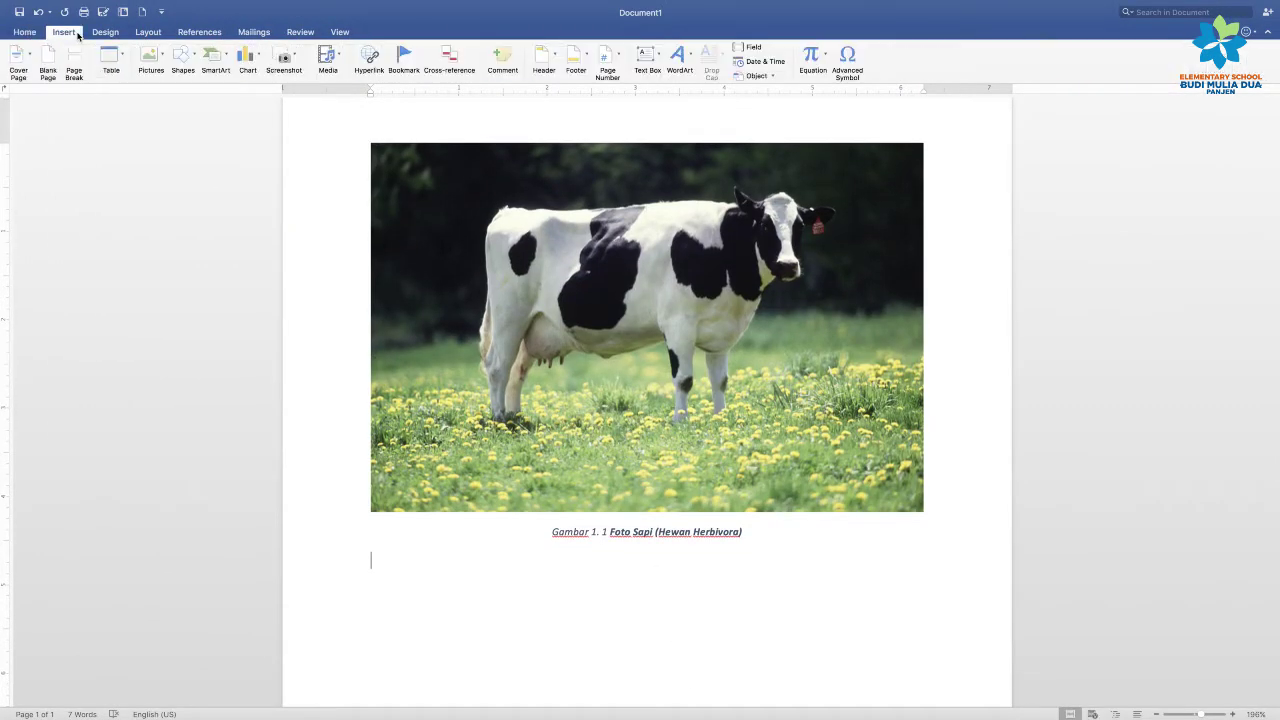
Step: Insert the karnivora picture from Documents beneath the cow photo's caption
{"action": "left_click", "coordinate": [152, 64]}
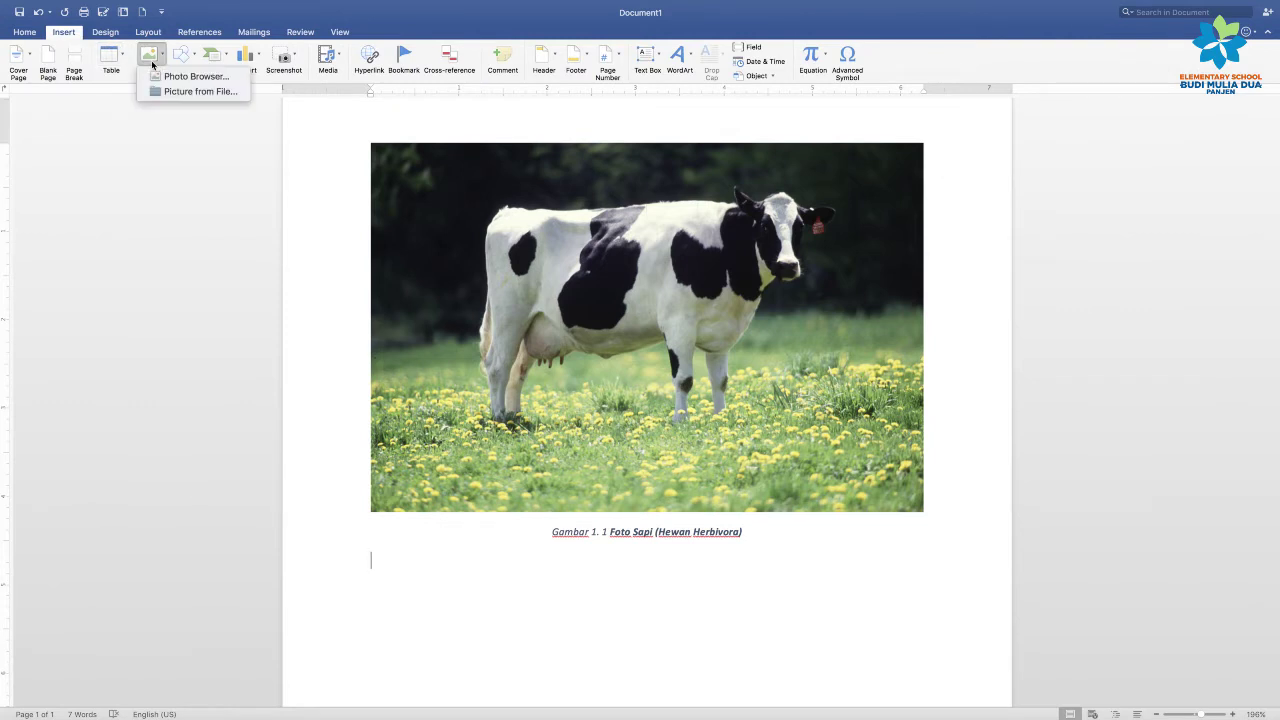
{"action": "left_click", "coordinate": [213, 93]}
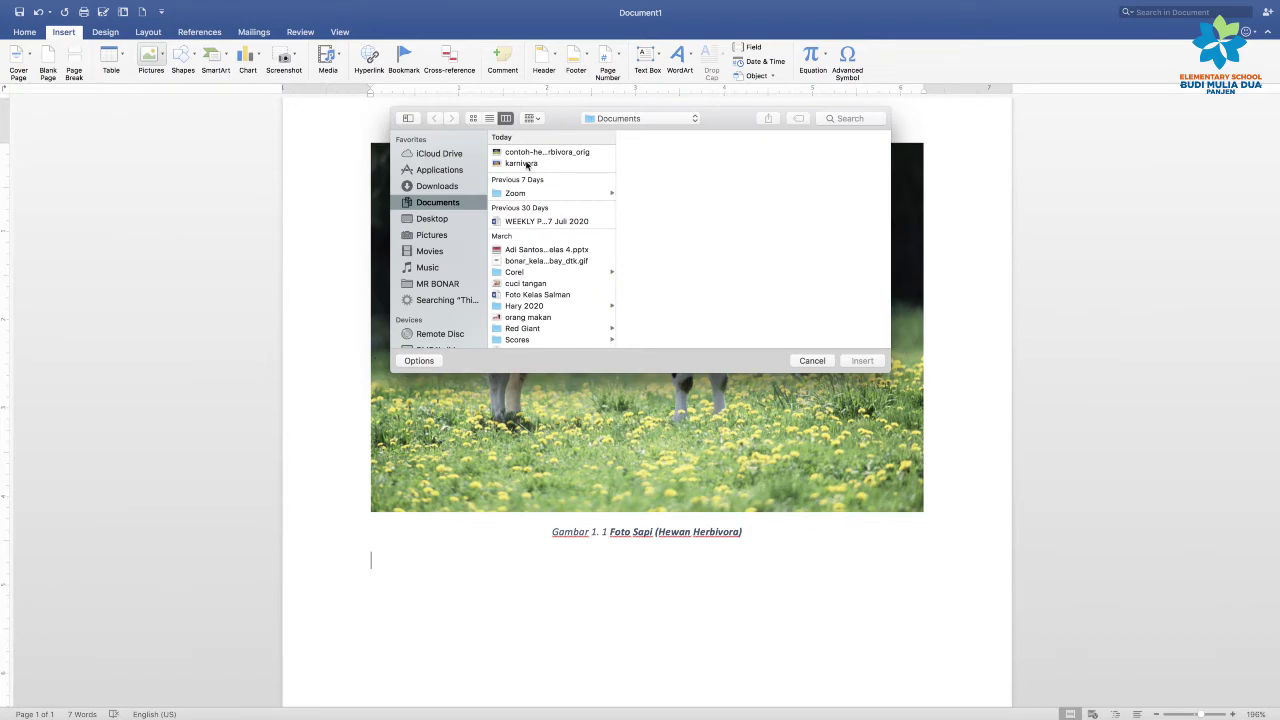
{"action": "left_click", "coordinate": [525, 163]}
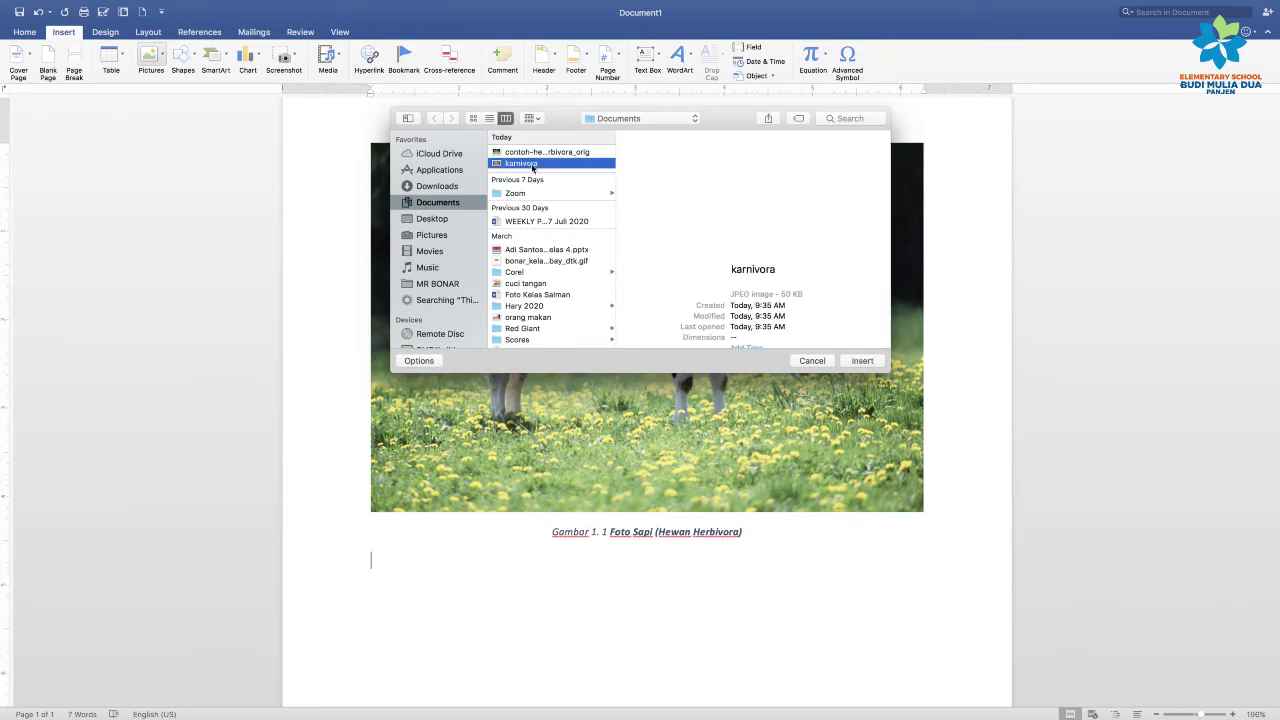
{"action": "left_click", "coordinate": [862, 361]}
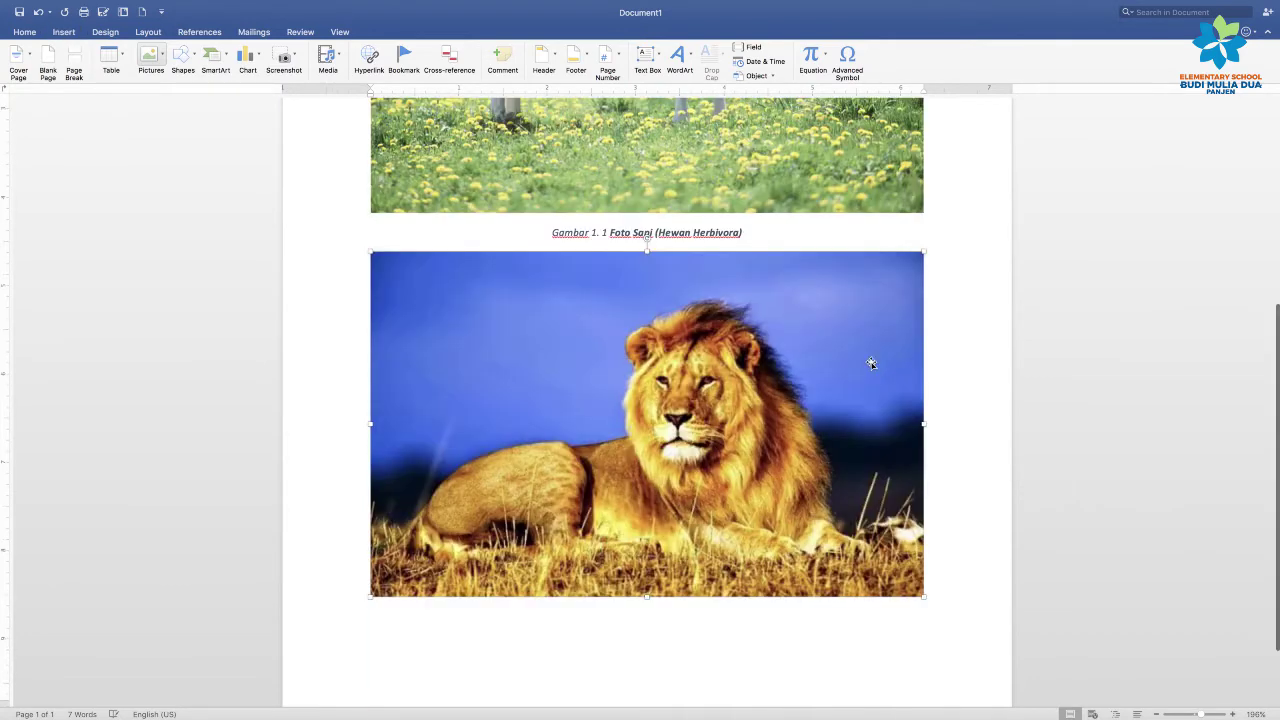
{"action": "scroll", "coordinate": [871, 363], "scroll_direction": "down", "scroll_amount": 1}
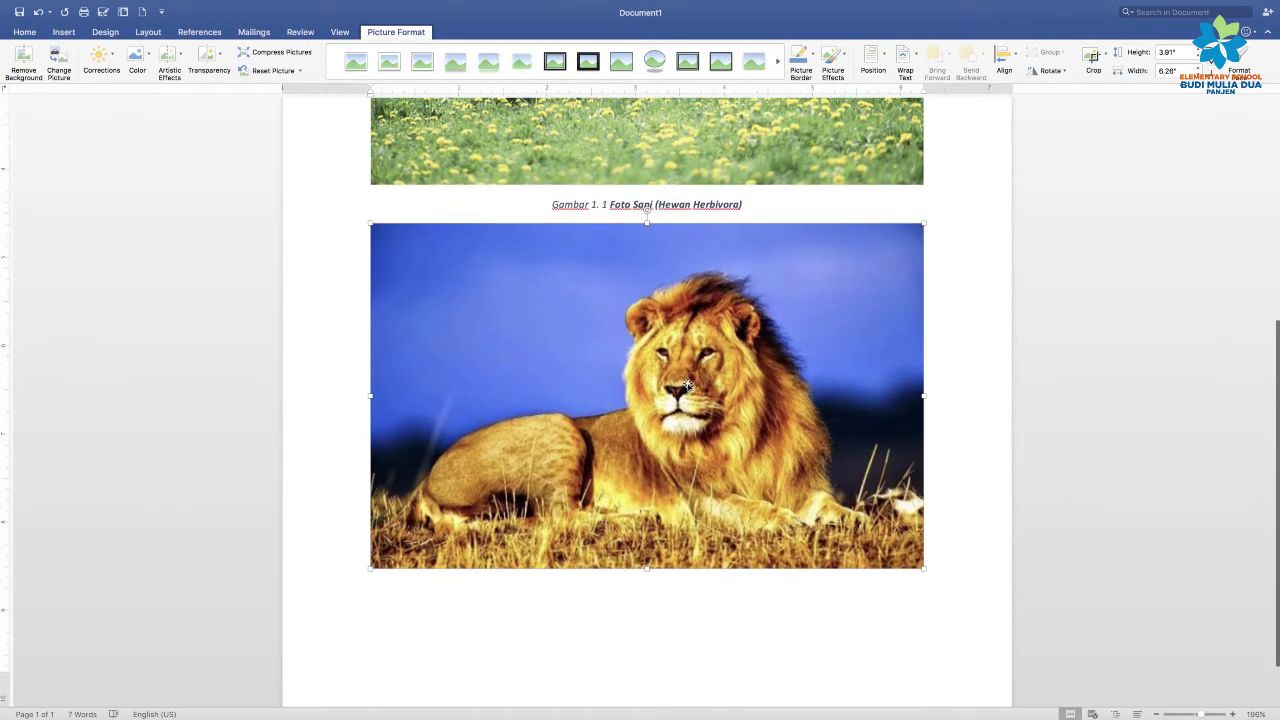
{"action": "scroll", "coordinate": [686, 380], "scroll_direction": "down", "scroll_amount": 1}
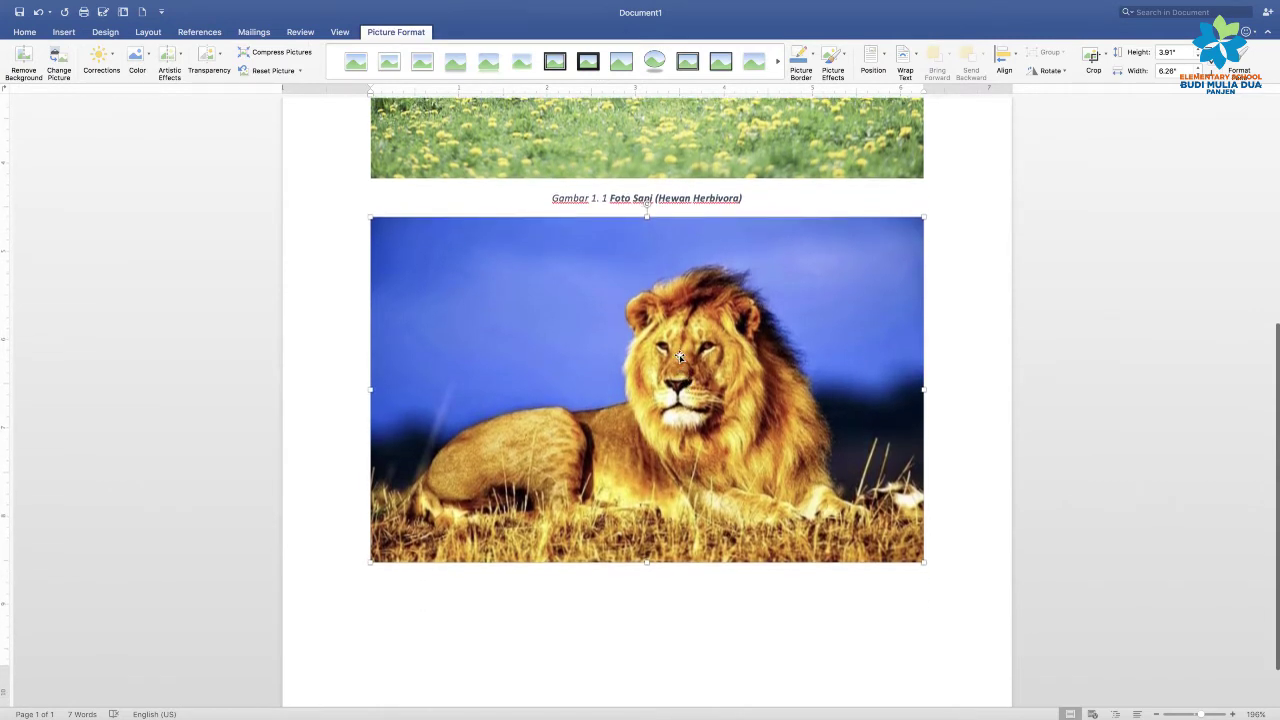
Step: Add the caption 'Gambar 1. 2 Foto Singa (Hewan Karnivora)' to the lion picture
{"action": "right_click", "coordinate": [679, 356]}
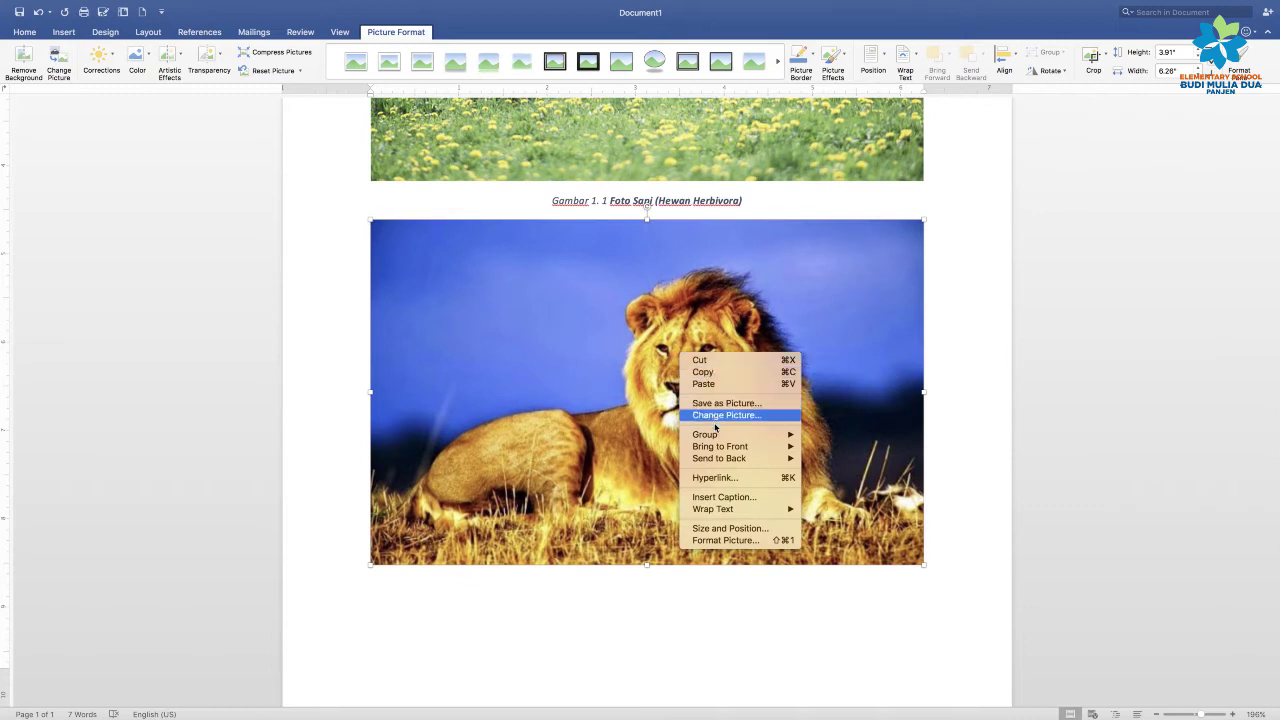
{"action": "left_click", "coordinate": [713, 498]}
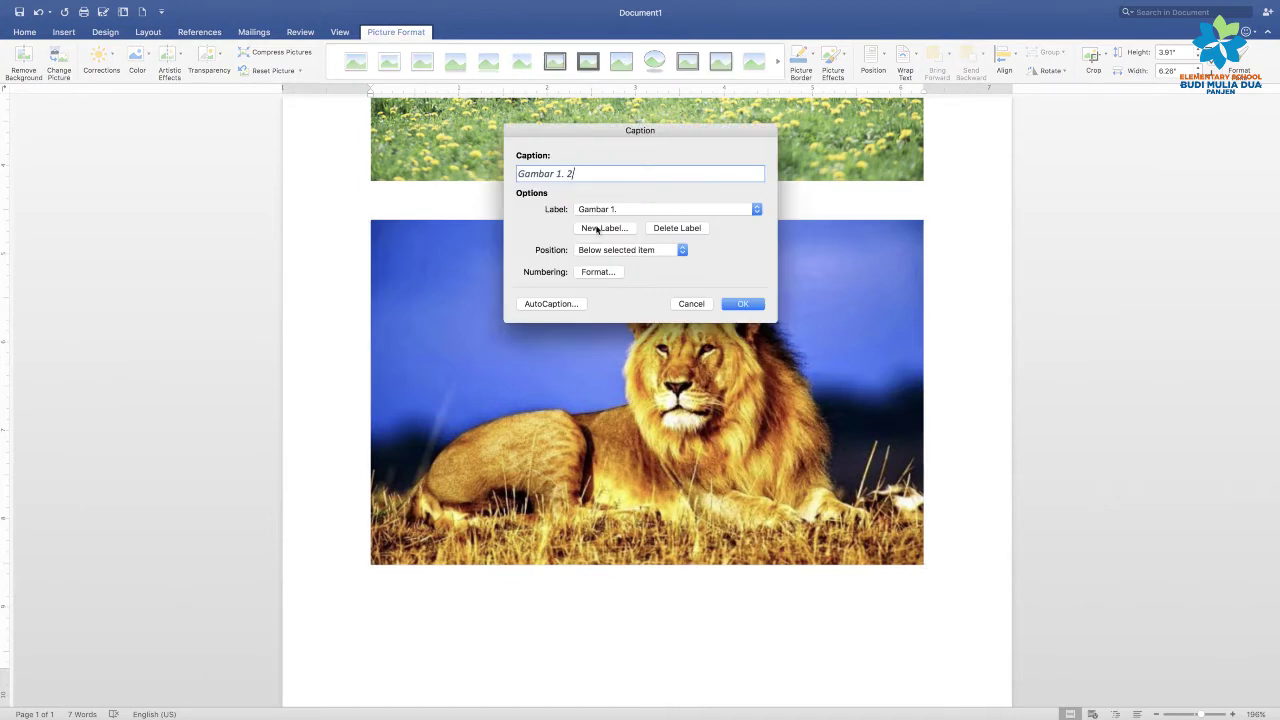
{"action": "left_click", "coordinate": [576, 177]}
{"action": "type", "text": "singa"}
{"action": "key", "text": "BackSpace"}
{"action": "key", "text": "BackSpace"}
{"action": "key", "text": "BackSpace"}
{"action": "left_click_drag", "start_coordinate": [606, 130], "coordinate": [626, 236]}
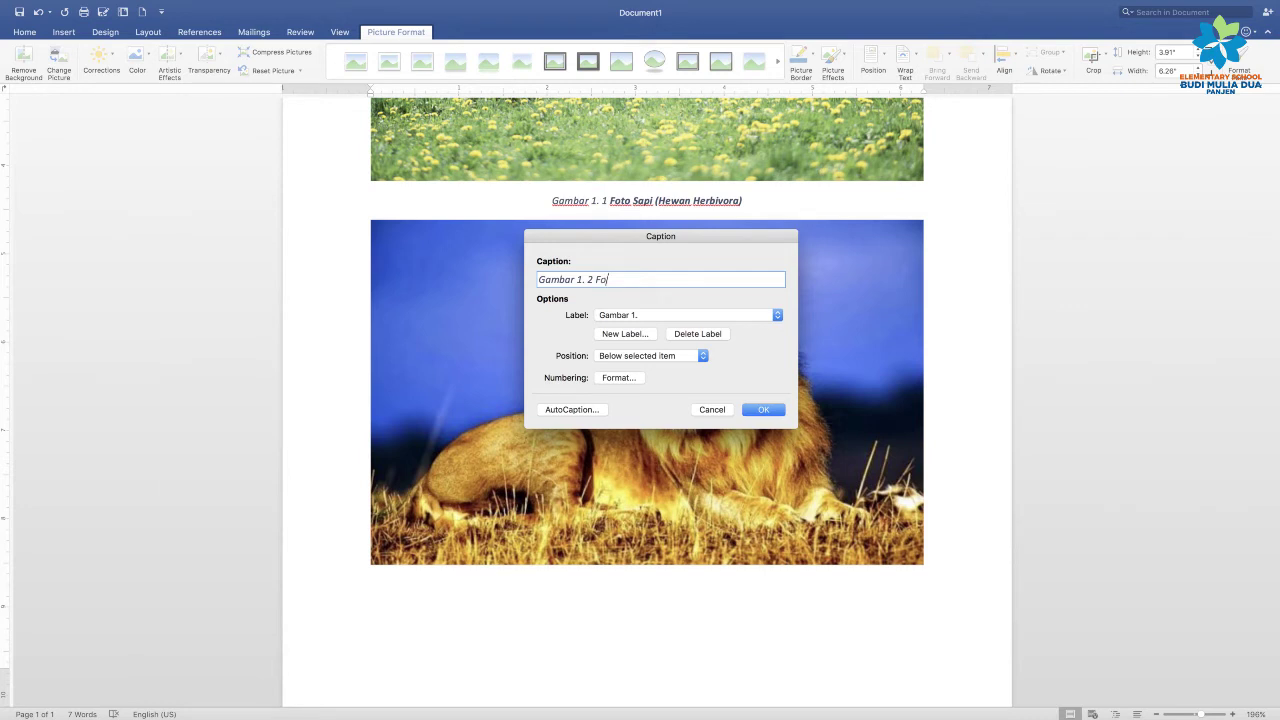
{"action": "type", "text": "to Sing"}
{"action": "type", "text": "ewa"}
{"action": "type", "text": "ra"}
{"action": "left_click", "coordinate": [768, 414]}
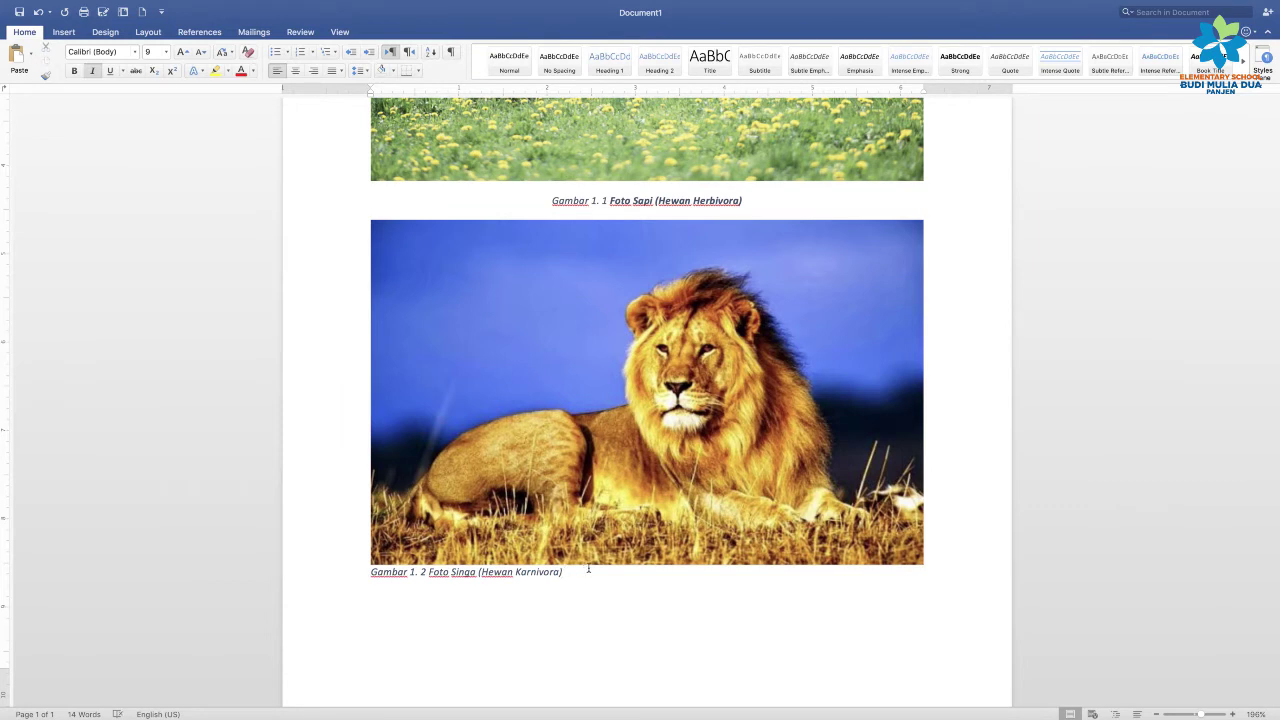
Step: Centre the lion caption and make 'Foto Singa (Hewan Karnivora)' bold
{"action": "left_click", "coordinate": [295, 70]}
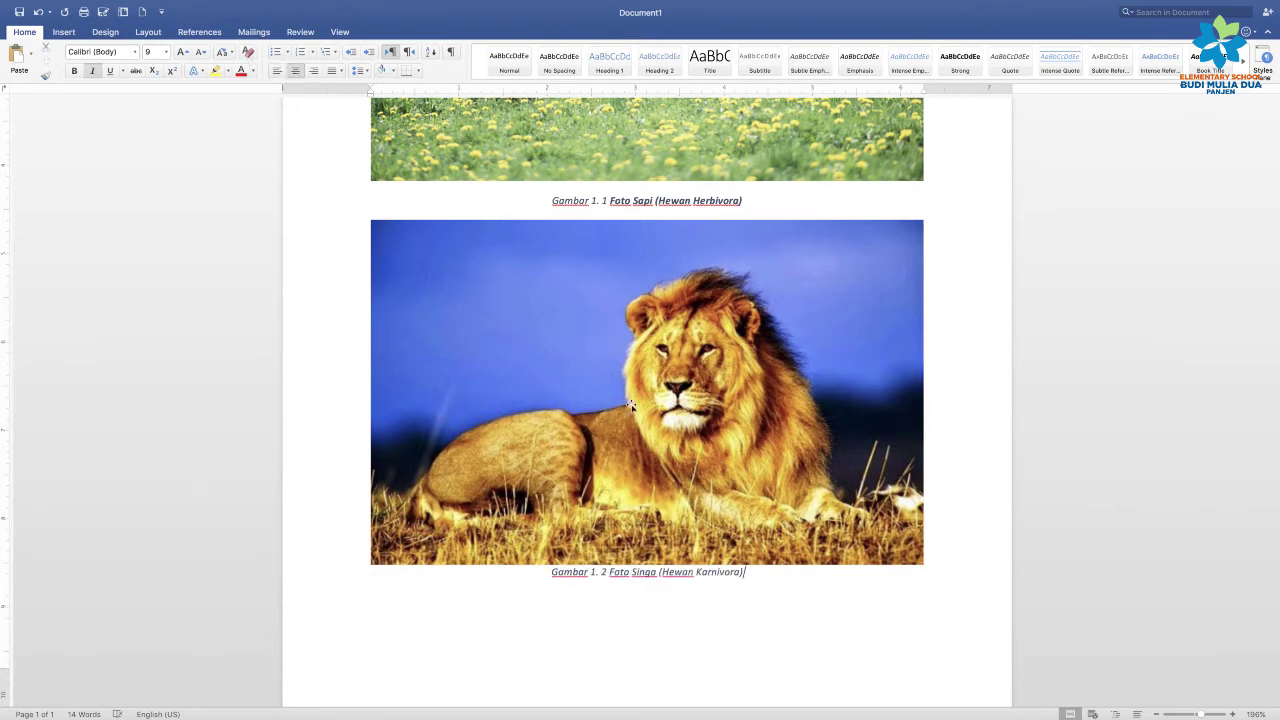
{"action": "left_click_drag", "start_coordinate": [750, 573], "coordinate": [616, 583]}
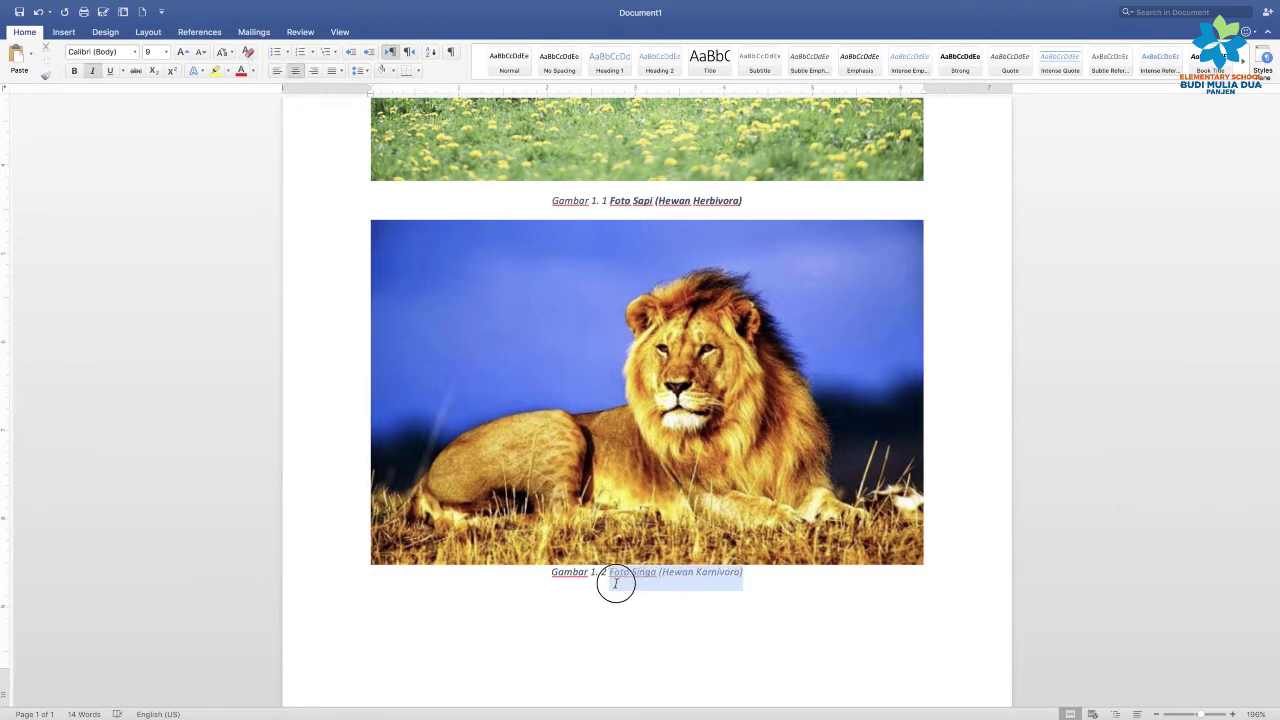
{"action": "left_click", "coordinate": [74, 70]}
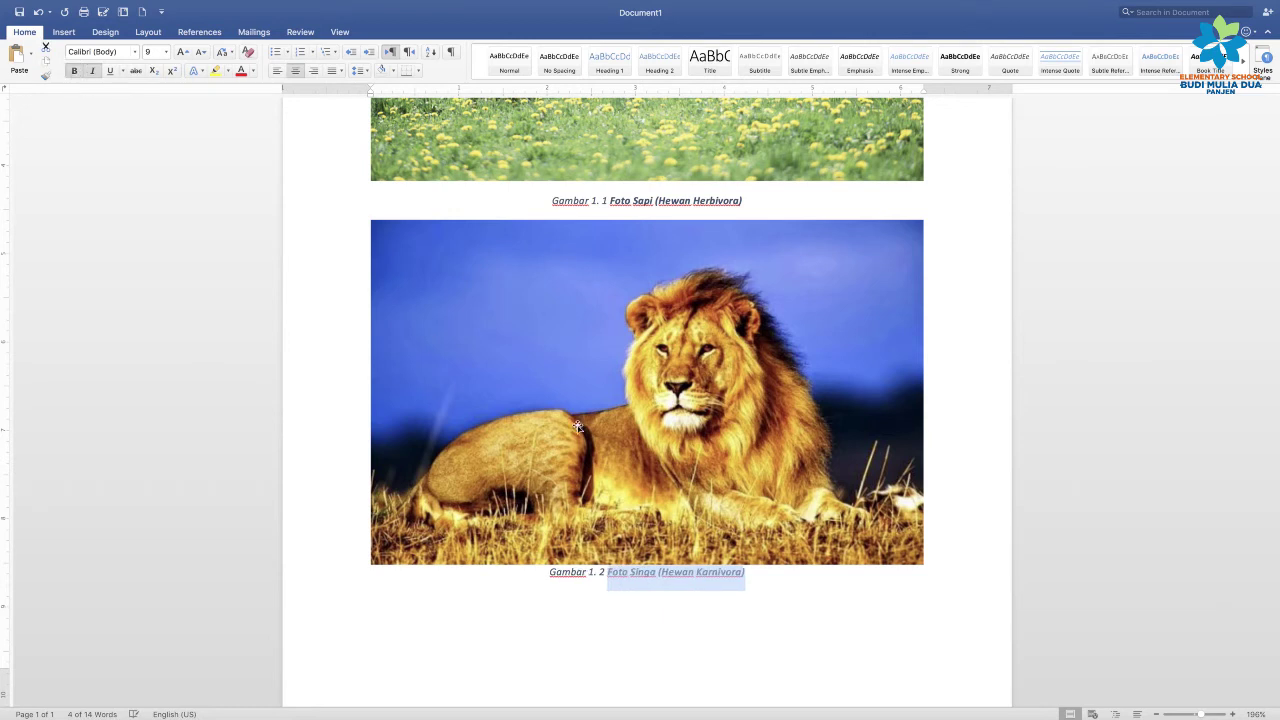
Step: Add a blank line before the lion caption and correct its figure number to 2
{"action": "left_click", "coordinate": [946, 563]}
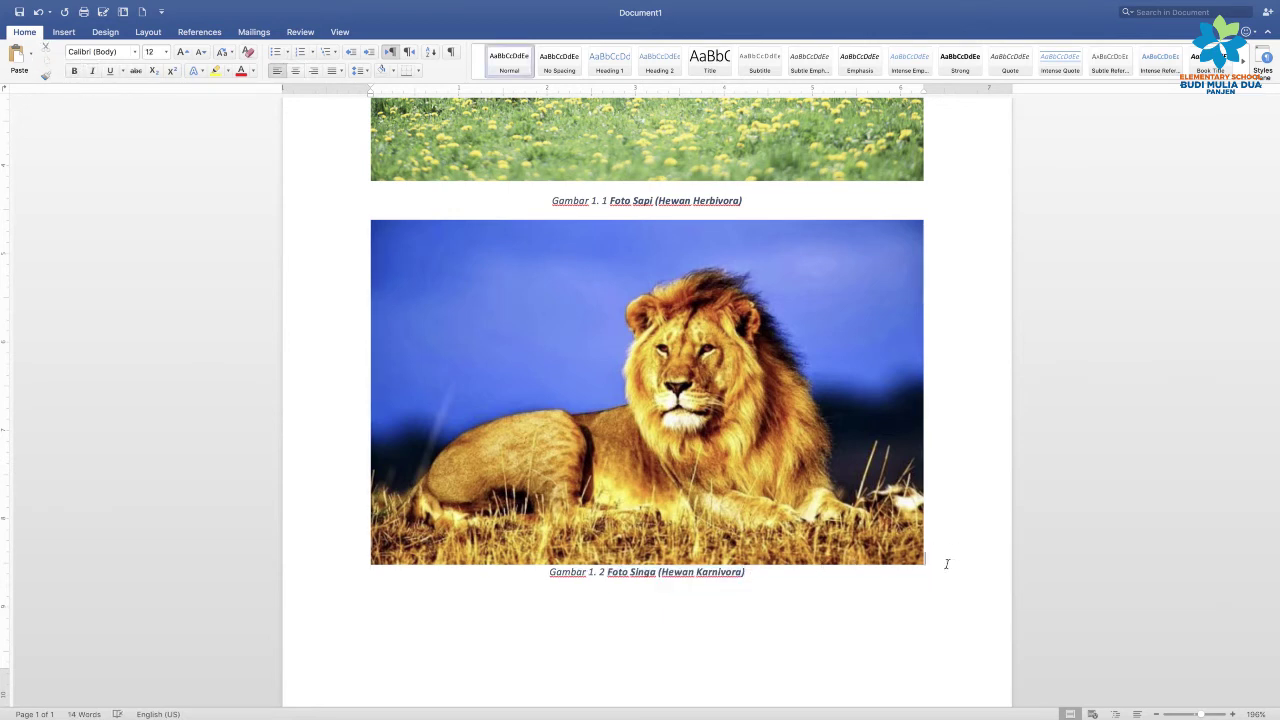
{"action": "key", "text": "Return"}
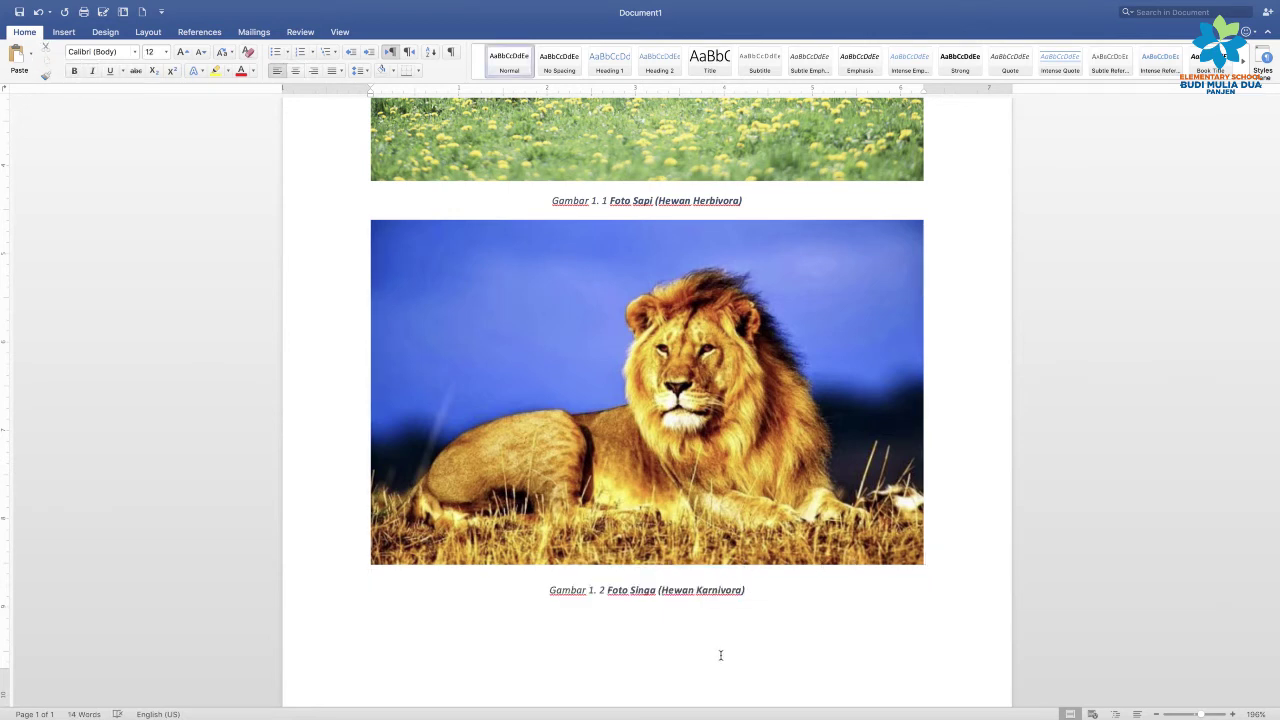
{"action": "left_click", "coordinate": [602, 590]}
{"action": "double_click", "coordinate": [602, 590]}
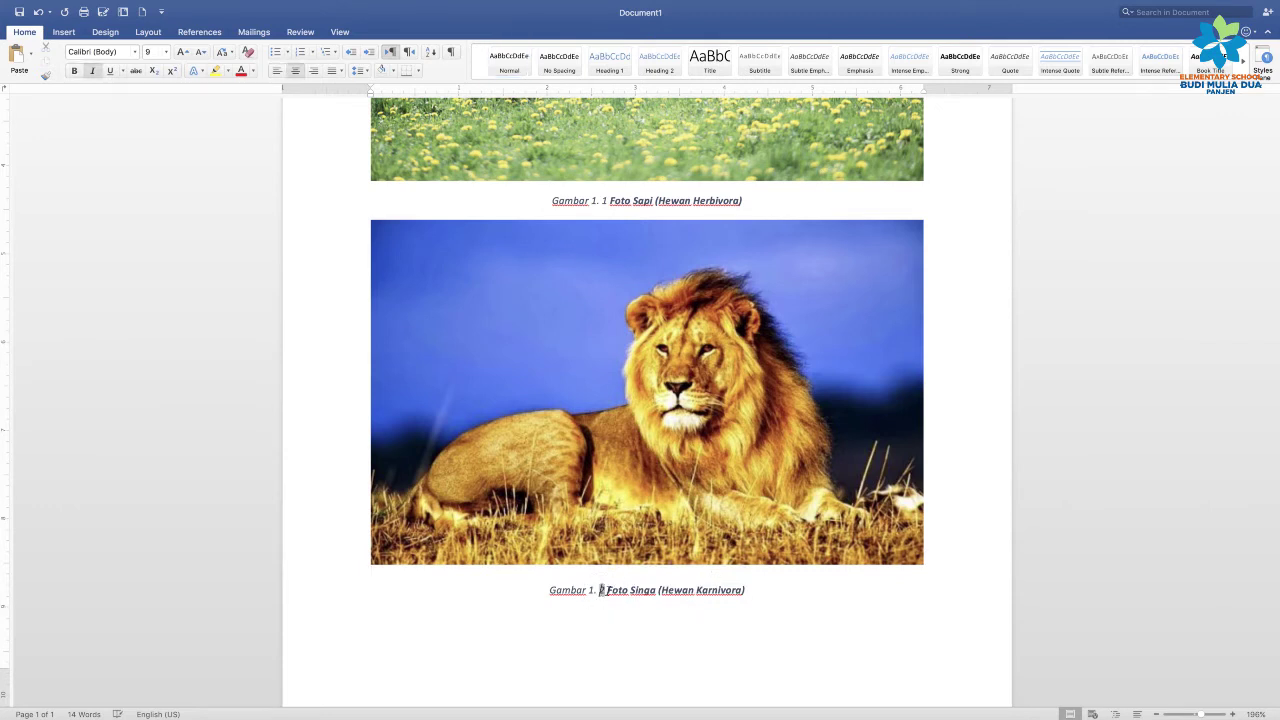
{"action": "scroll", "coordinate": [815, 546], "scroll_direction": "down", "scroll_amount": 1}
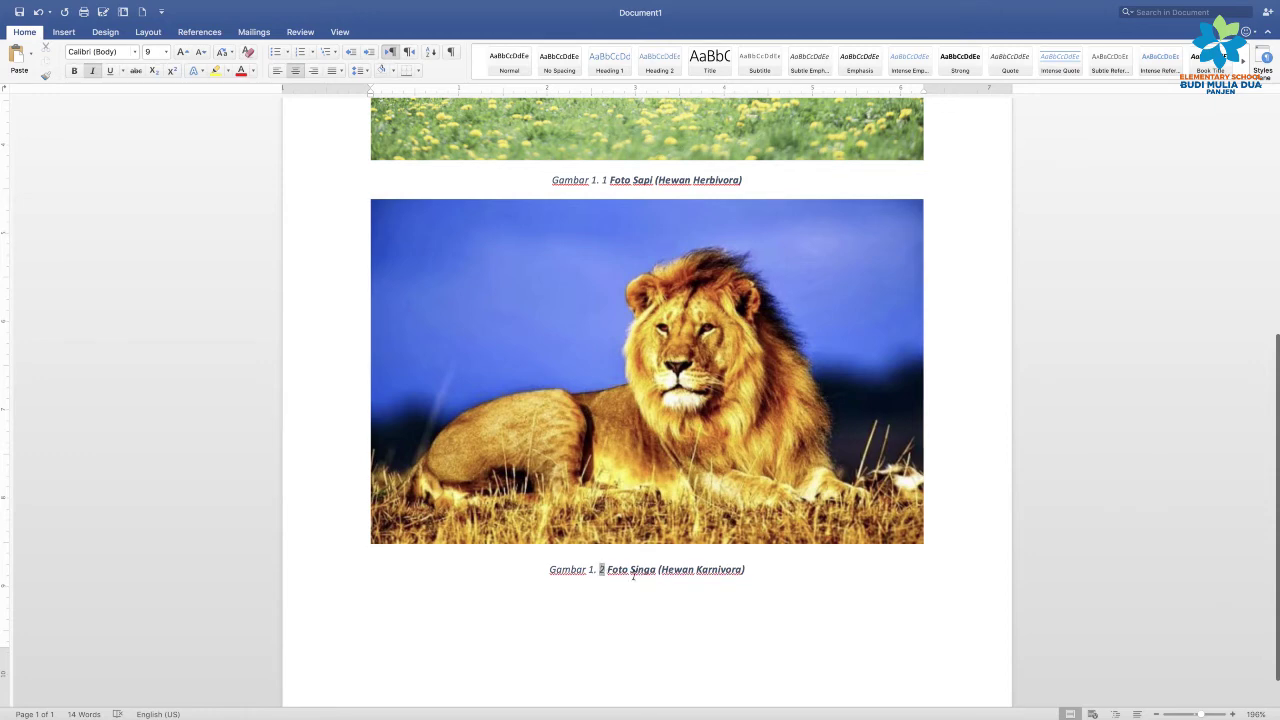
{"action": "left_click", "coordinate": [763, 570]}
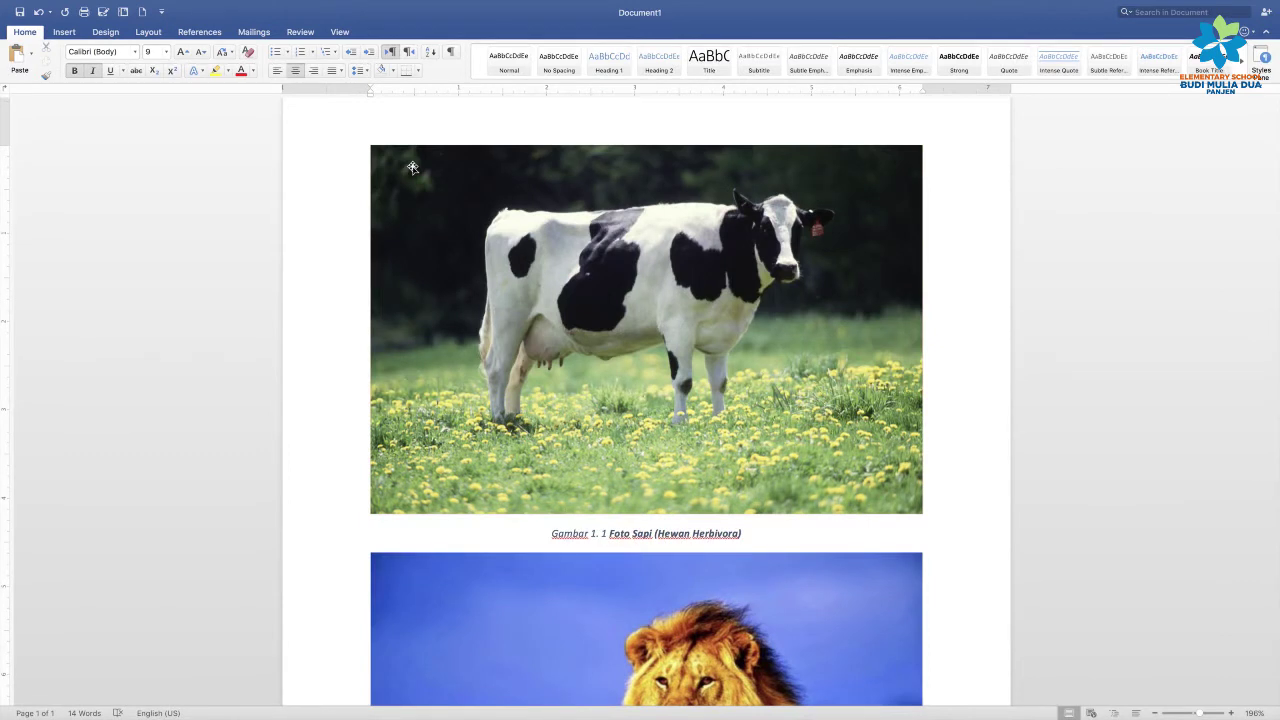
{"action": "scroll", "coordinate": [412, 167], "scroll_direction": "down", "scroll_amount": 1}
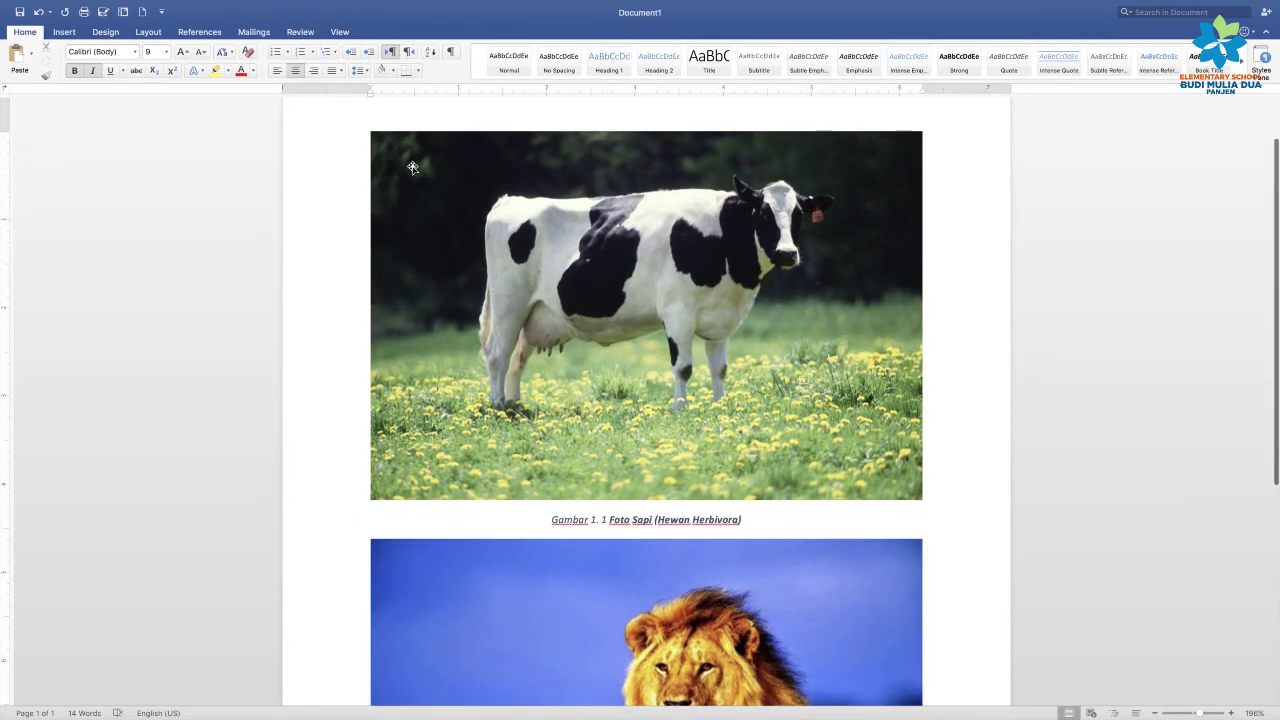
{"action": "scroll", "coordinate": [412, 167], "scroll_direction": "down", "scroll_amount": 1}
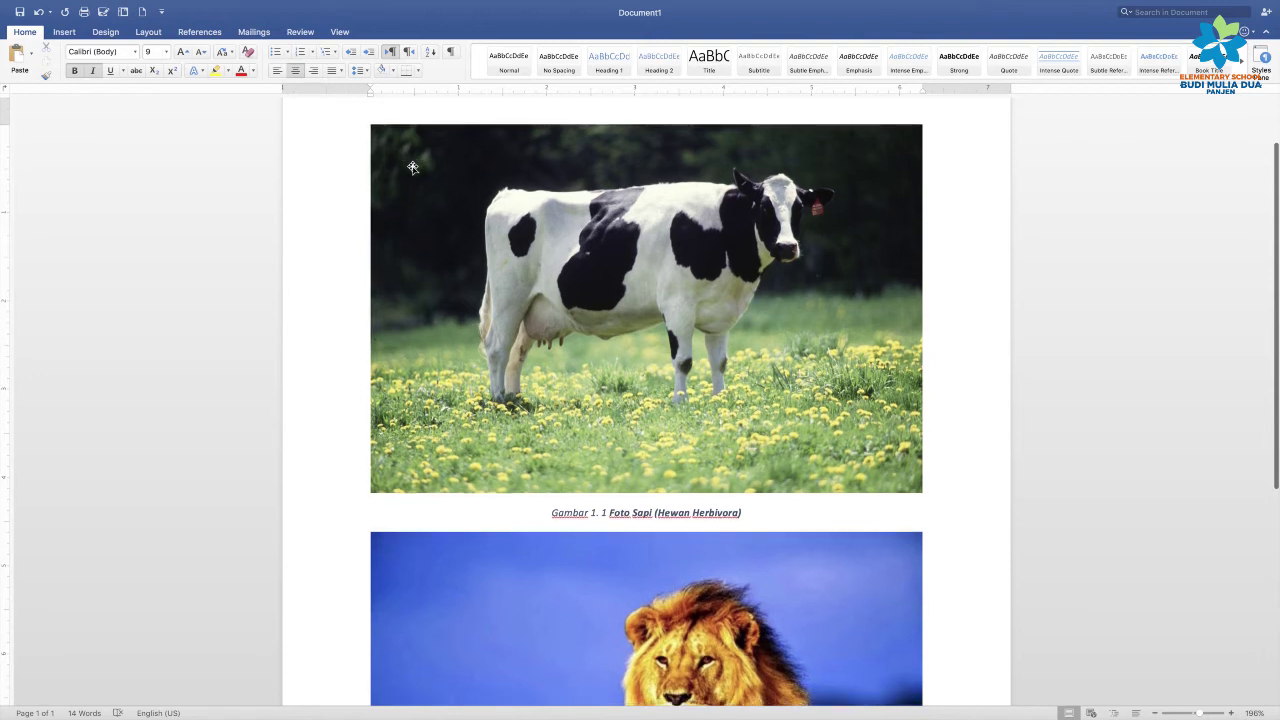
{"action": "scroll", "coordinate": [412, 167], "scroll_direction": "down", "scroll_amount": 1}
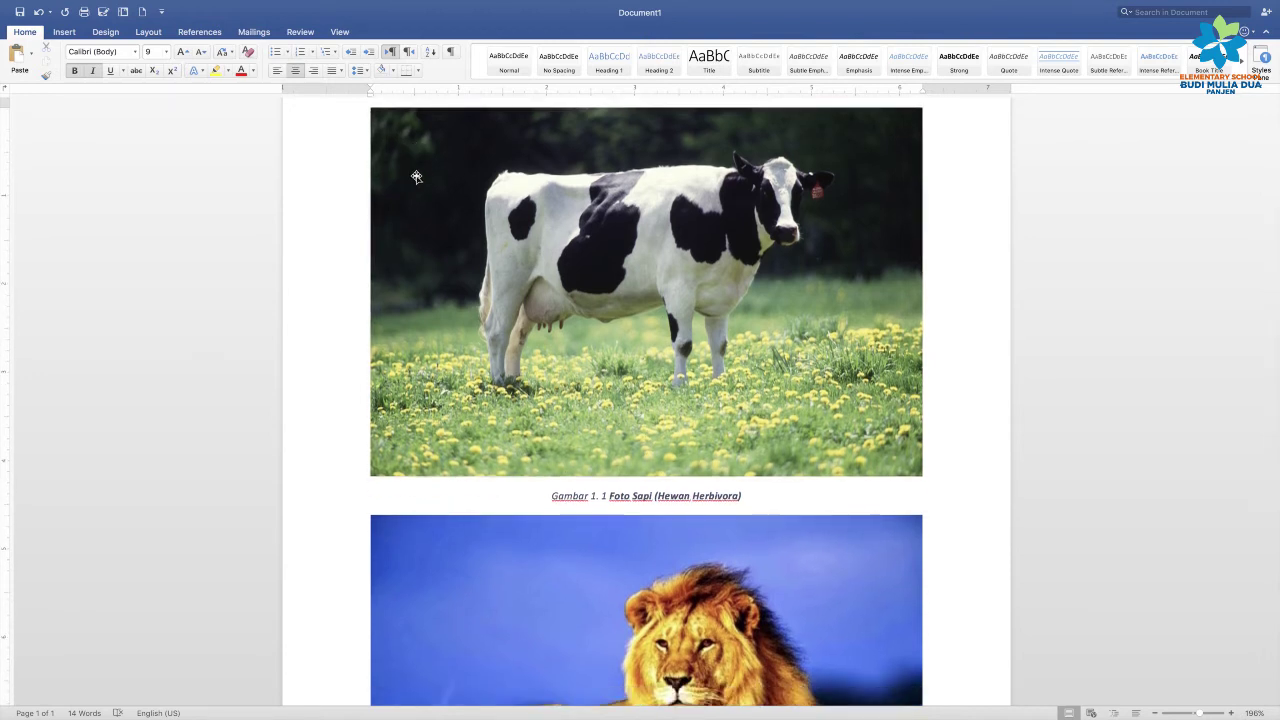
{"action": "scroll", "coordinate": [414, 175], "scroll_direction": "down", "scroll_amount": 1}
{"action": "scroll", "coordinate": [416, 177], "scroll_direction": "up", "scroll_amount": 3}
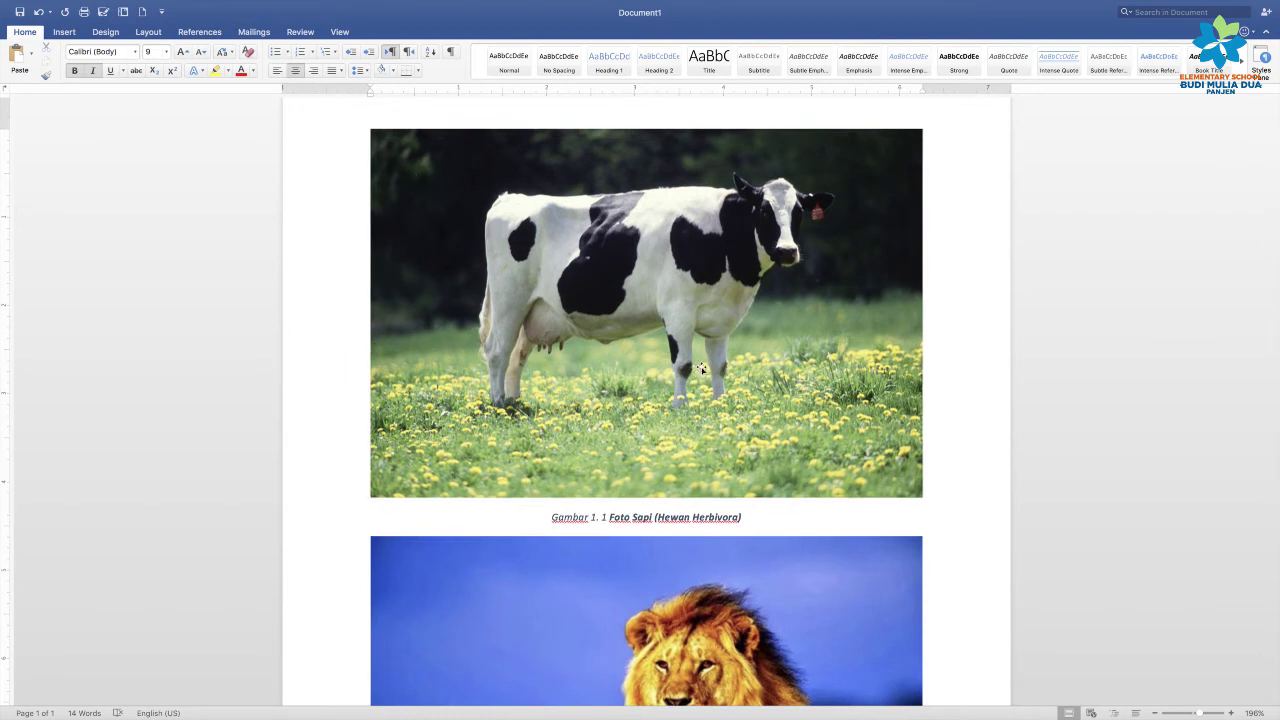
{"action": "mouse_move", "coordinate": [455, 705]}
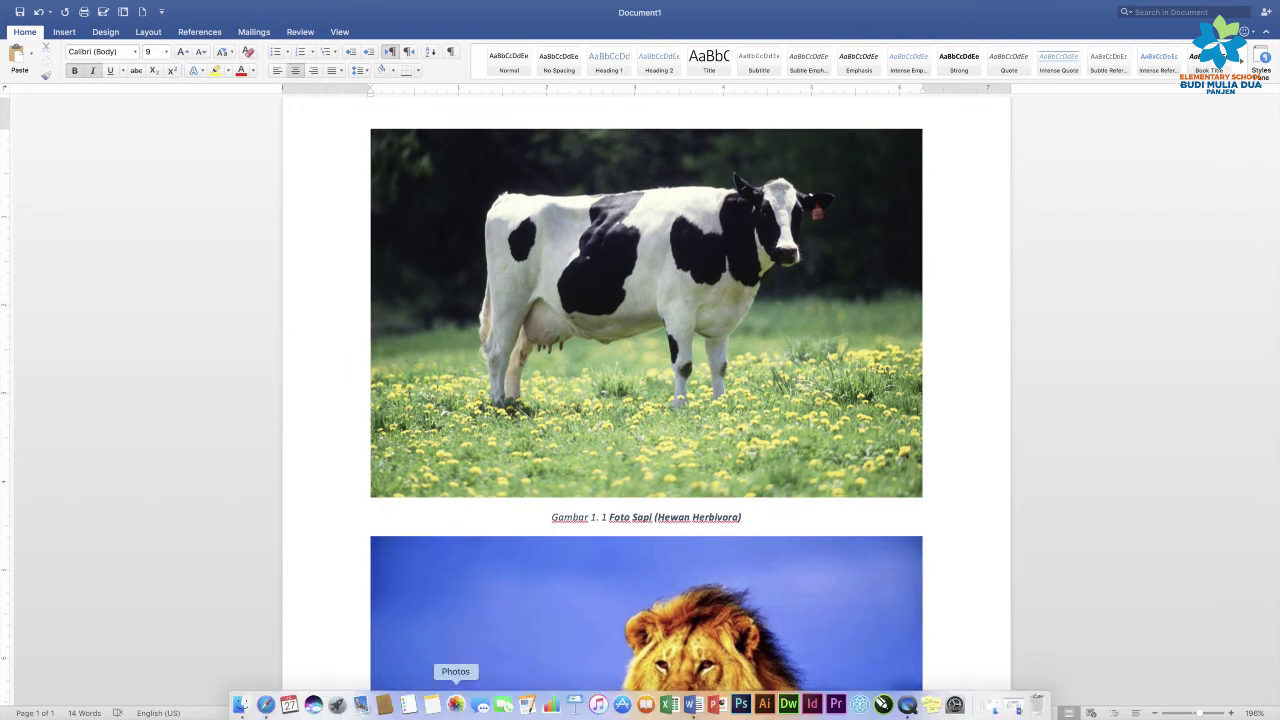
Step: Copy the cow image's full address from its Safari tab, then return to Word
{"action": "left_click", "coordinate": [267, 705]}
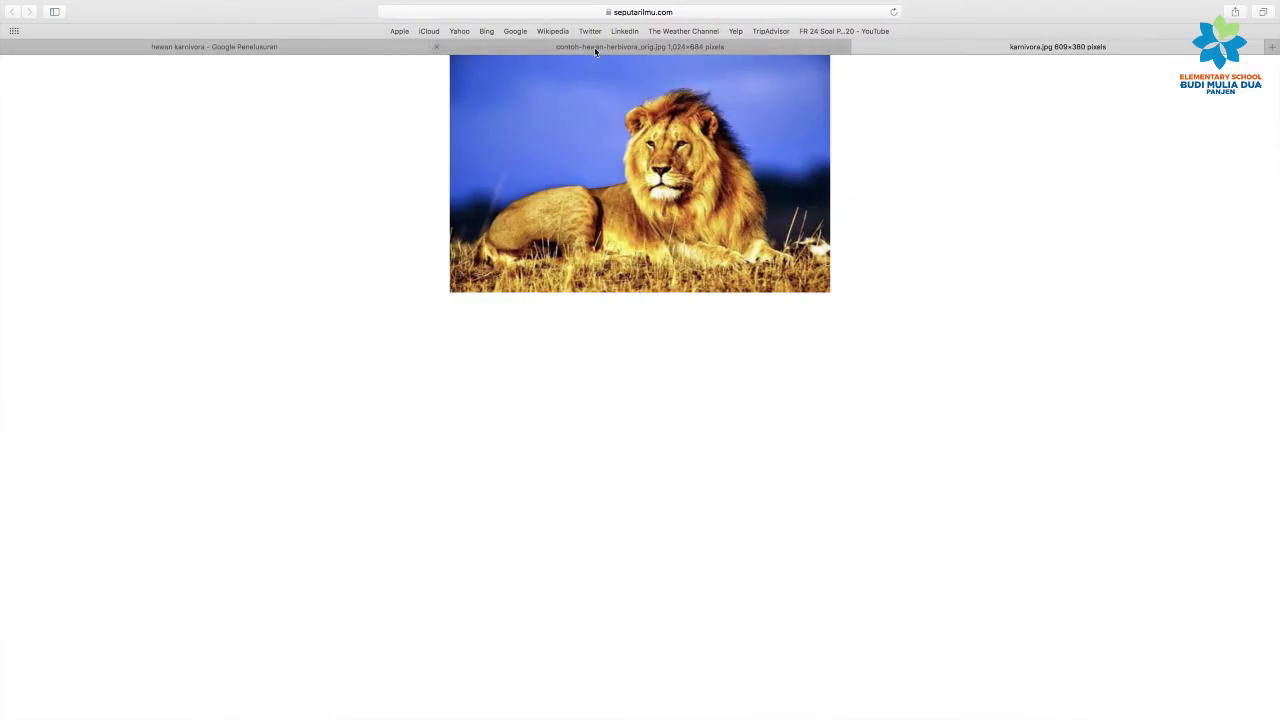
{"action": "left_click", "coordinate": [594, 47]}
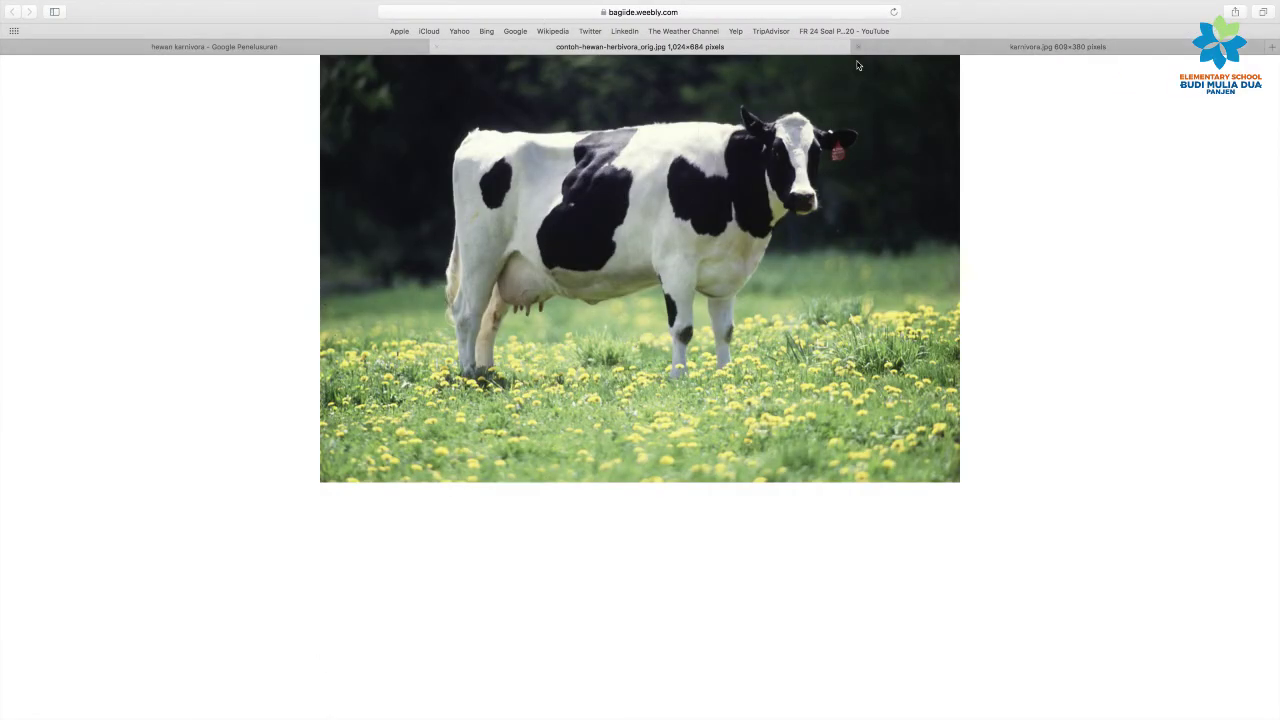
{"action": "key", "text": "ctrl+Tab"}
{"action": "left_click", "coordinate": [758, 52]}
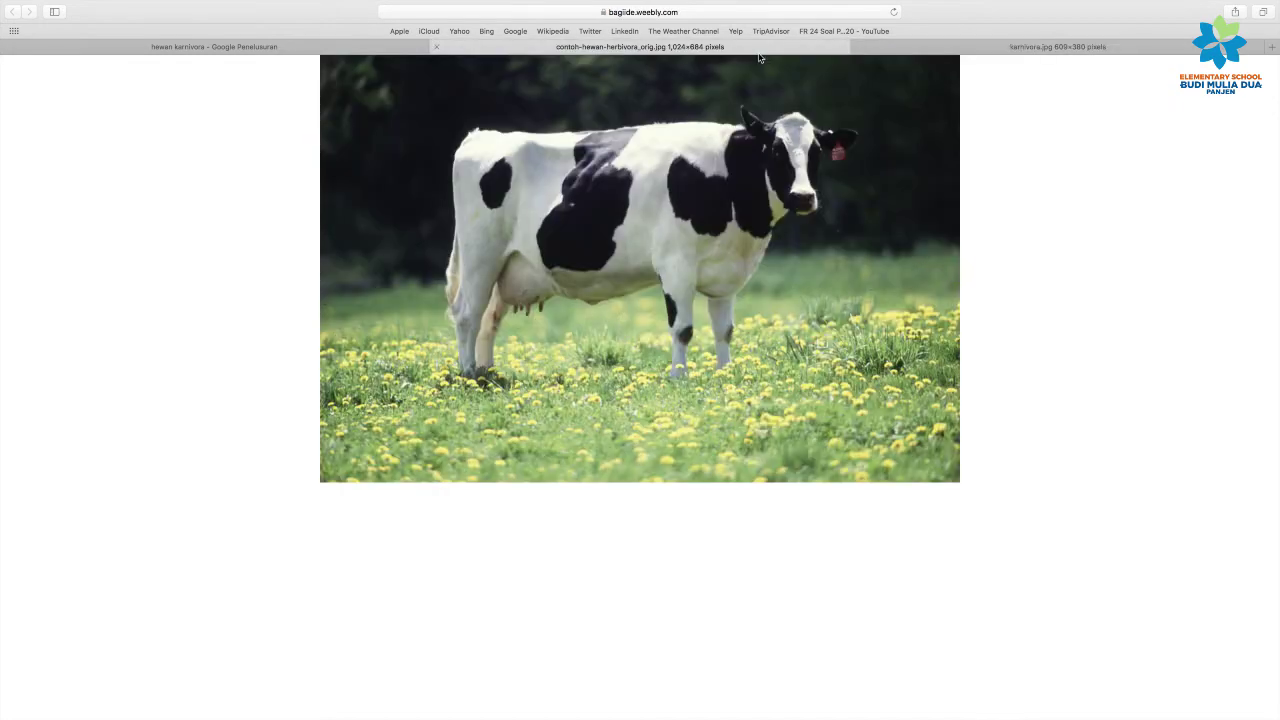
{"action": "key", "text": "ctrl+Tab"}
{"action": "left_click", "coordinate": [823, 56]}
{"action": "left_click", "coordinate": [715, 12]}
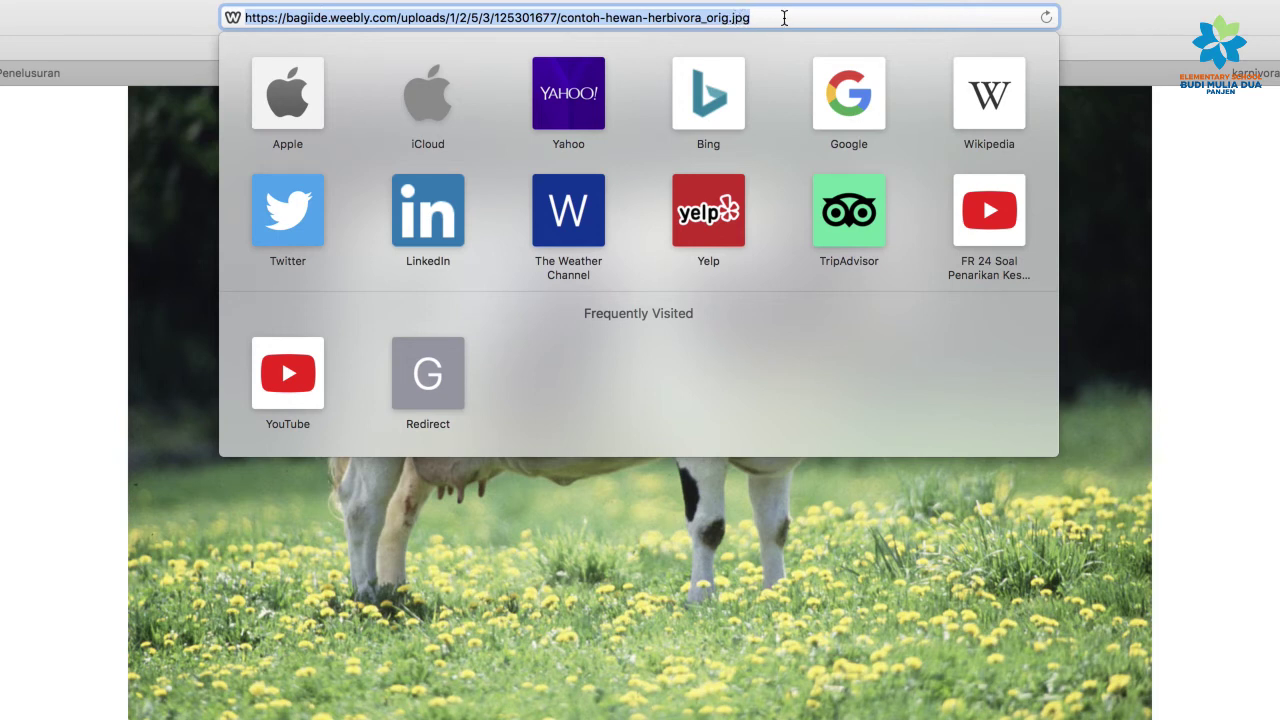
{"action": "right_click", "coordinate": [686, 20]}
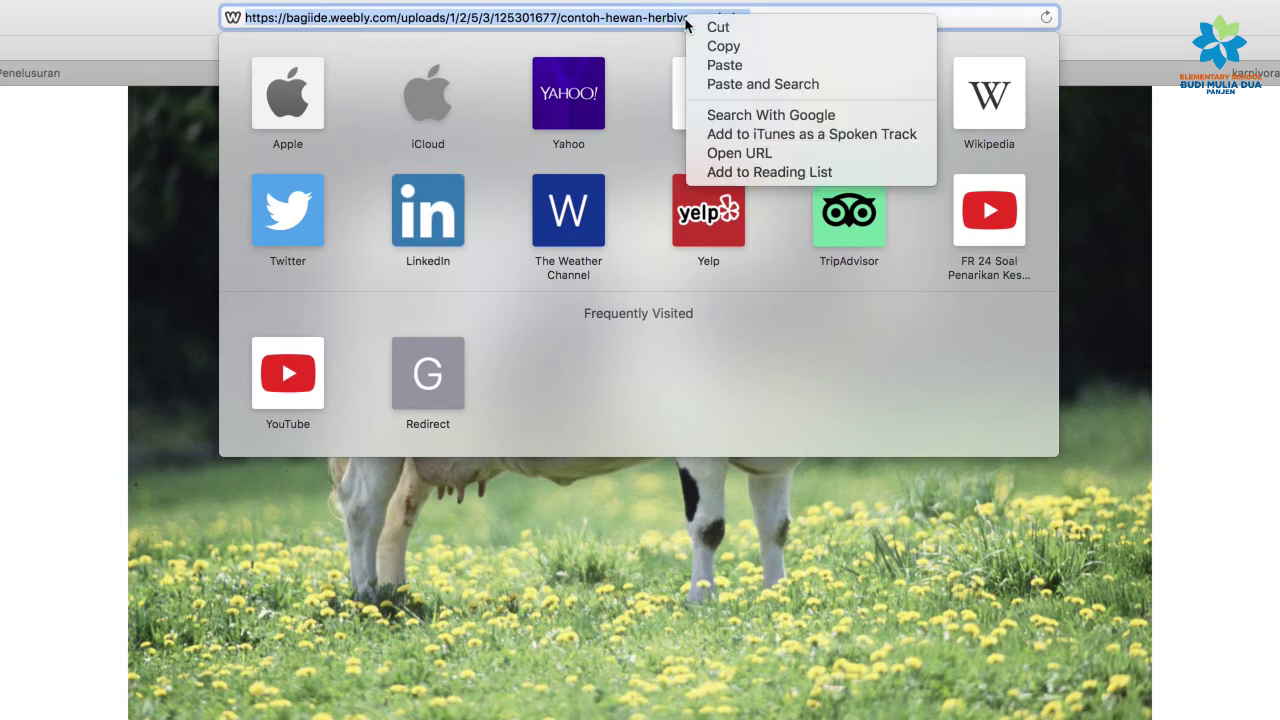
{"action": "left_click", "coordinate": [738, 47]}
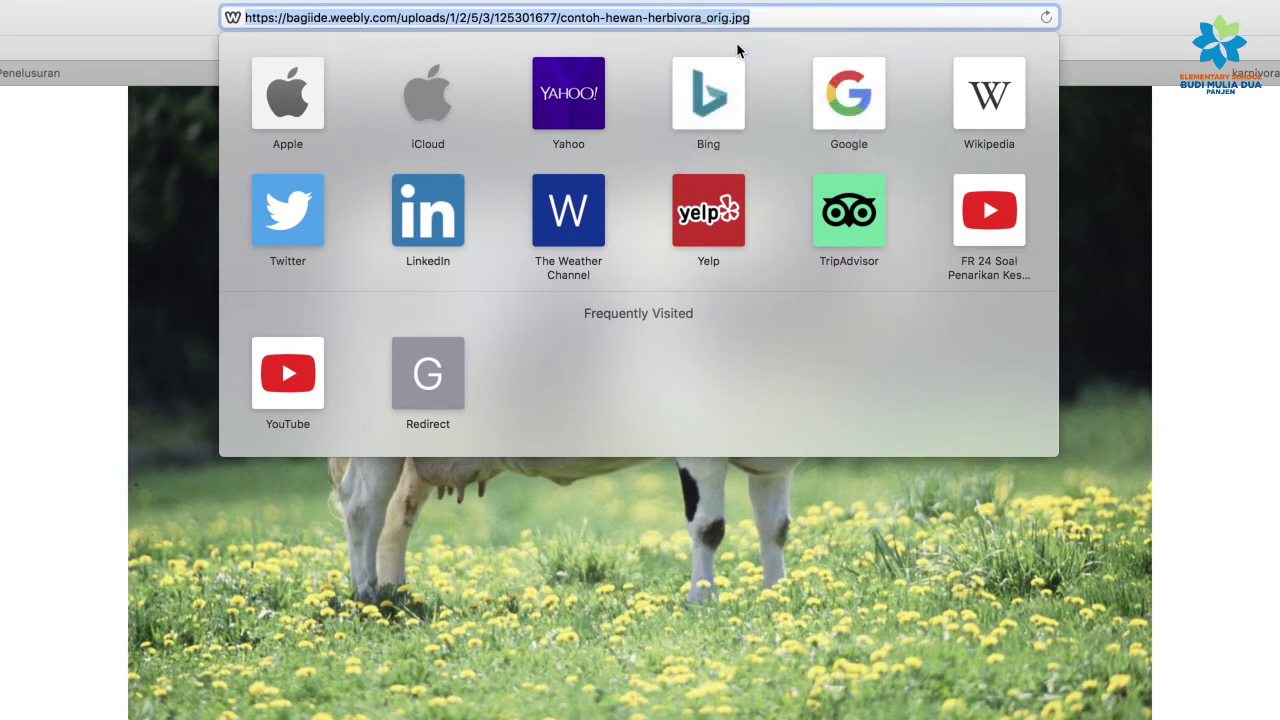
{"action": "key", "text": "Escape"}
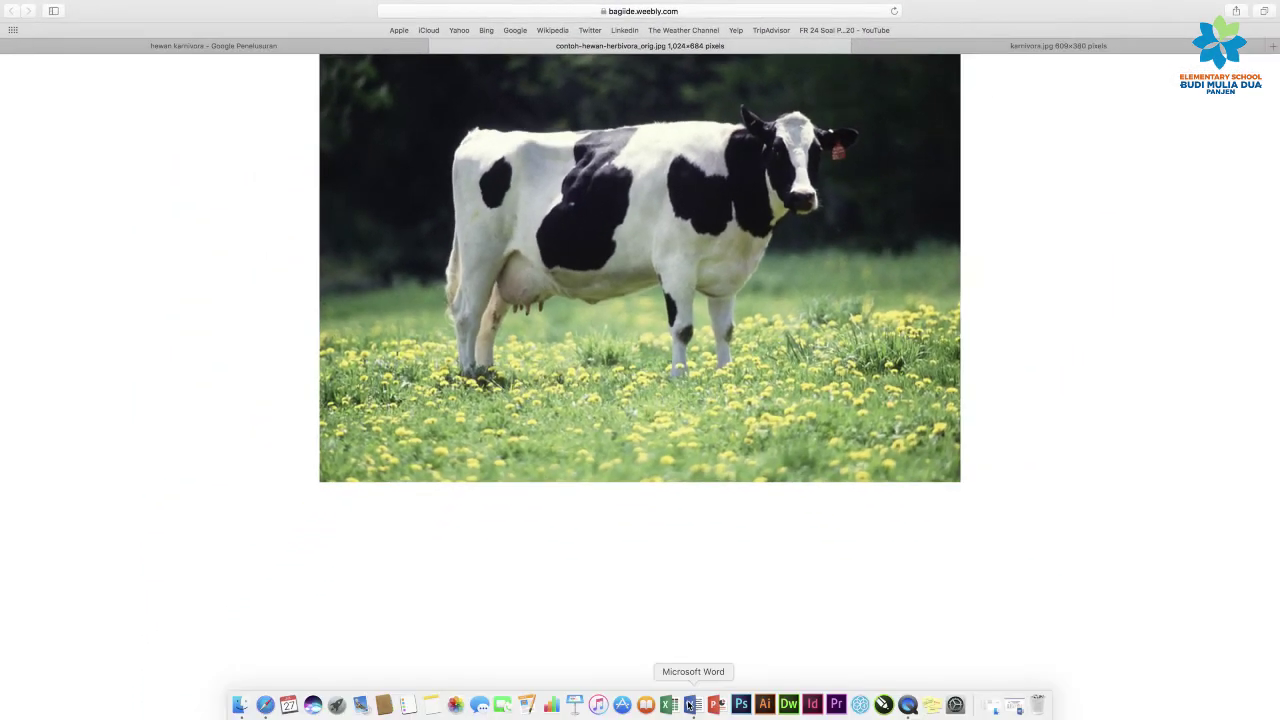
{"action": "left_click", "coordinate": [686, 703]}
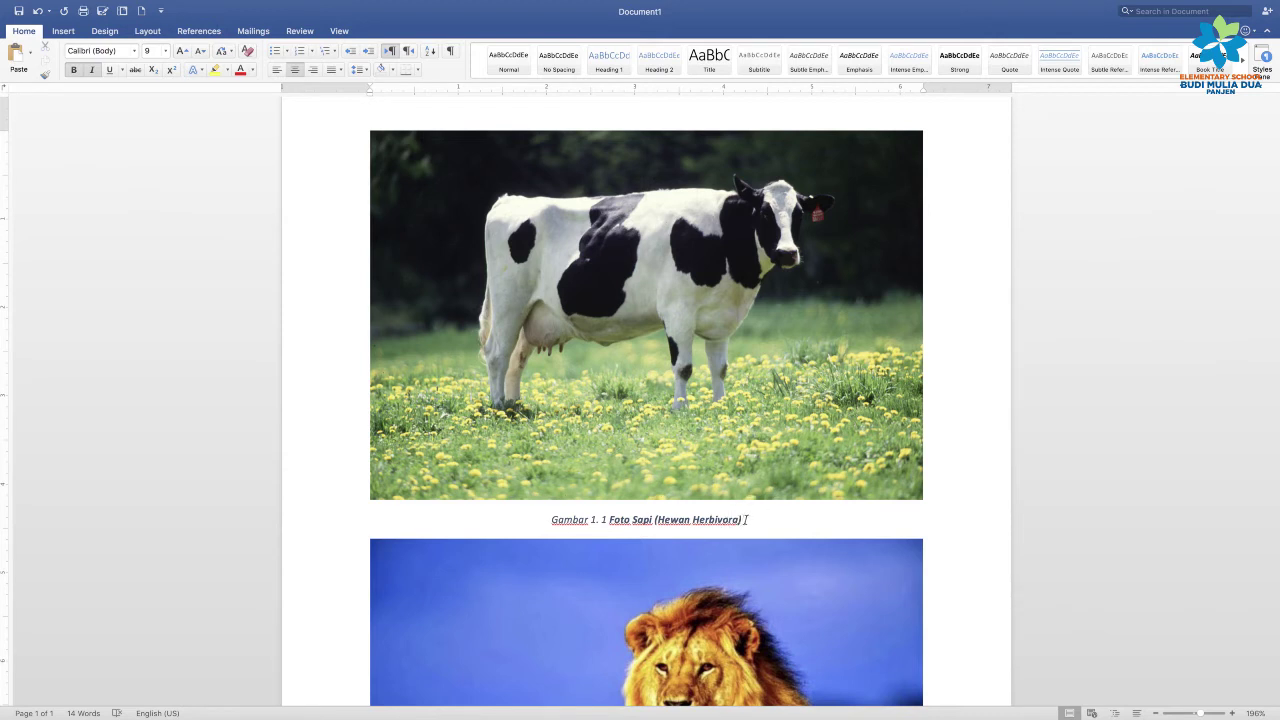
Step: Select 'Foto Sapi (Hewan Herbivora)' and open Hyperlink from its context menu
{"action": "left_click_drag", "start_coordinate": [744, 519], "coordinate": [624, 516]}
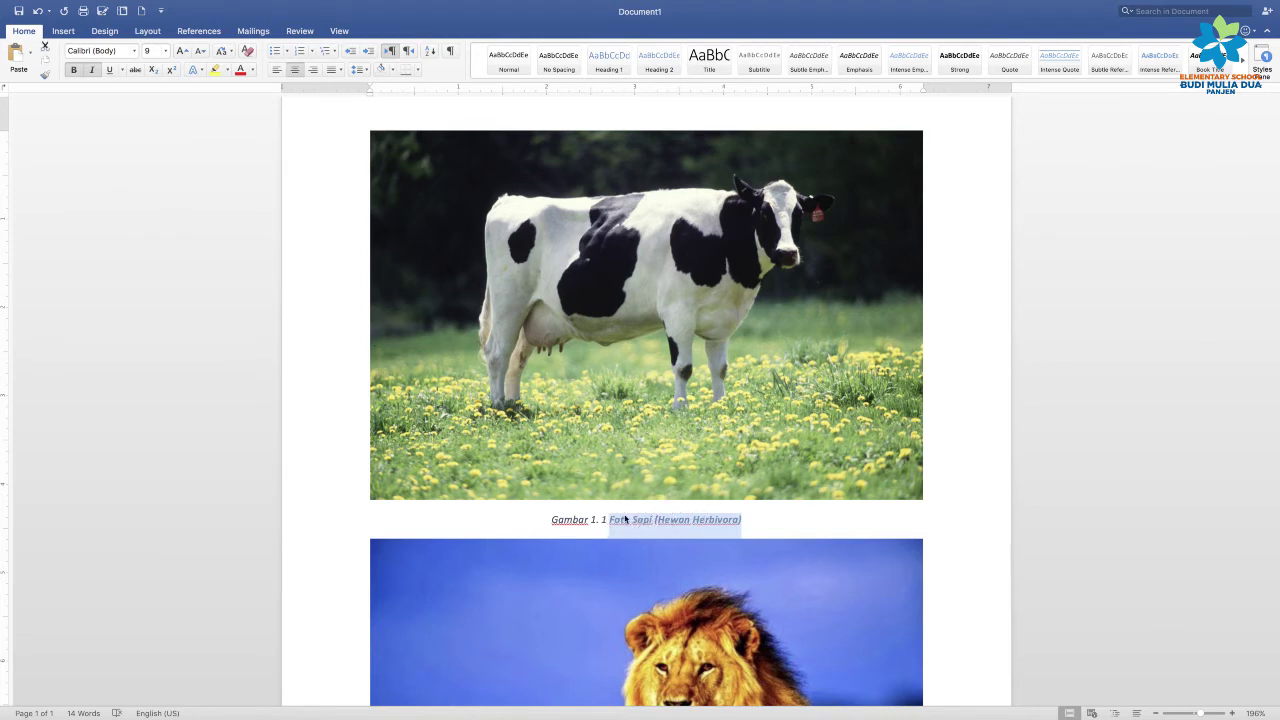
{"action": "right_click", "coordinate": [696, 524]}
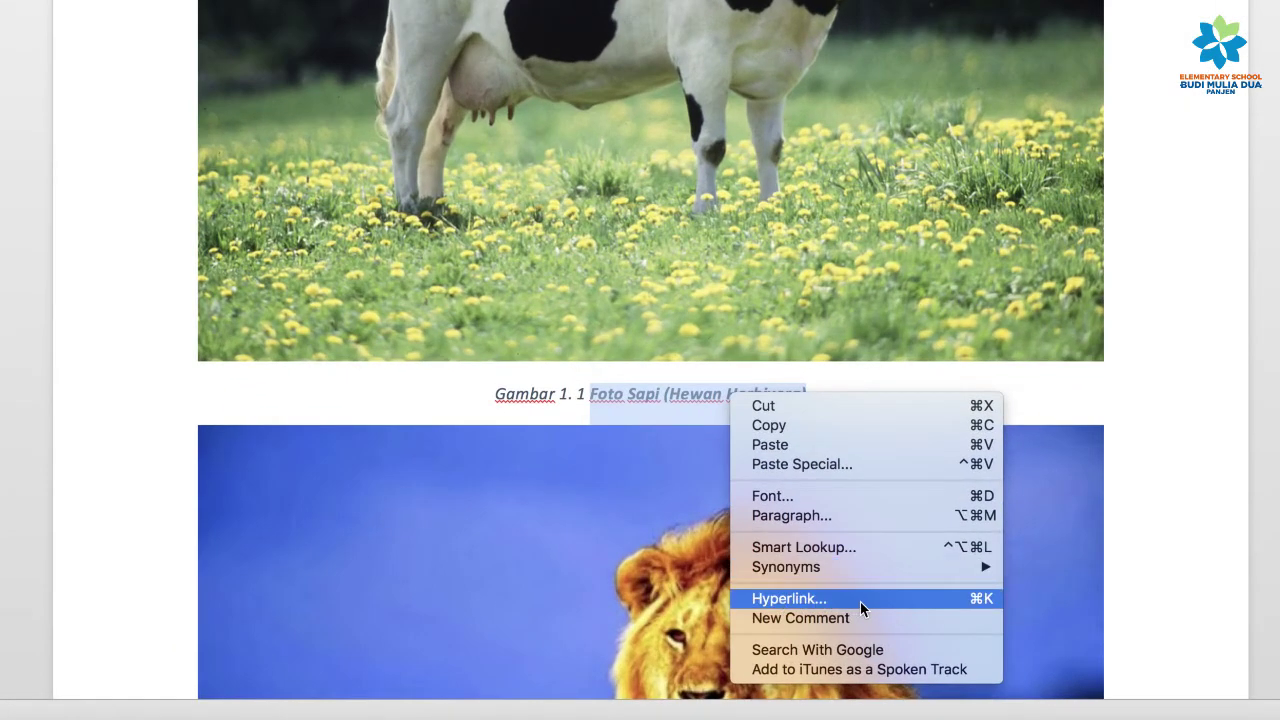
{"action": "left_click", "coordinate": [860, 603]}
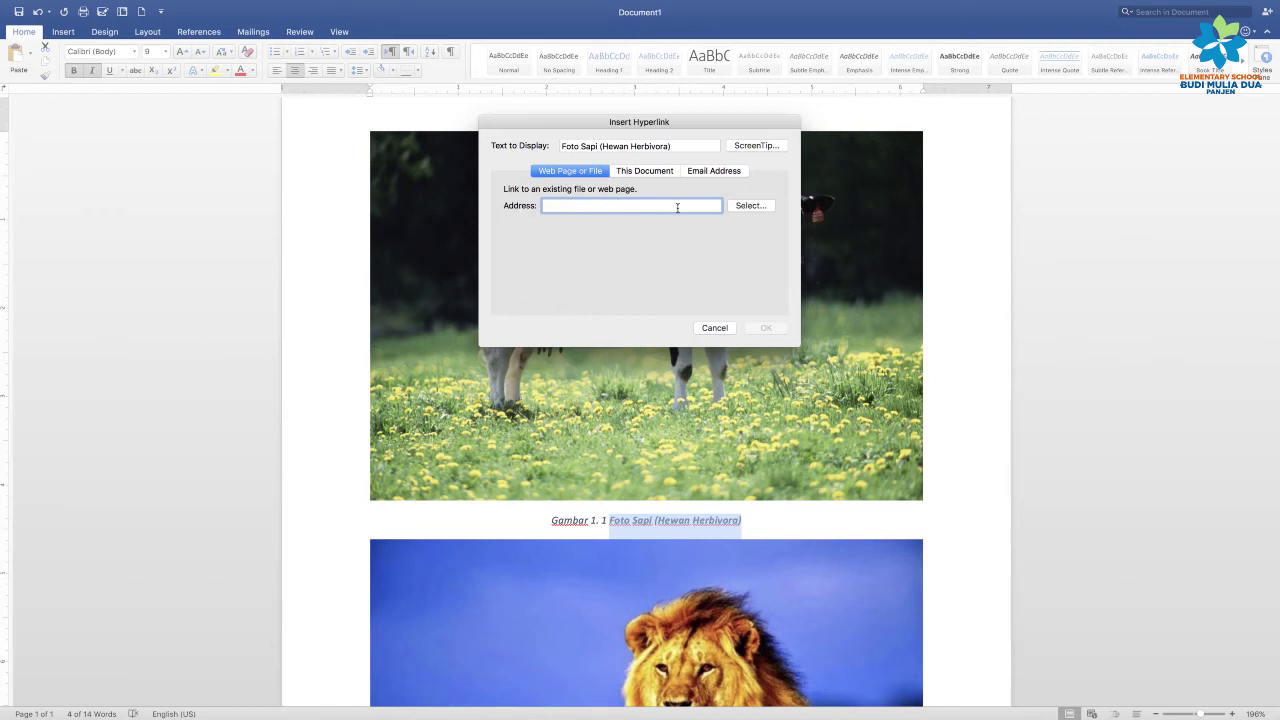
Step: Paste the contoh-hewan-herbivora_orig.jpg address as the cow caption's link and confirm
{"action": "right_click", "coordinate": [607, 204]}
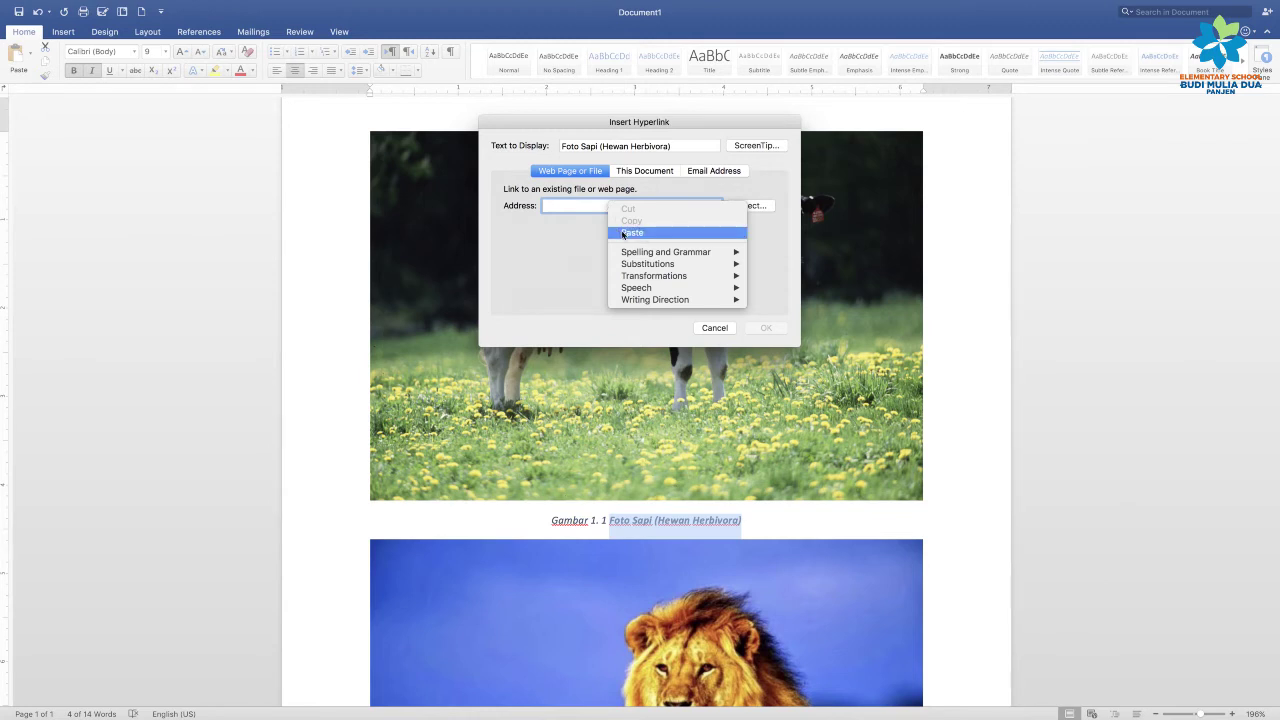
{"action": "left_click", "coordinate": [580, 210]}
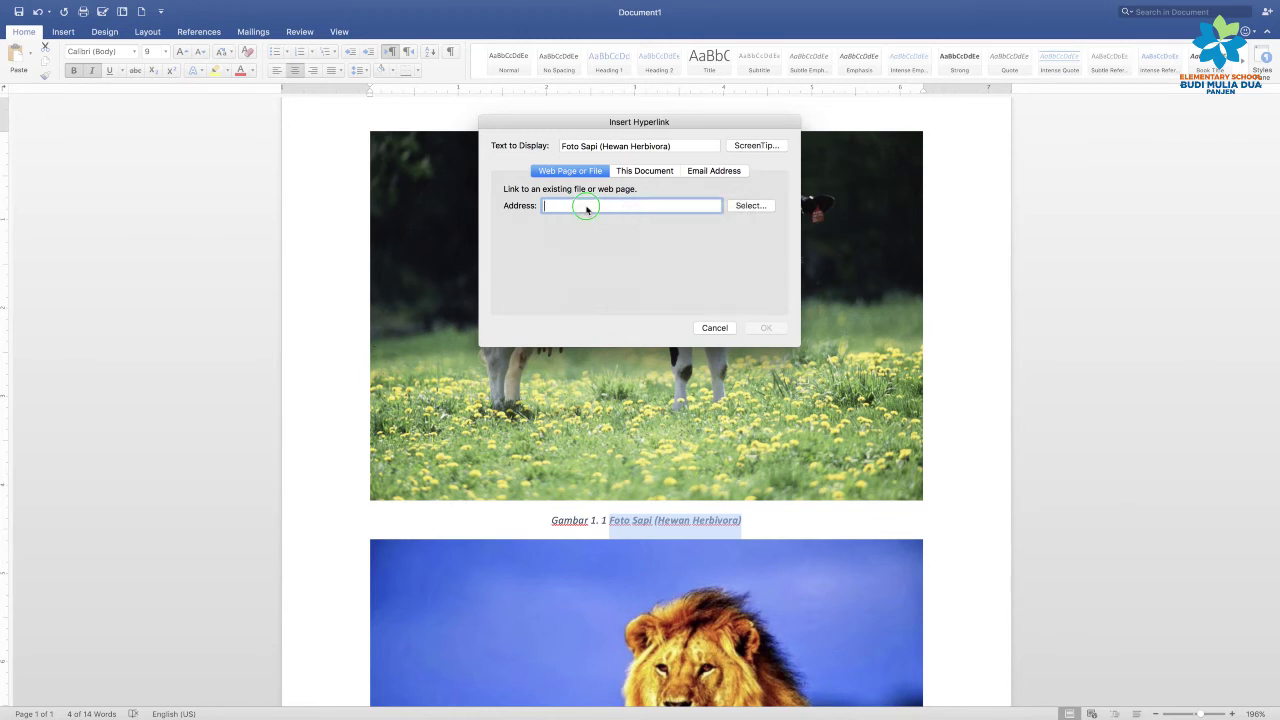
{"action": "right_click", "coordinate": [587, 207]}
{"action": "left_click", "coordinate": [622, 236]}
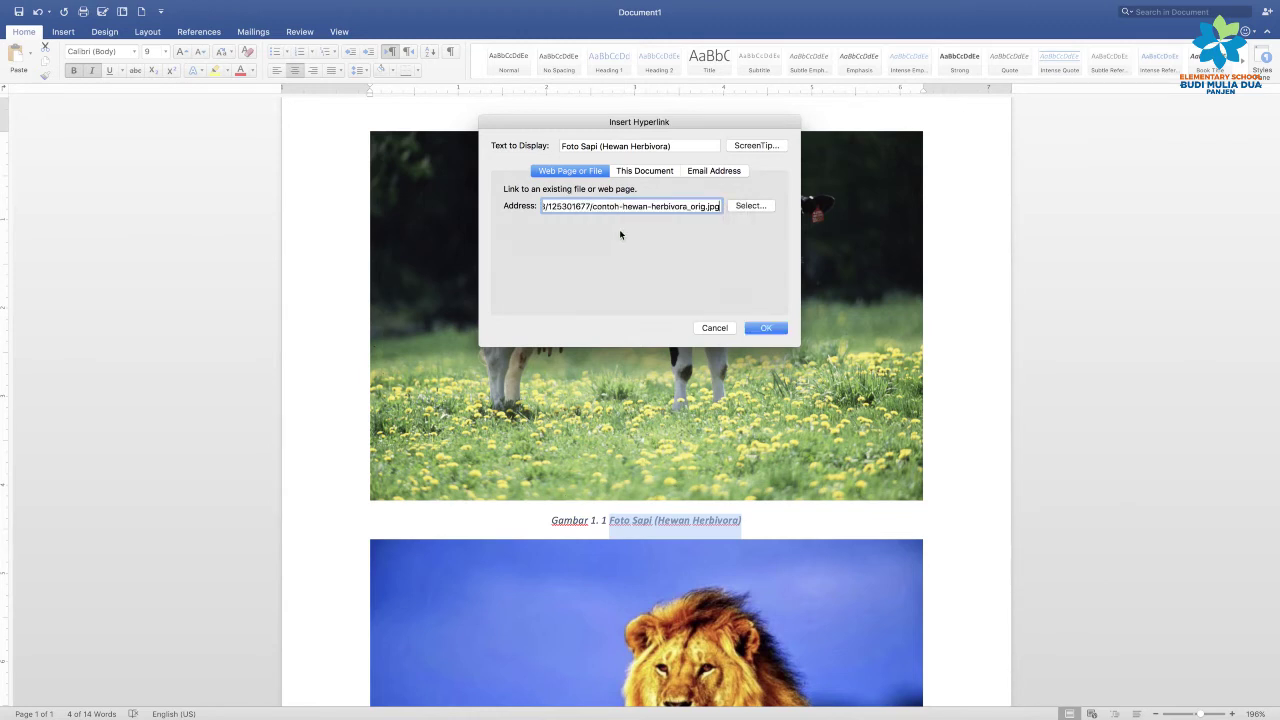
{"action": "left_click", "coordinate": [763, 329]}
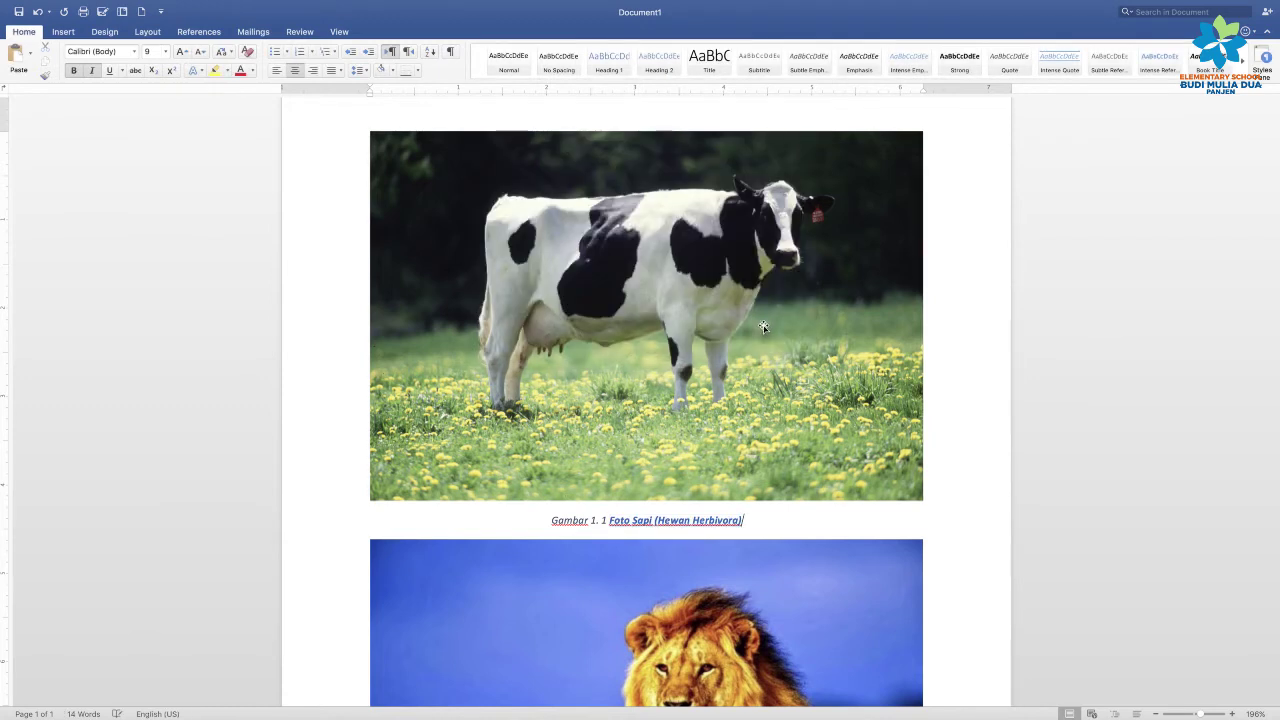
{"action": "scroll", "coordinate": [763, 327], "scroll_direction": "down", "scroll_amount": 2}
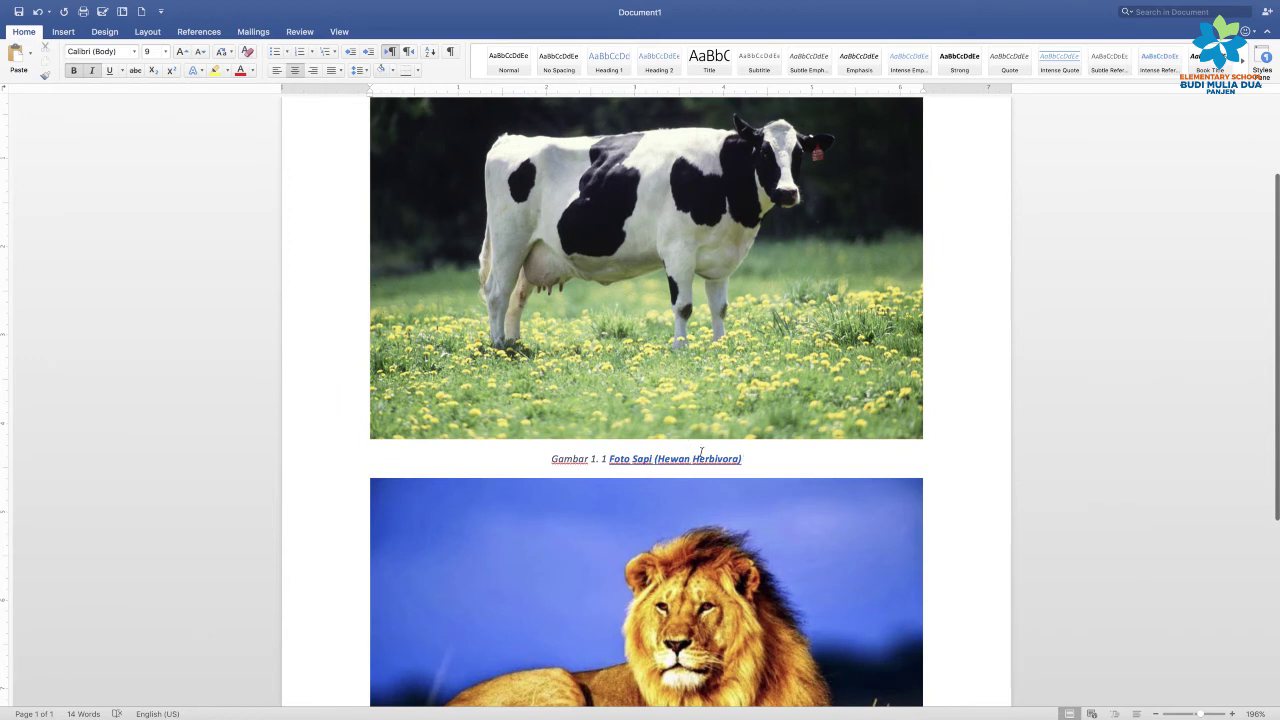
{"action": "scroll", "coordinate": [711, 461], "scroll_direction": "down", "scroll_amount": 1}
{"action": "scroll", "coordinate": [757, 441], "scroll_direction": "down", "scroll_amount": 3}
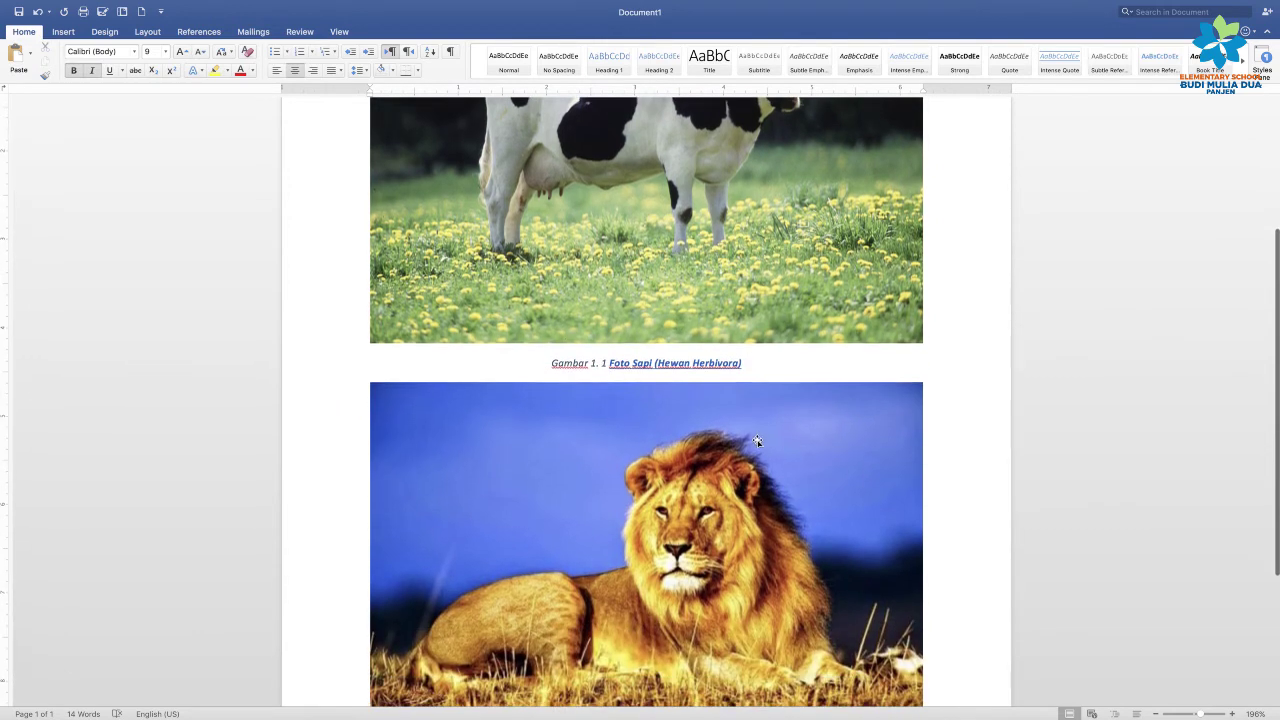
{"action": "scroll", "coordinate": [758, 500], "scroll_direction": "down", "scroll_amount": 3}
{"action": "scroll", "coordinate": [759, 560], "scroll_direction": "down", "scroll_amount": 2}
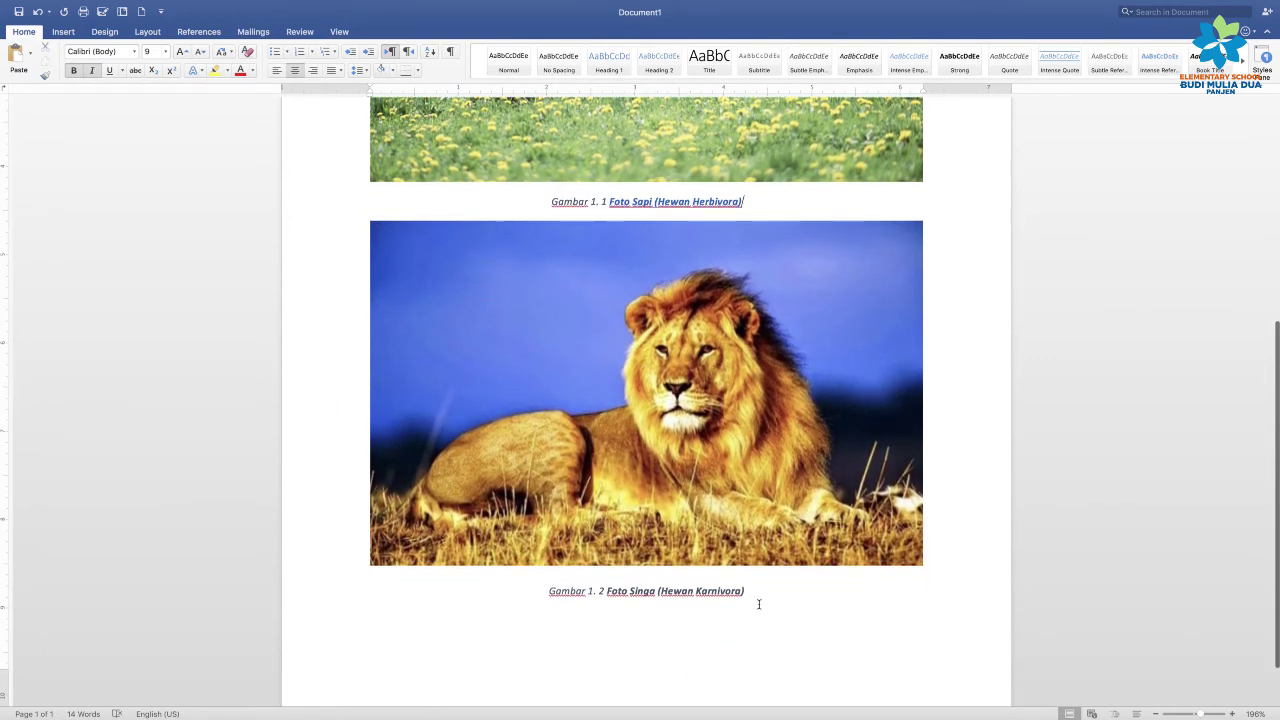
Step: Copy the karnivora.jpg tab's address in Safari and switch back to Word
{"action": "mouse_move", "coordinate": [568, 716]}
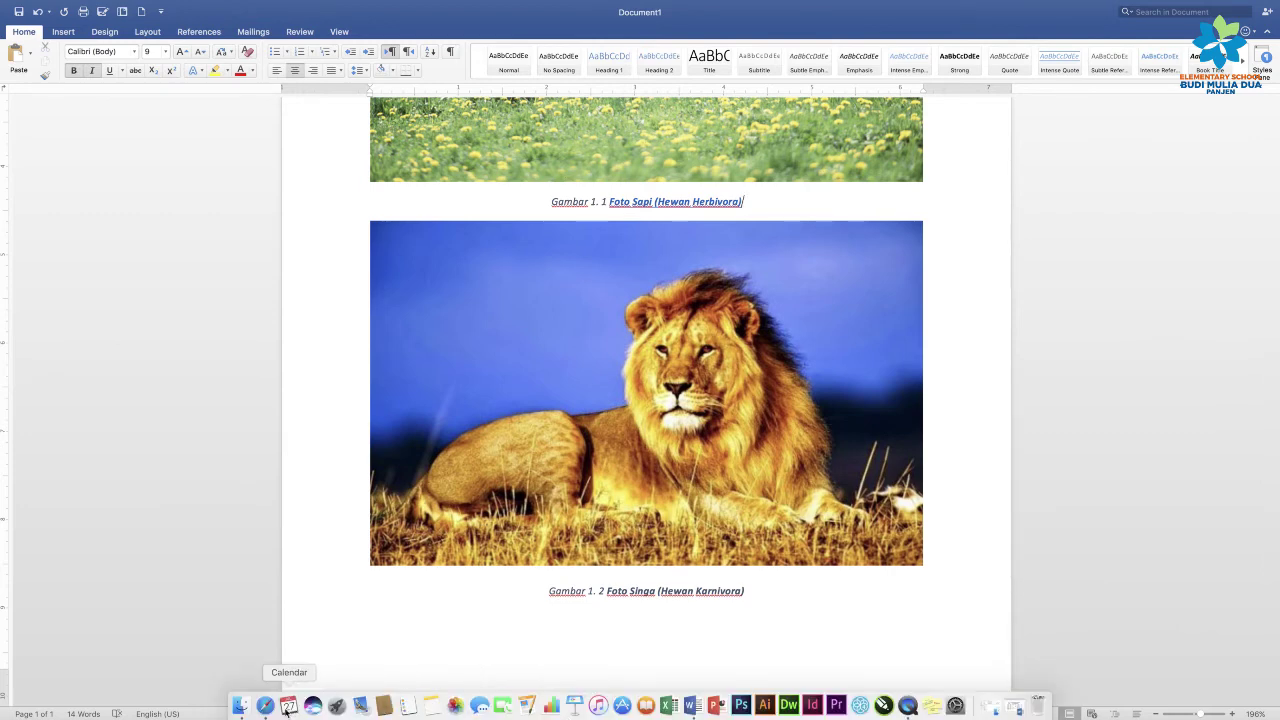
{"action": "left_click", "coordinate": [266, 707]}
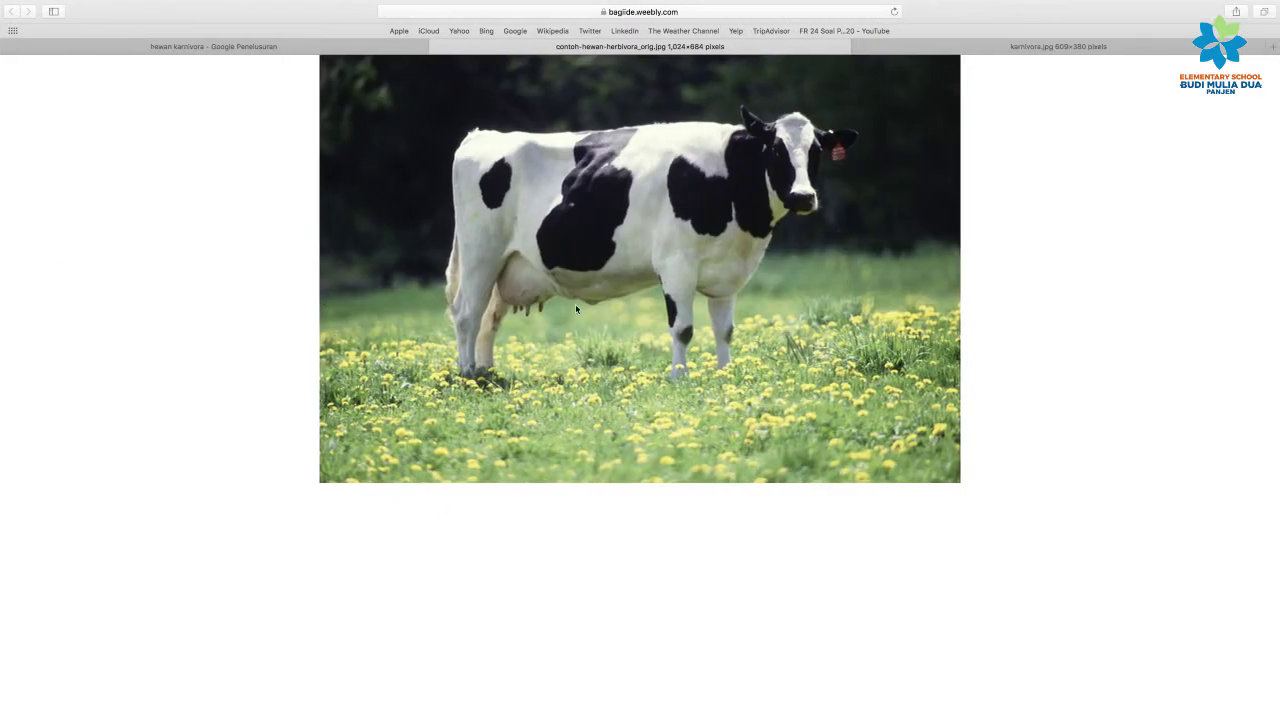
{"action": "left_click", "coordinate": [980, 44]}
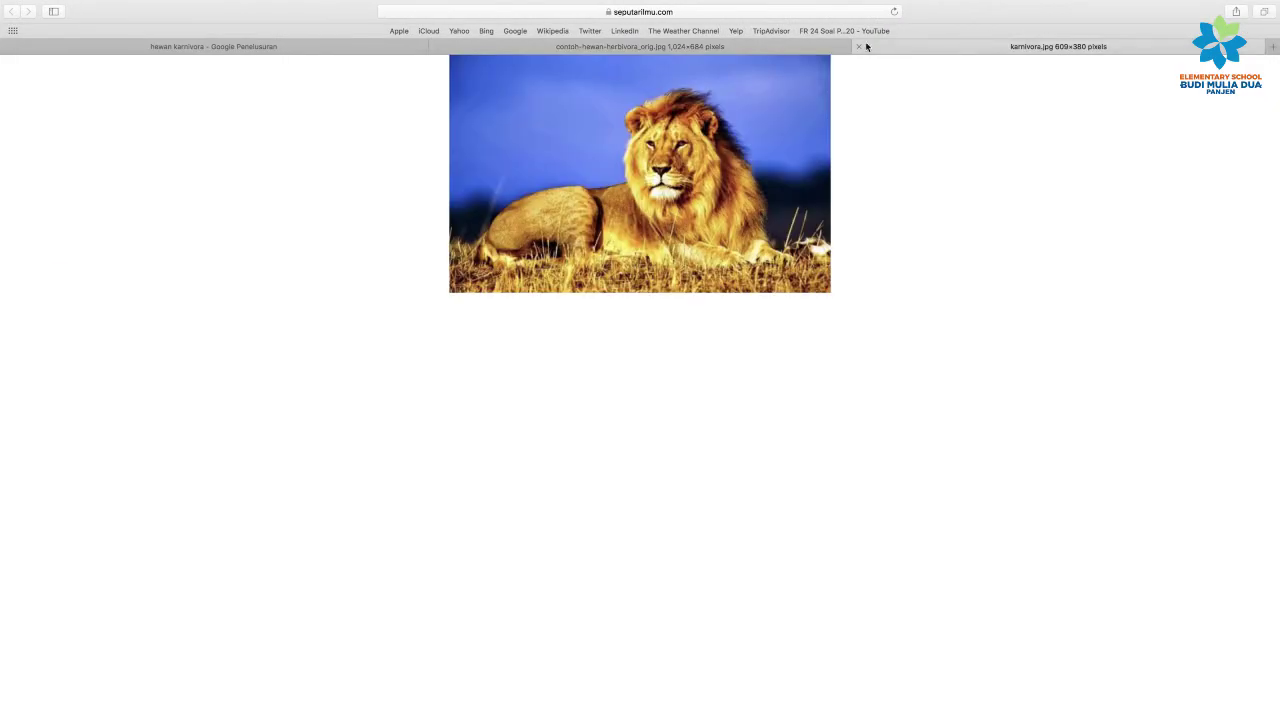
{"action": "left_click", "coordinate": [709, 16]}
{"action": "right_click", "coordinate": [618, 12]}
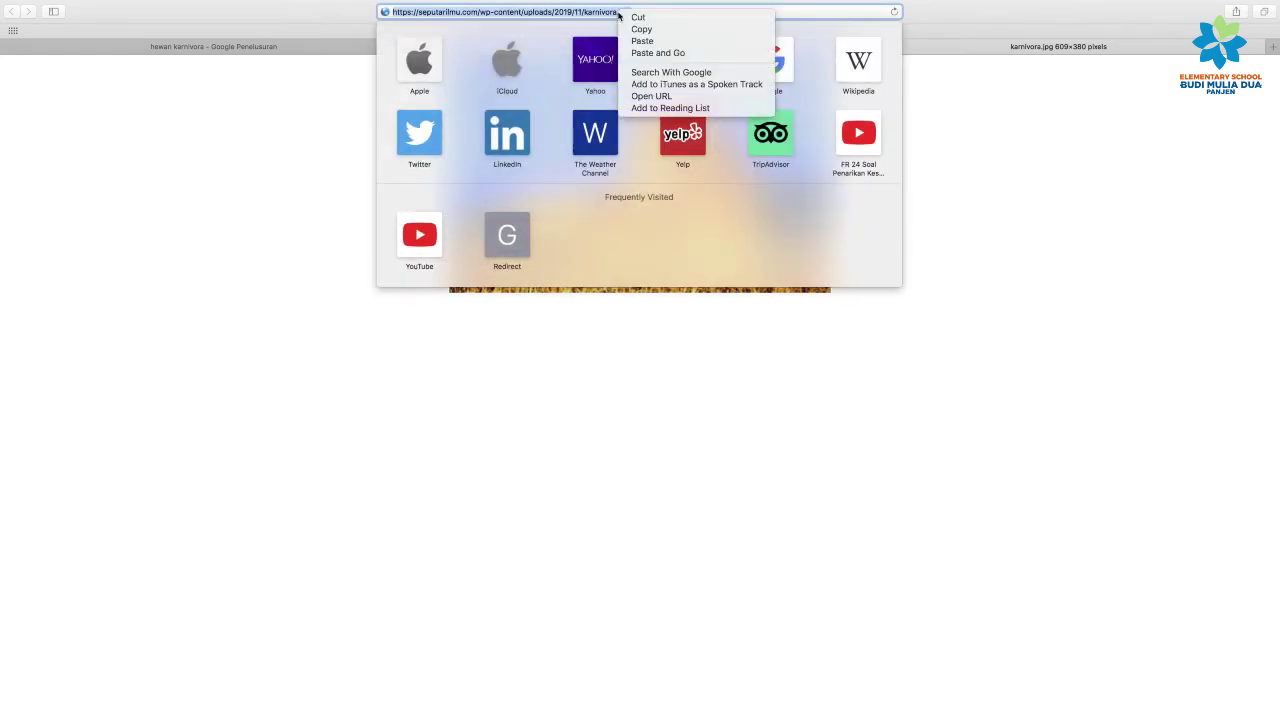
{"action": "left_click", "coordinate": [632, 28]}
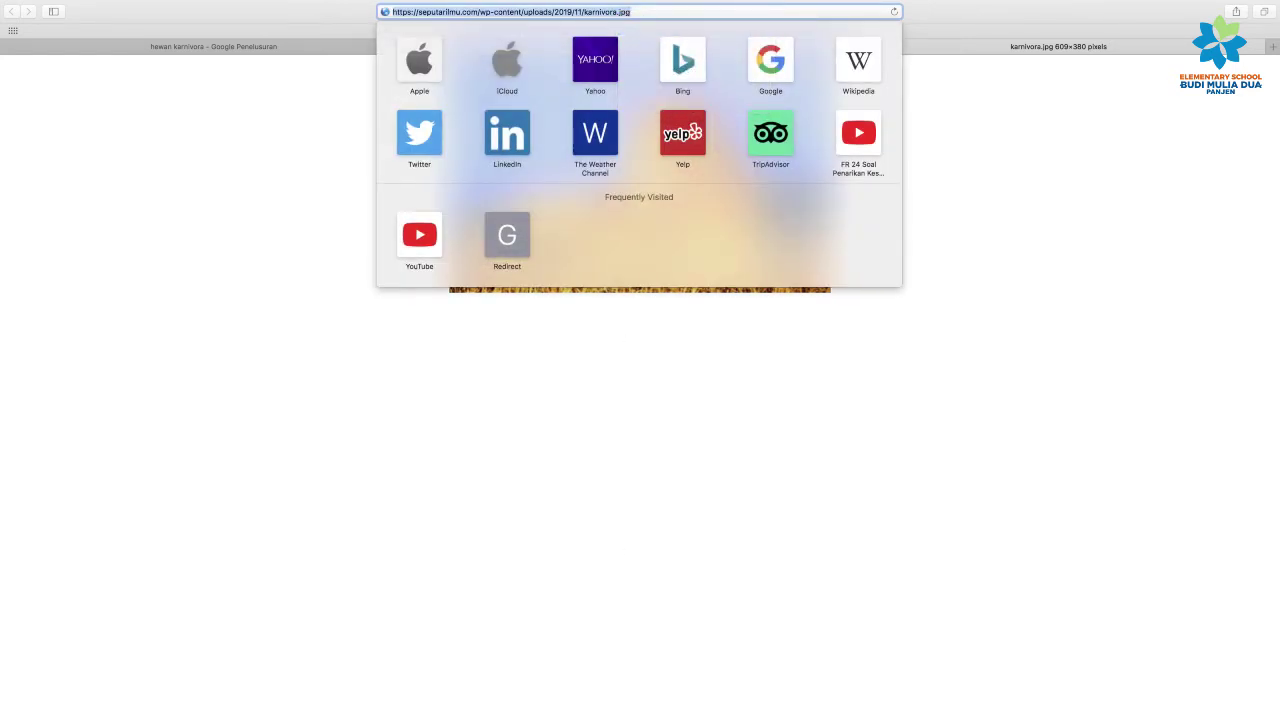
{"action": "mouse_move", "coordinate": [646, 705]}
{"action": "left_click", "coordinate": [687, 705]}
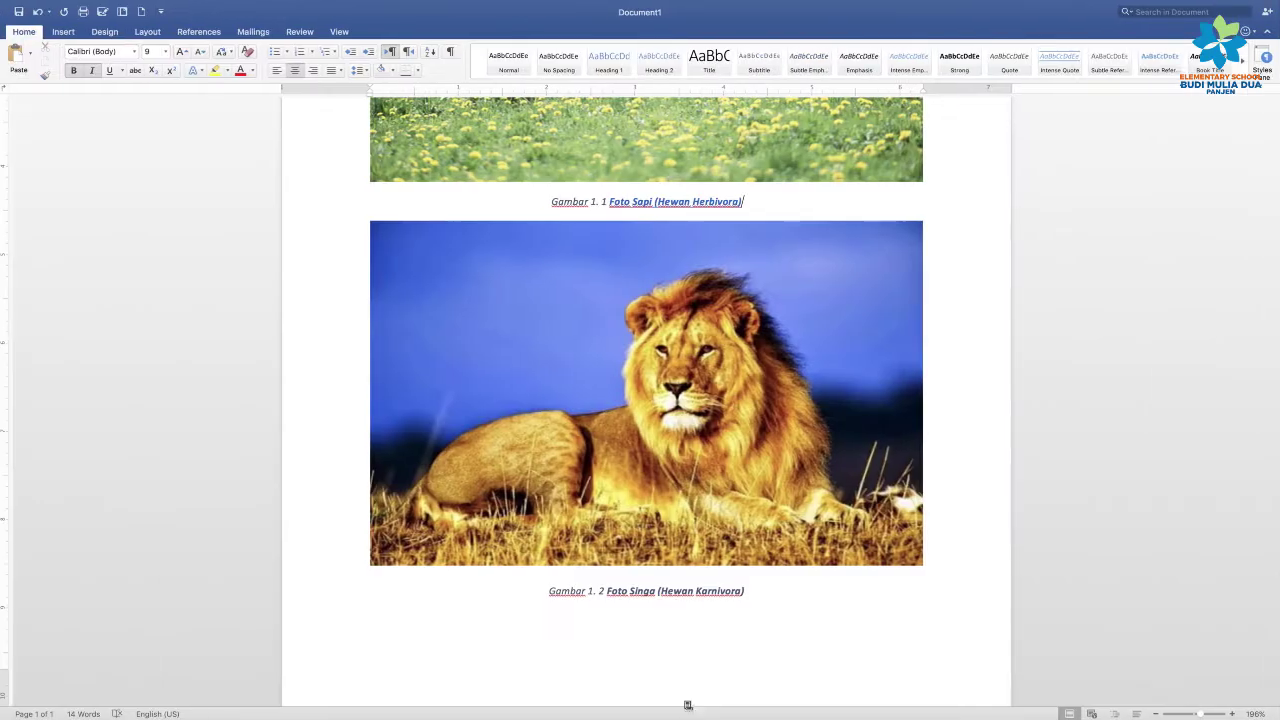
Step: Hyperlink 'Foto Singa (Hewan Karnivora)' to the pasted karnivora.jpg address
{"action": "left_click_drag", "start_coordinate": [747, 591], "coordinate": [616, 591]}
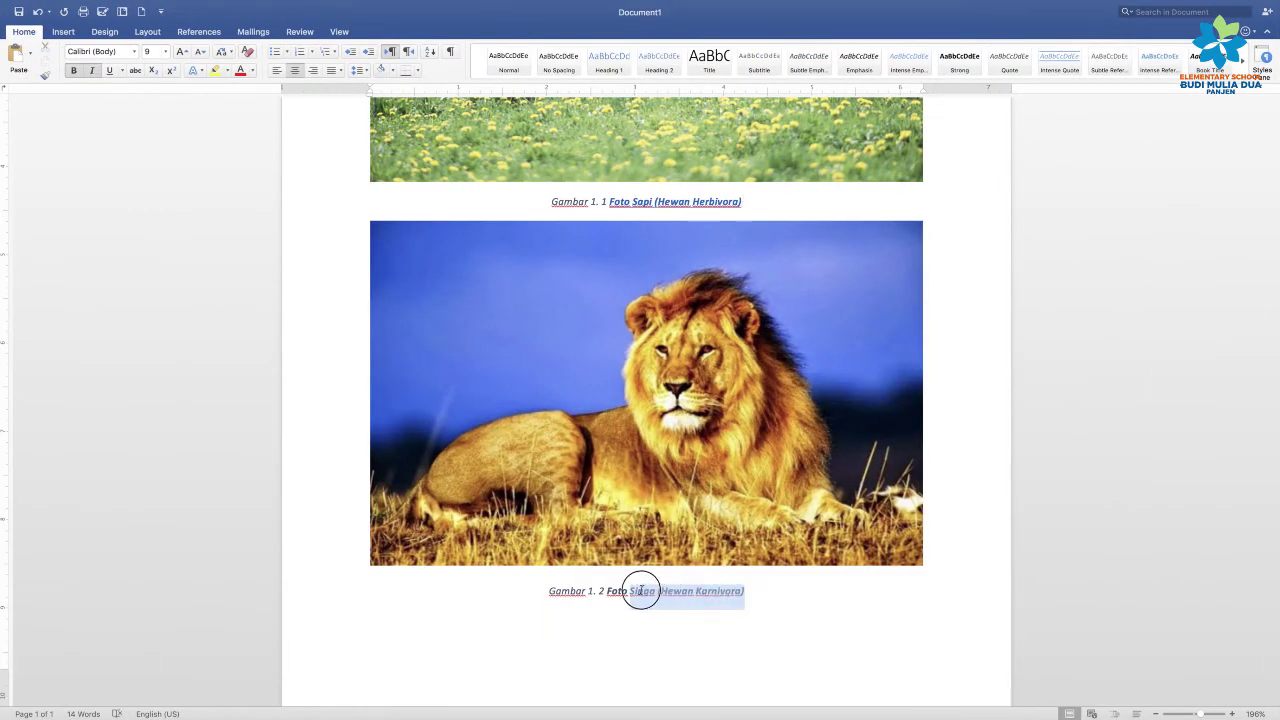
{"action": "right_click", "coordinate": [711, 594]}
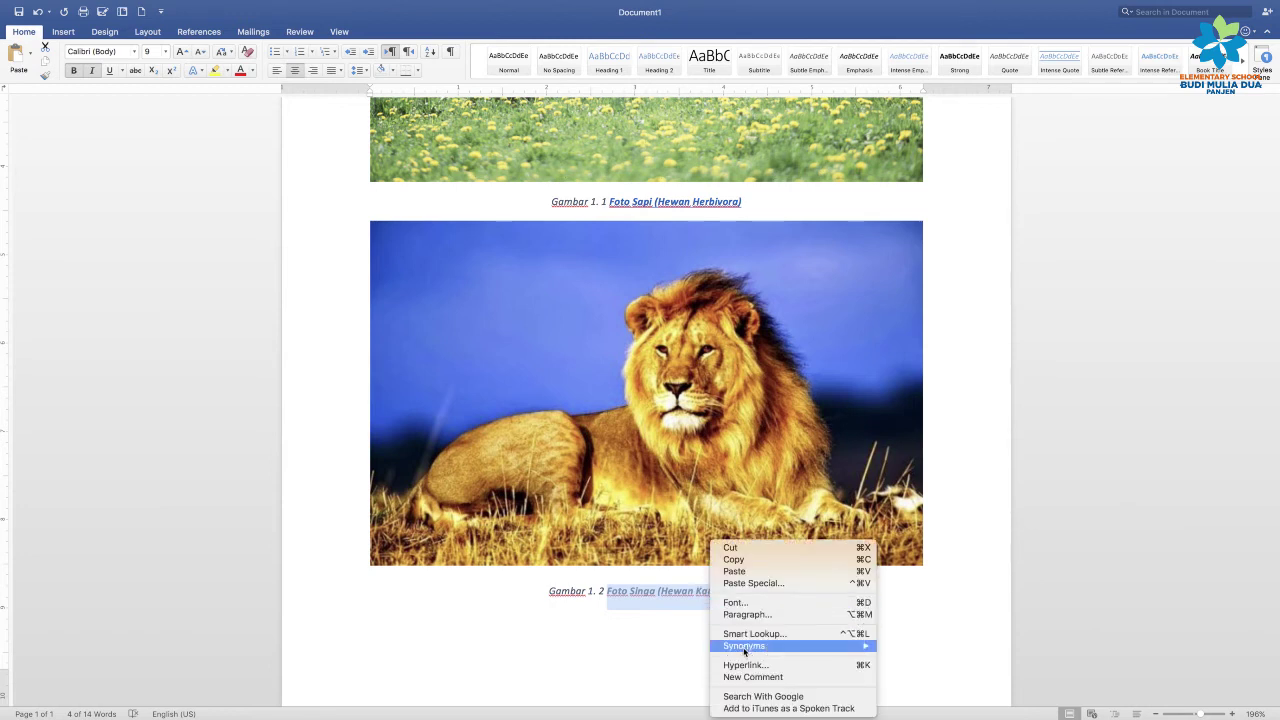
{"action": "left_click", "coordinate": [745, 664]}
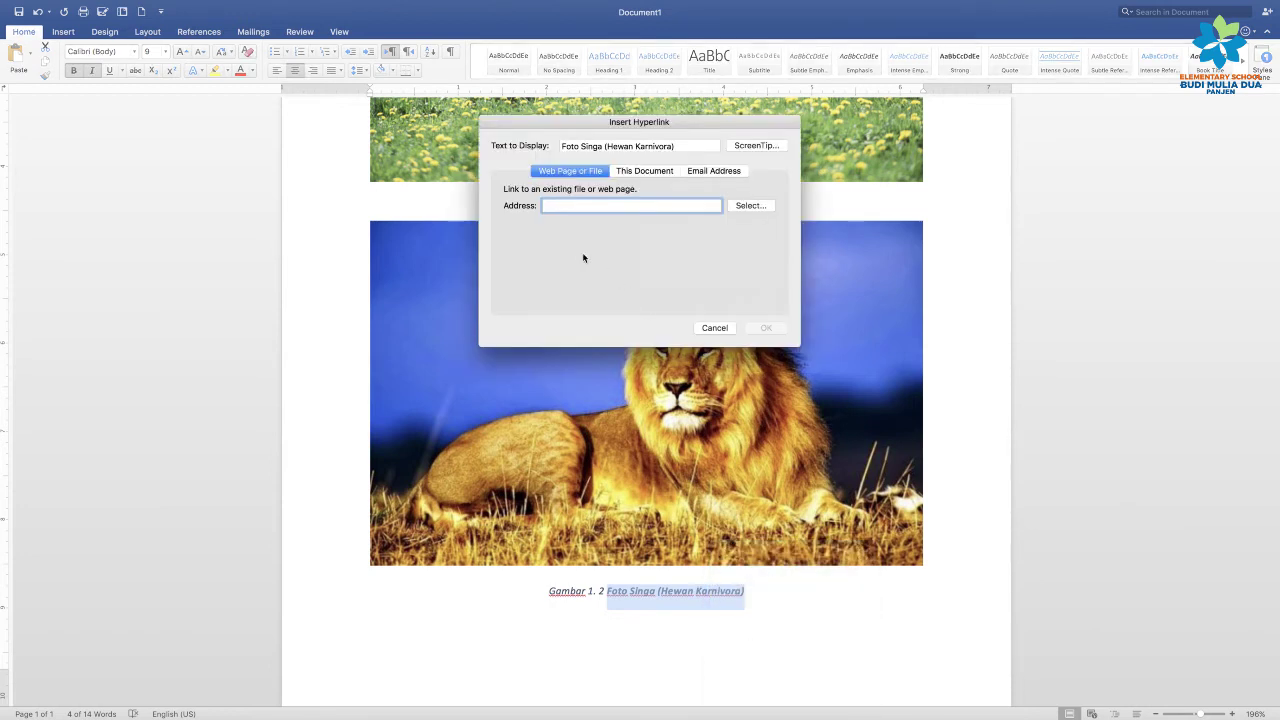
{"action": "right_click", "coordinate": [561, 205]}
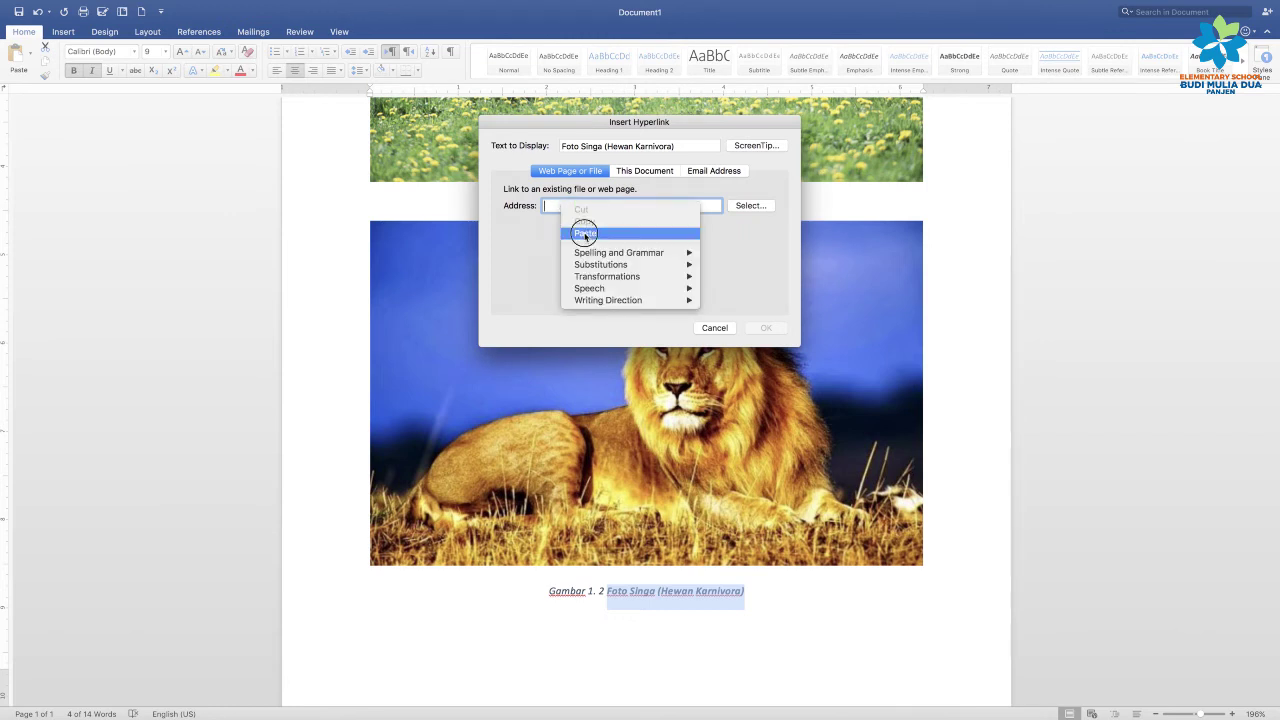
{"action": "left_click", "coordinate": [585, 233]}
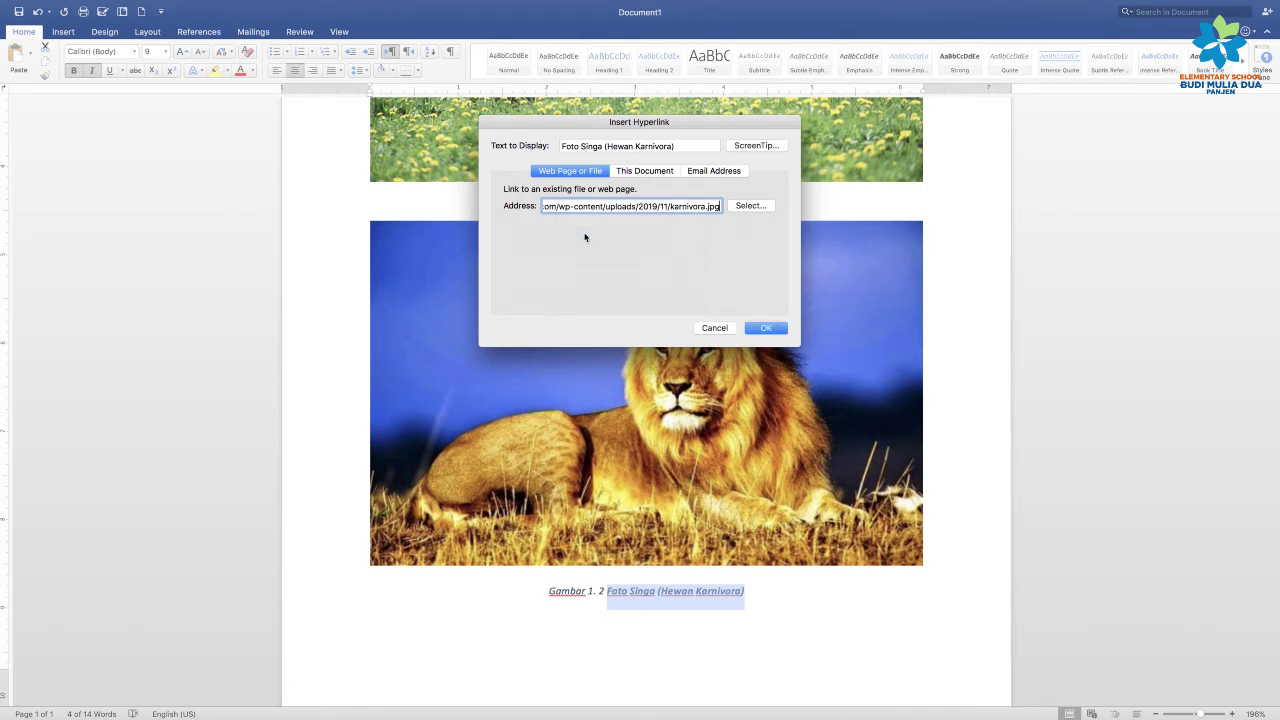
{"action": "left_click", "coordinate": [766, 329]}
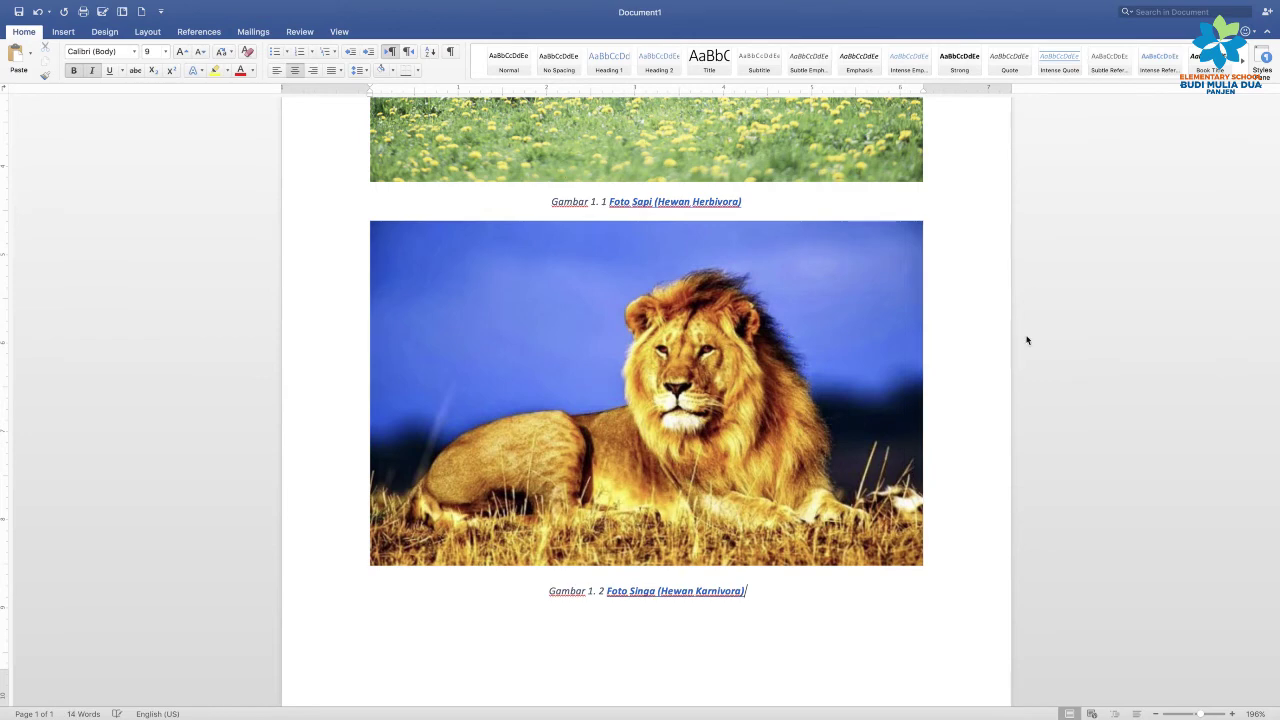
{"action": "scroll", "coordinate": [1026, 340], "scroll_direction": "up", "scroll_amount": 1}
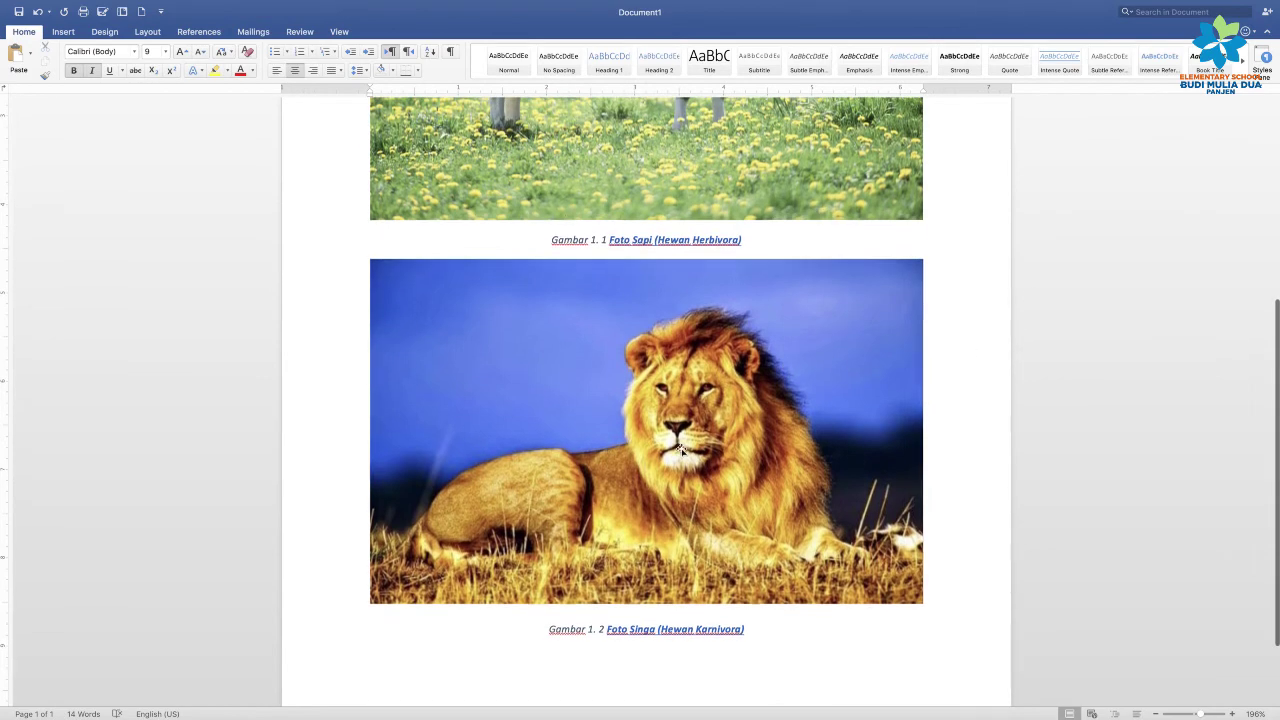
{"action": "scroll", "coordinate": [968, 413], "scroll_direction": "up", "scroll_amount": 5}
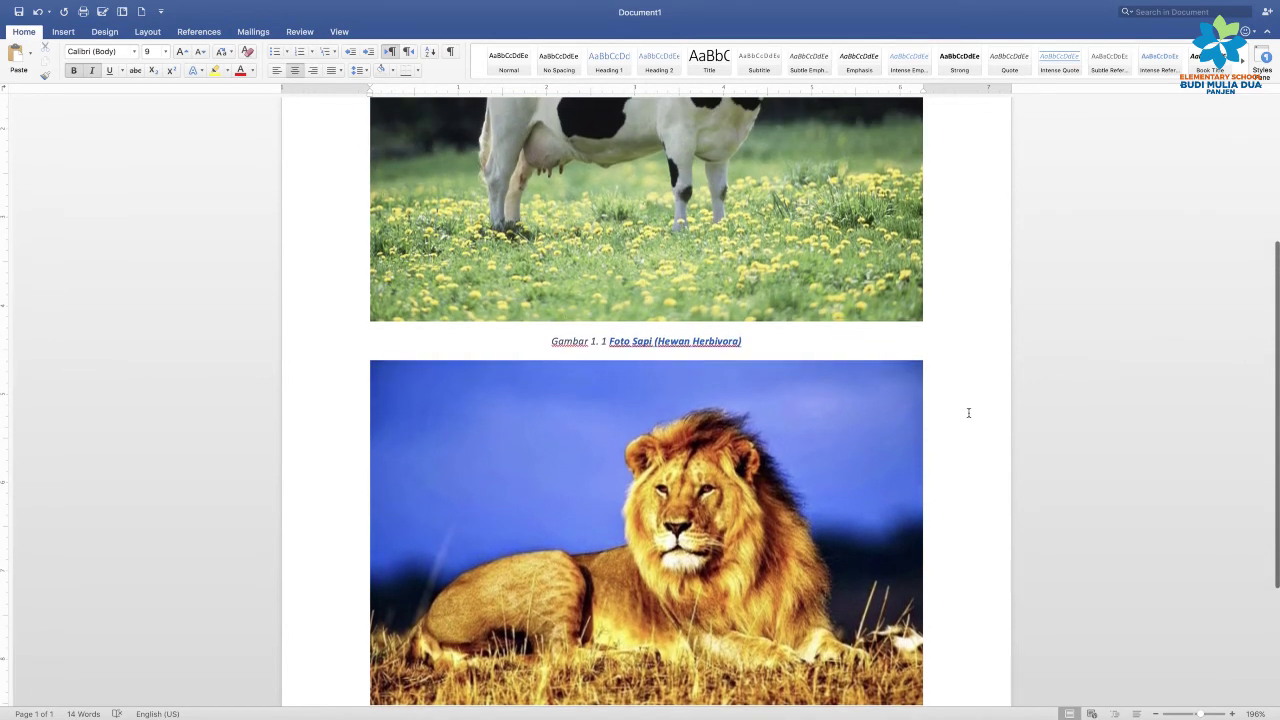
{"action": "scroll", "coordinate": [967, 411], "scroll_direction": "up", "scroll_amount": 3}
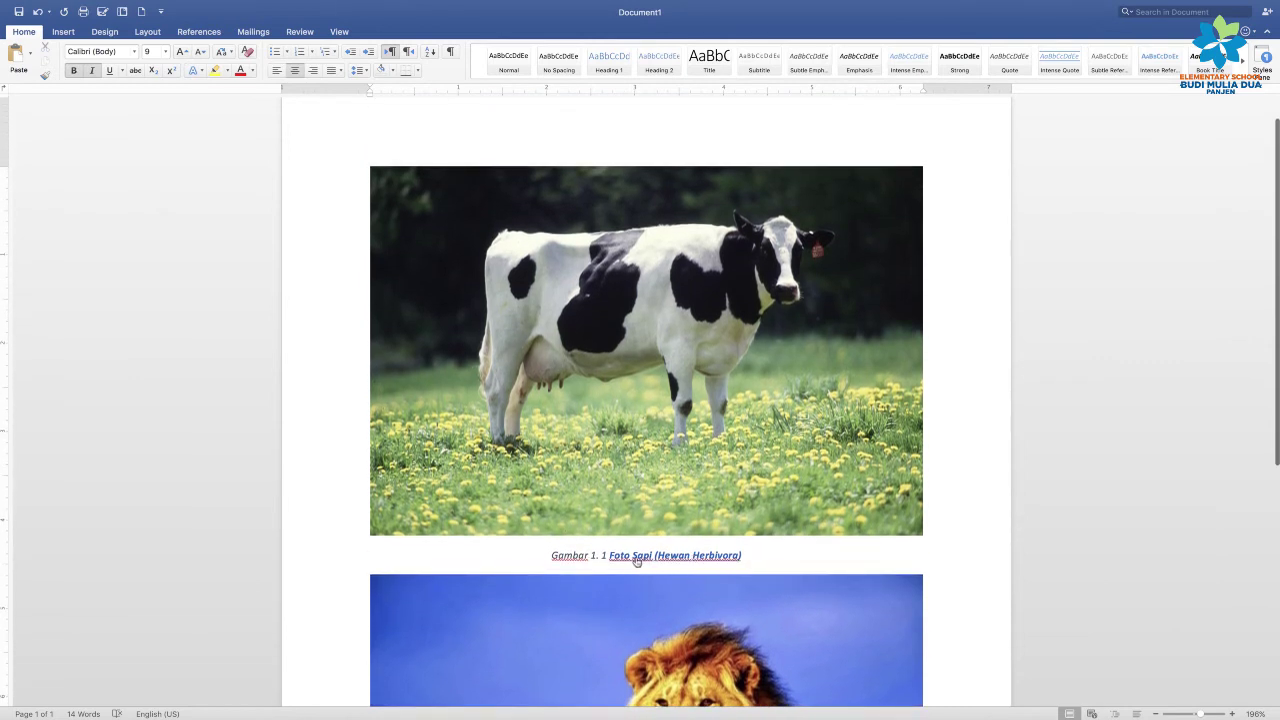
{"action": "mouse_move", "coordinate": [636, 561]}
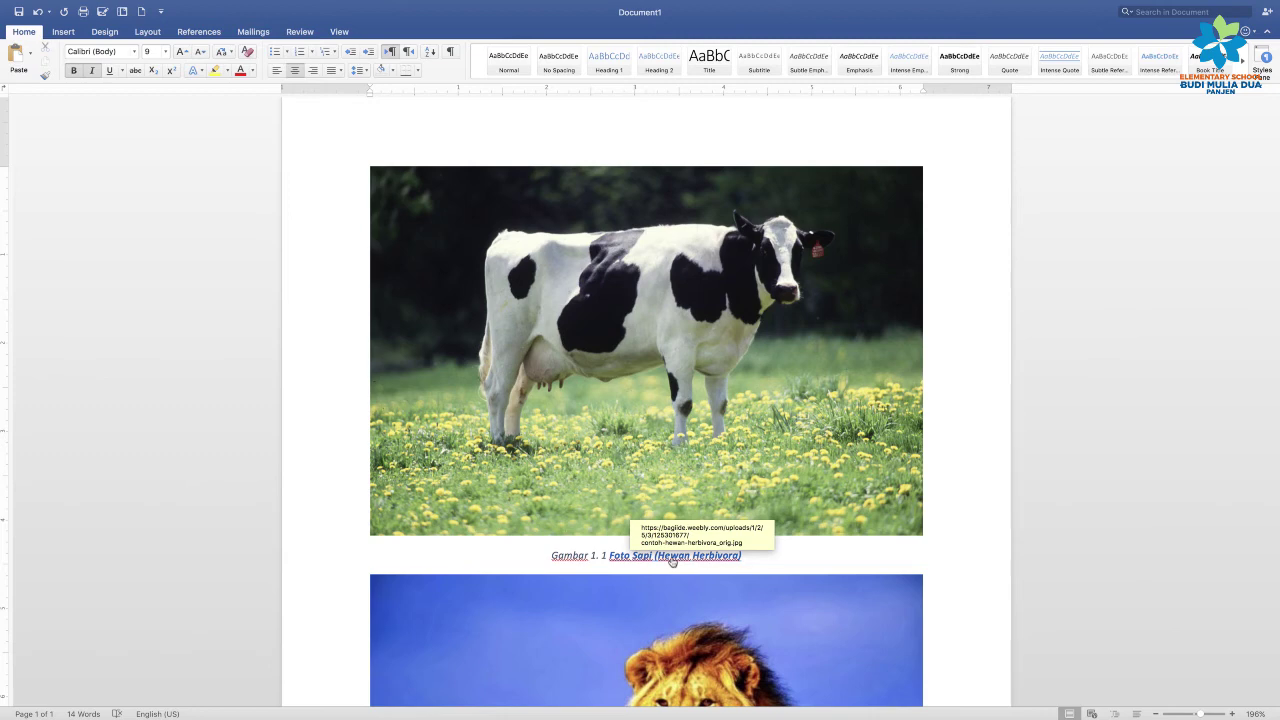
{"action": "scroll", "coordinate": [678, 562], "scroll_direction": "down", "scroll_amount": 1}
{"action": "scroll", "coordinate": [675, 575], "scroll_direction": "down", "scroll_amount": 3}
{"action": "scroll", "coordinate": [668, 590], "scroll_direction": "down", "scroll_amount": 5}
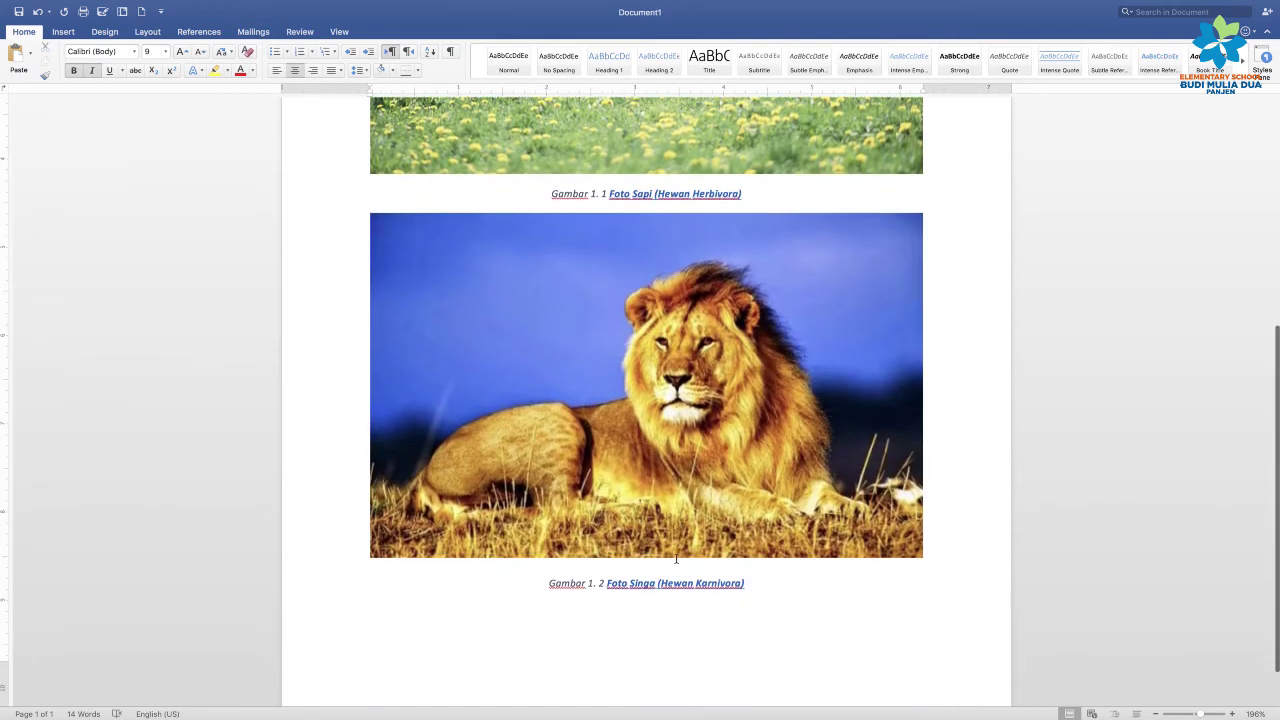
{"action": "scroll", "coordinate": [699, 219], "scroll_direction": "up", "scroll_amount": 4}
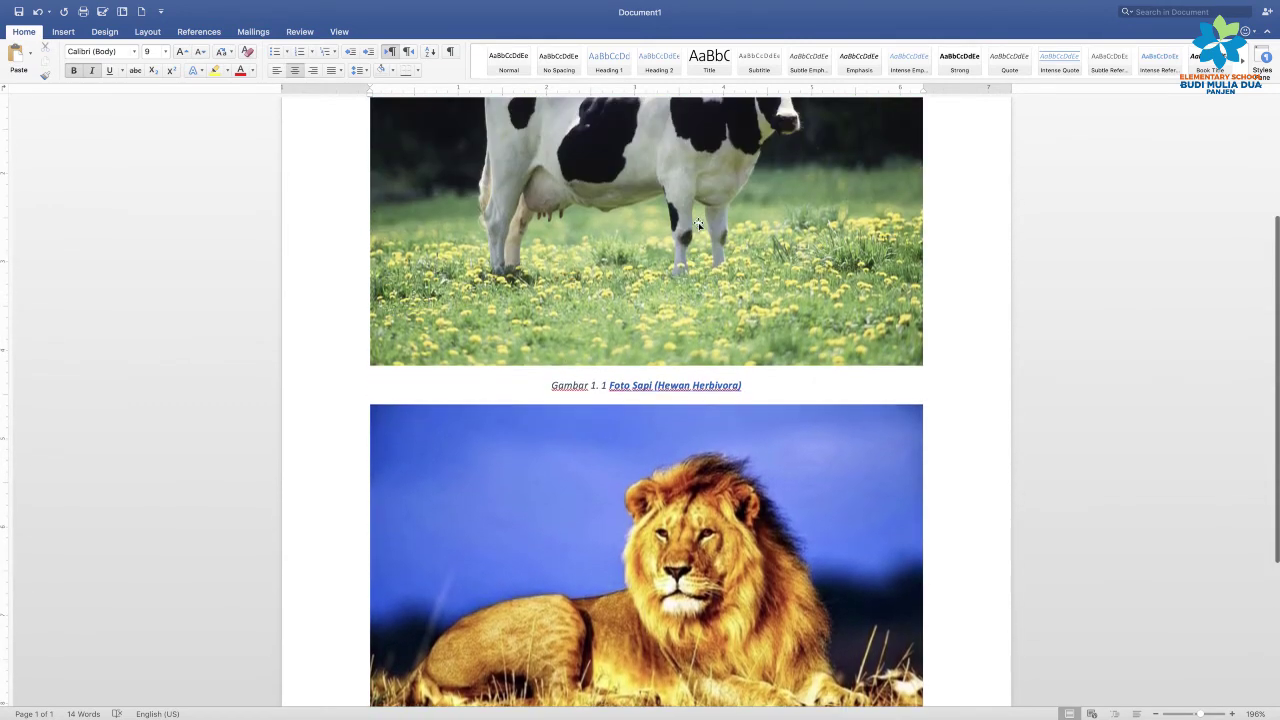
{"action": "scroll", "coordinate": [699, 222], "scroll_direction": "up", "scroll_amount": 1}
{"action": "scroll", "coordinate": [698, 227], "scroll_direction": "up", "scroll_amount": 1}
{"action": "scroll", "coordinate": [684, 485], "scroll_direction": "up", "scroll_amount": 1}
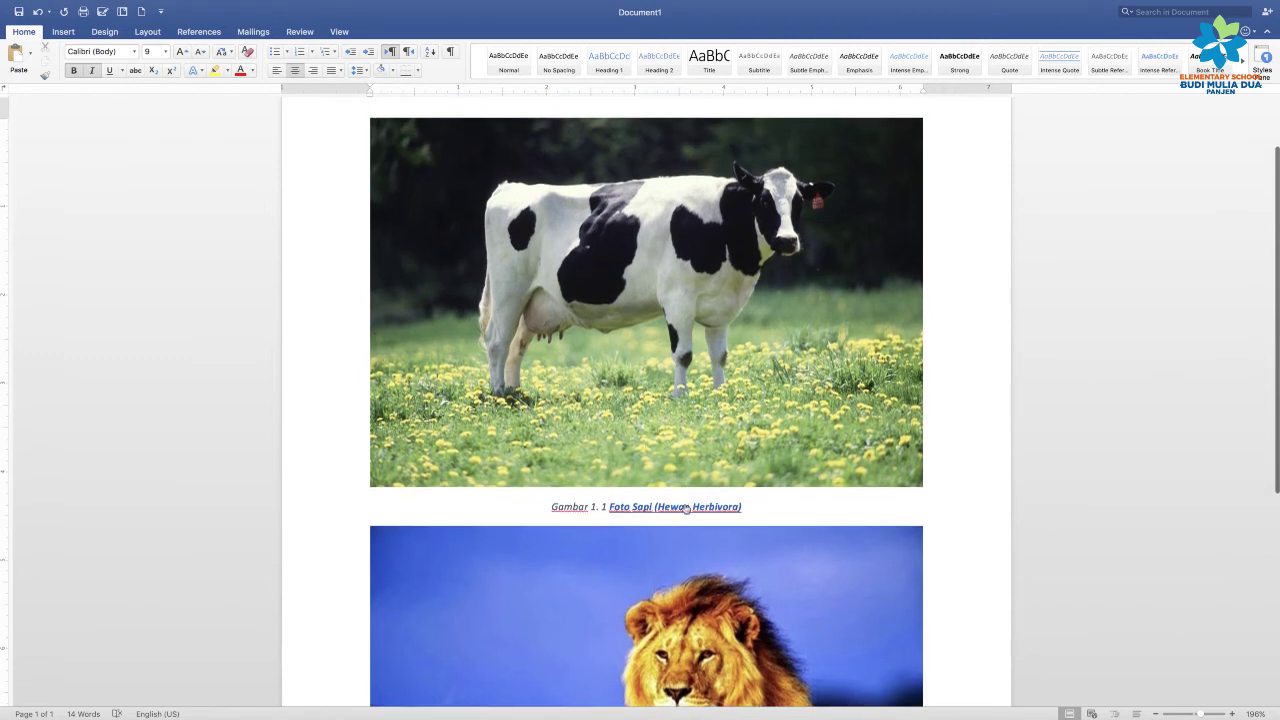
{"action": "left_click", "coordinate": [684, 509]}
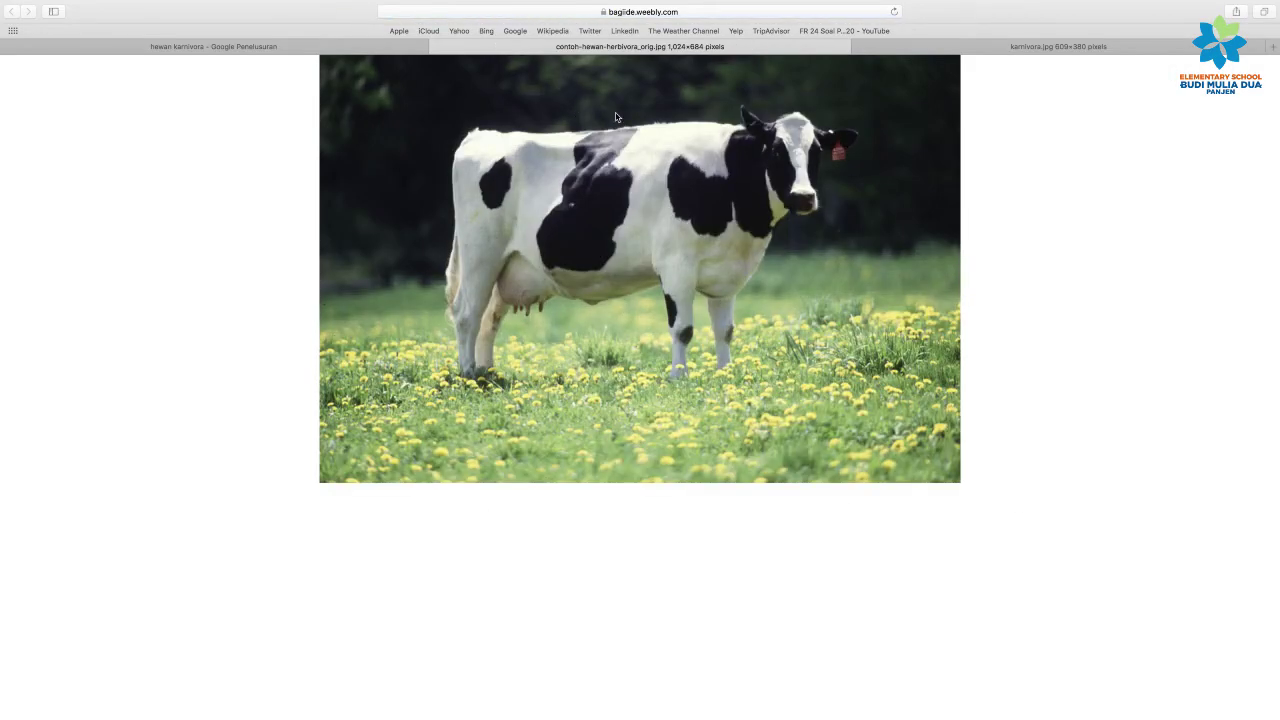
Step: Close the cow and lion image tabs and the Safari window
{"action": "left_click", "coordinate": [436, 48]}
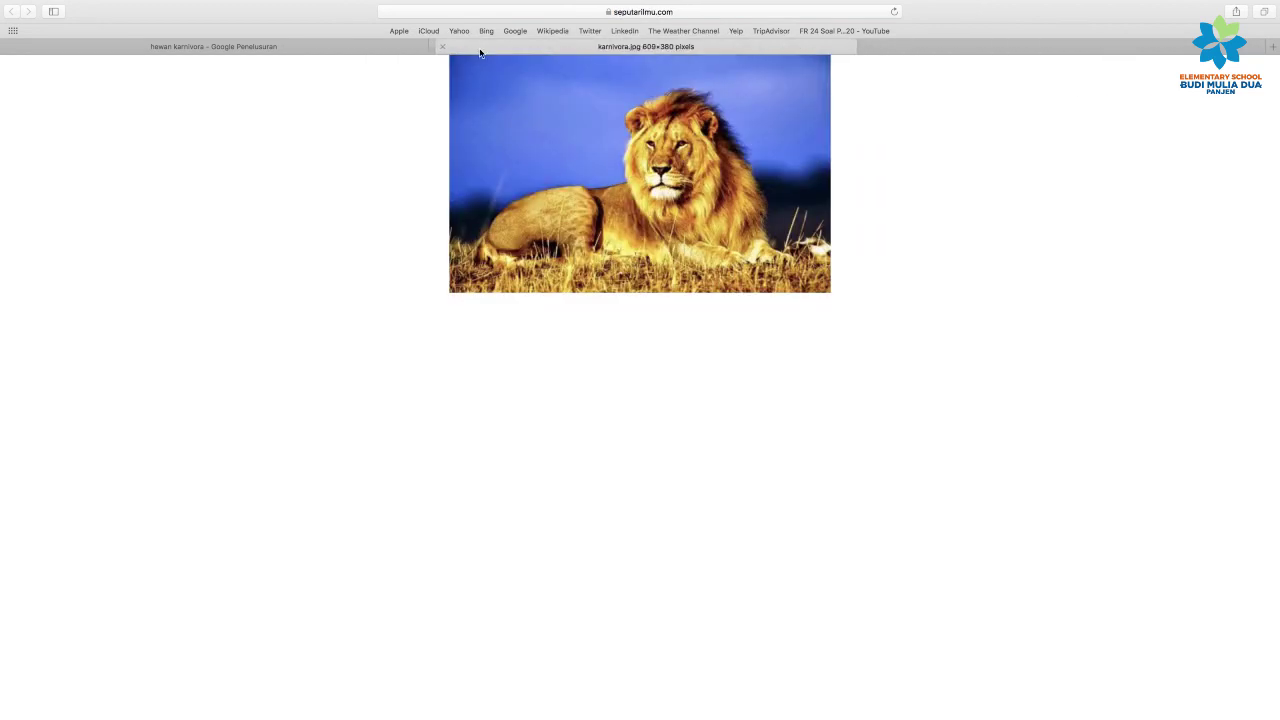
{"action": "left_click", "coordinate": [433, 47]}
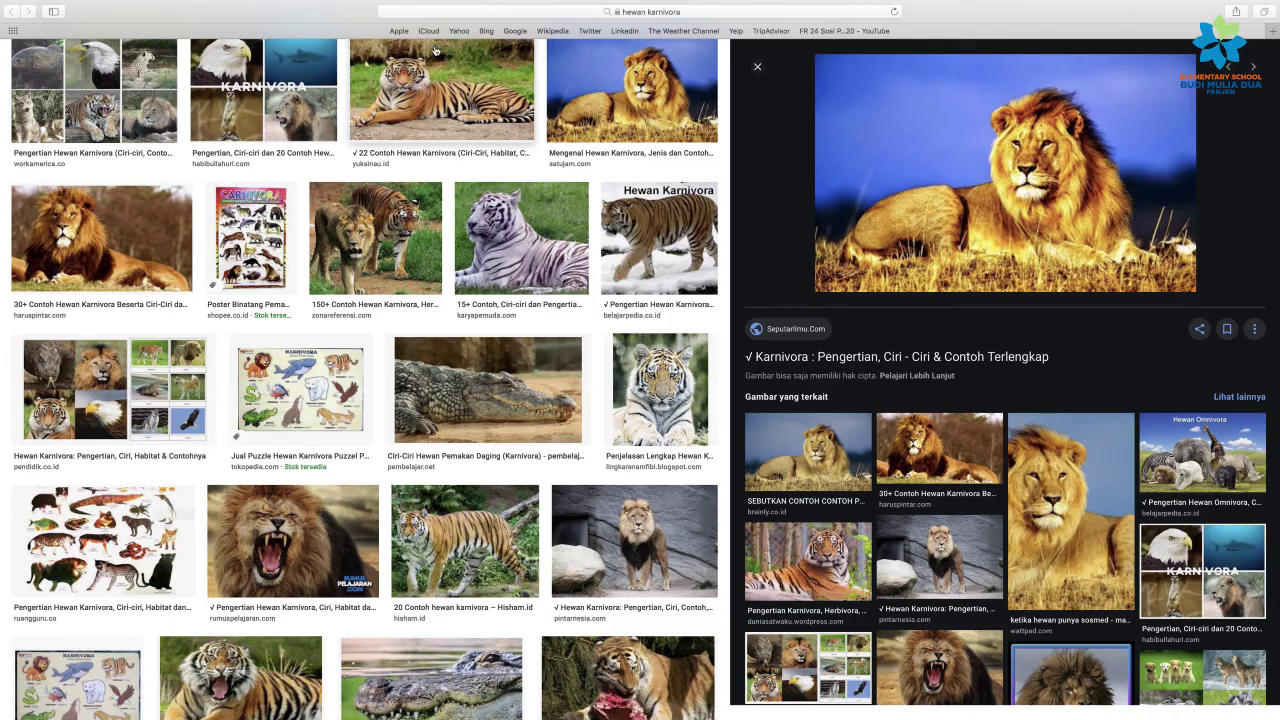
{"action": "left_click", "coordinate": [11, 26]}
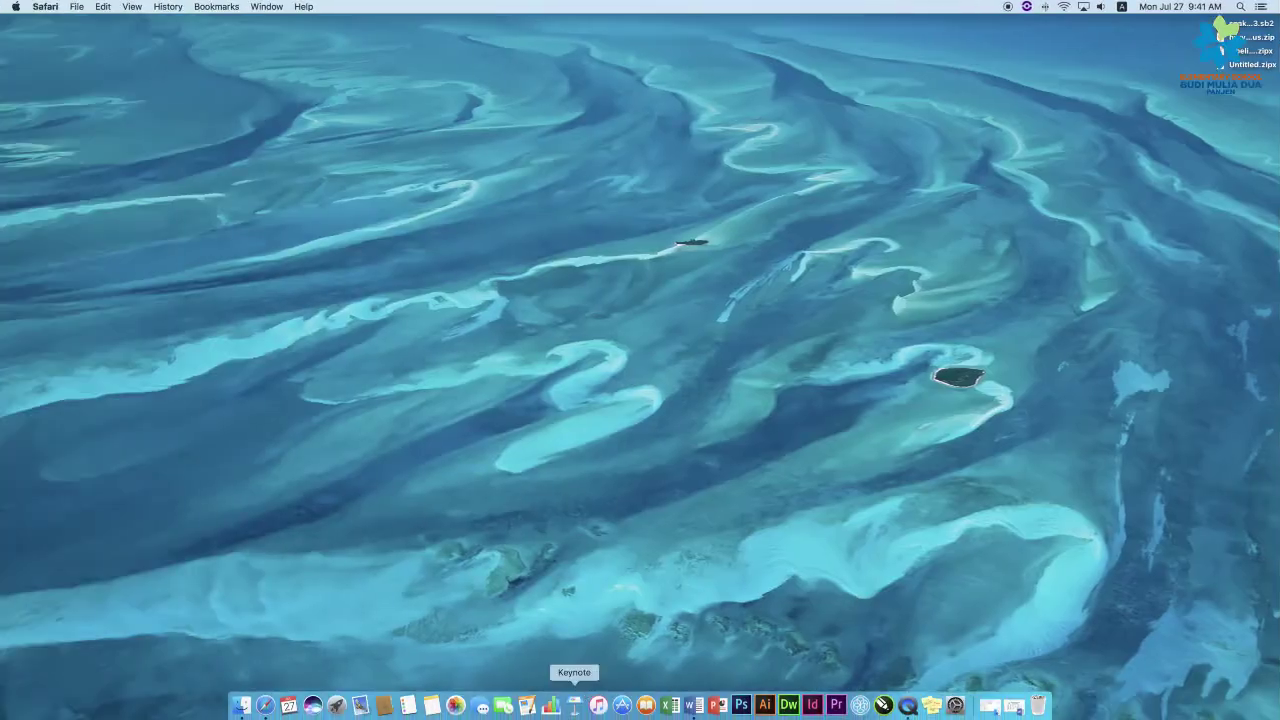
Step: Bring Word's Document1 to the front, leaving the lesson plan minimized
{"action": "left_click", "coordinate": [1007, 711]}
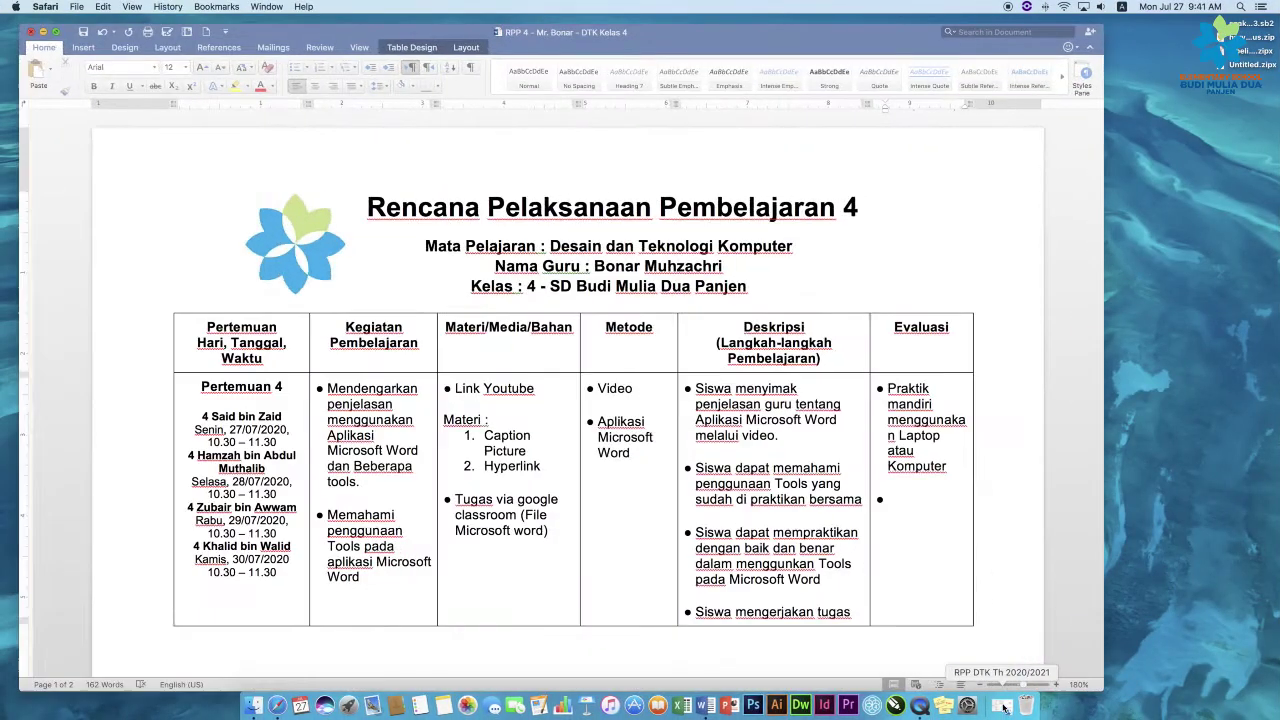
{"action": "left_click", "coordinate": [42, 32]}
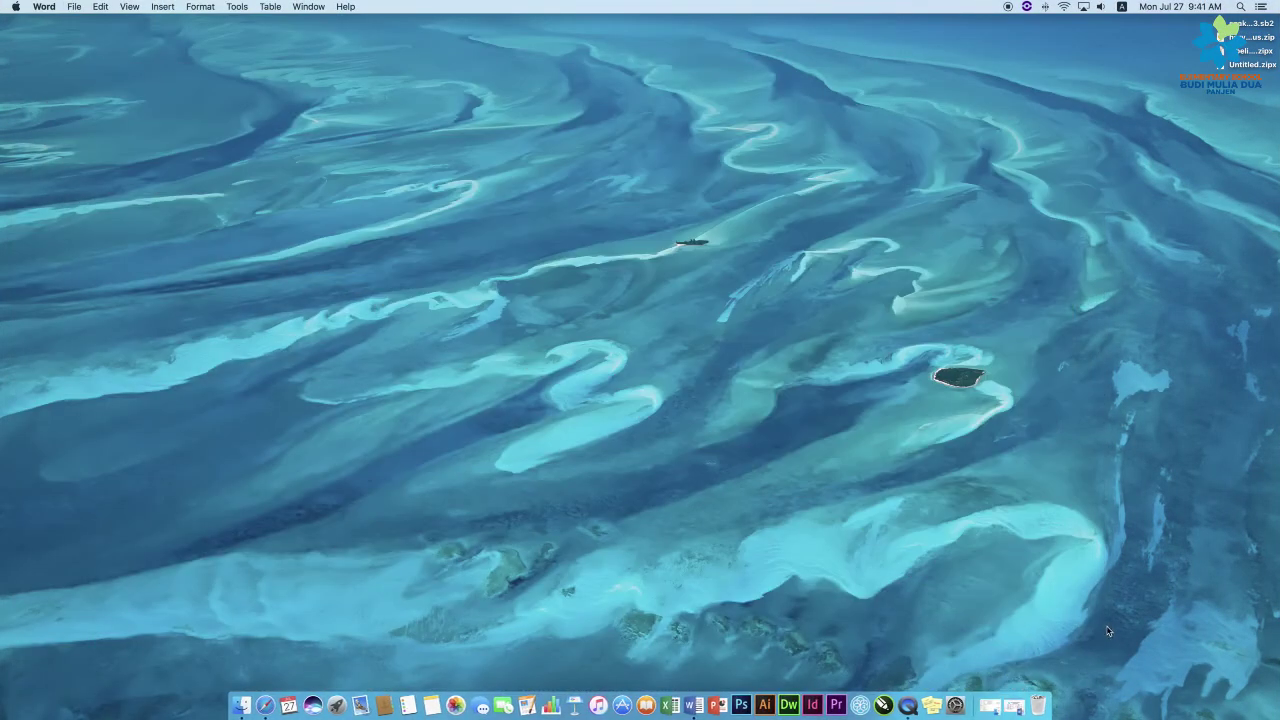
{"action": "left_click", "coordinate": [1013, 707]}
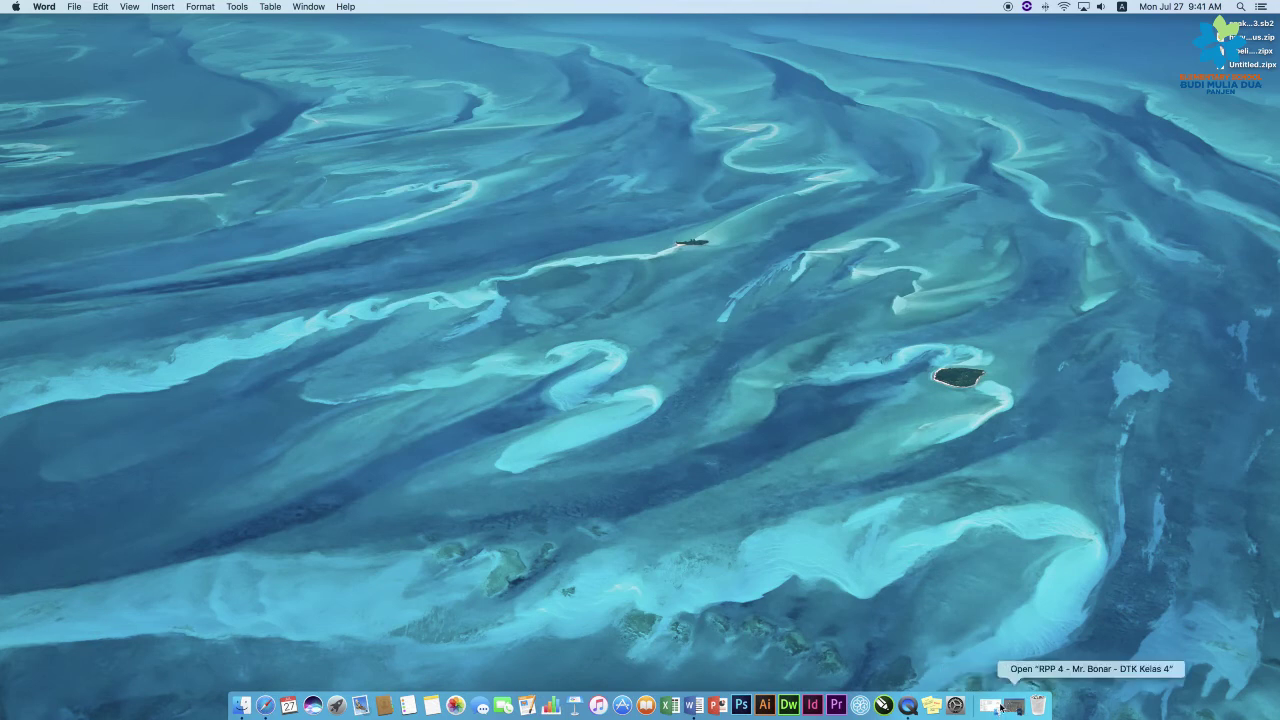
{"action": "right_click", "coordinate": [692, 707]}
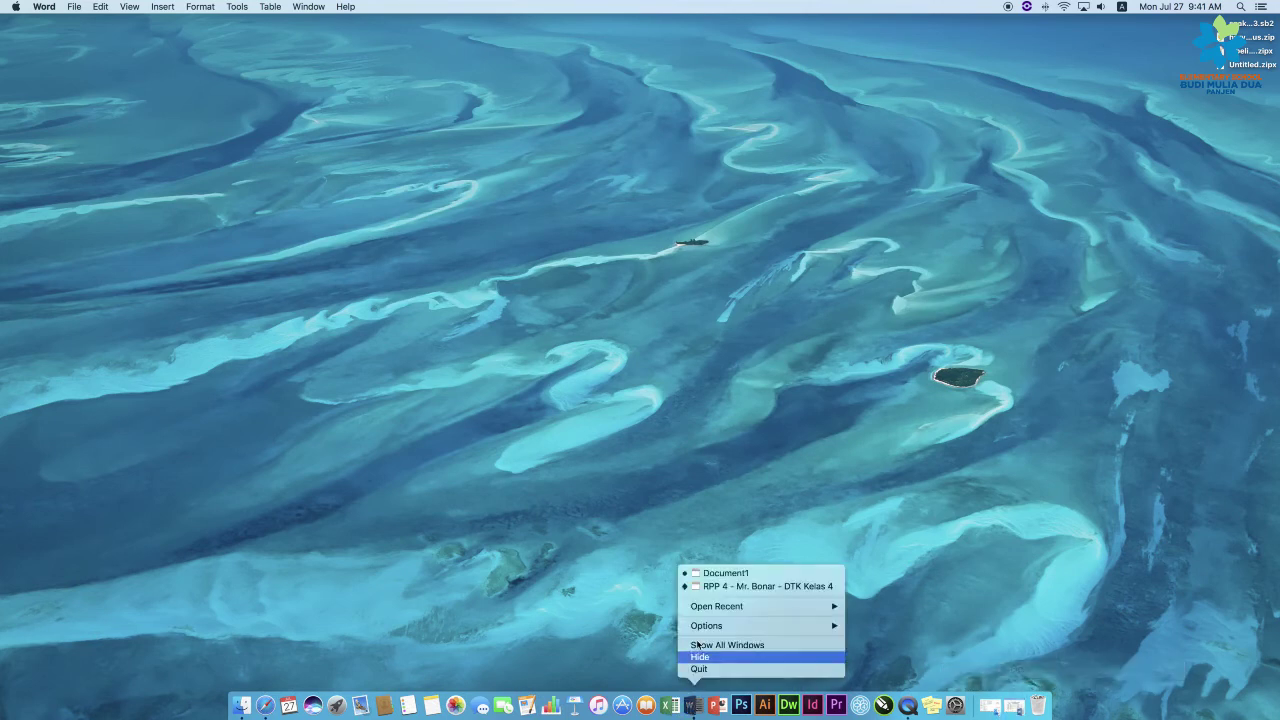
{"action": "left_click", "coordinate": [718, 574]}
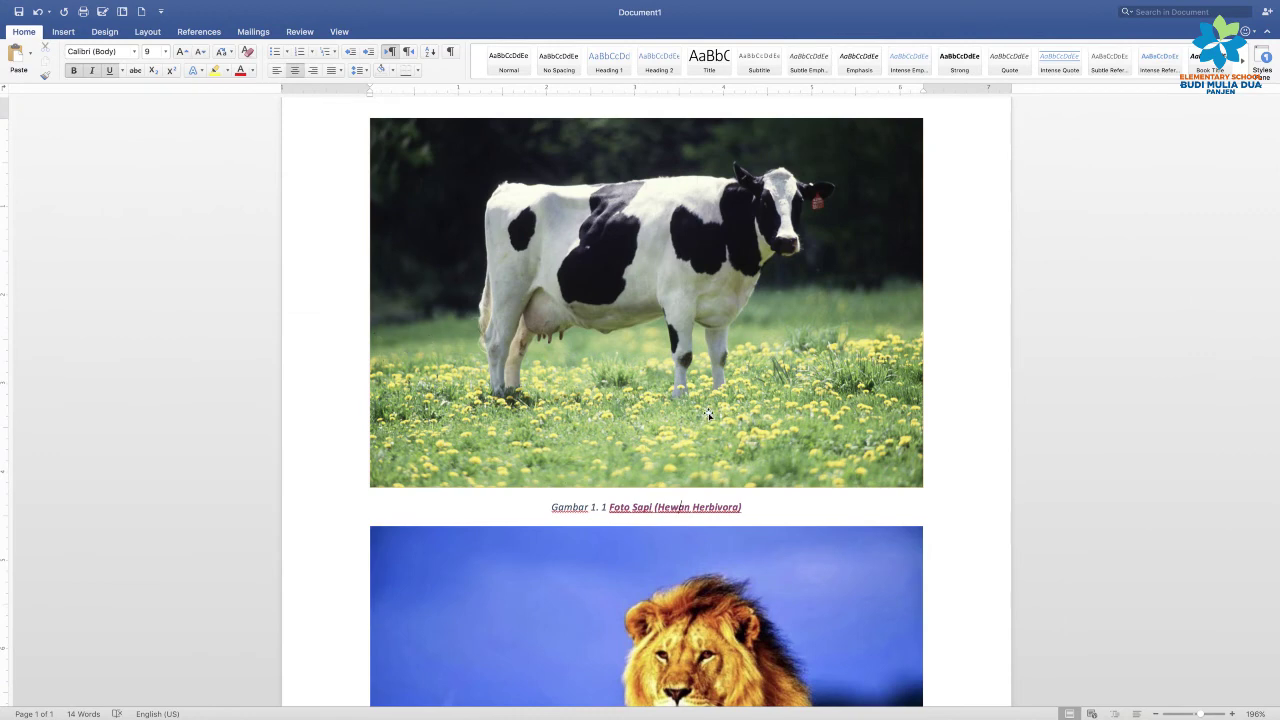
{"action": "left_click", "coordinate": [971, 486]}
{"action": "scroll", "coordinate": [771, 491], "scroll_direction": "down", "scroll_amount": 5}
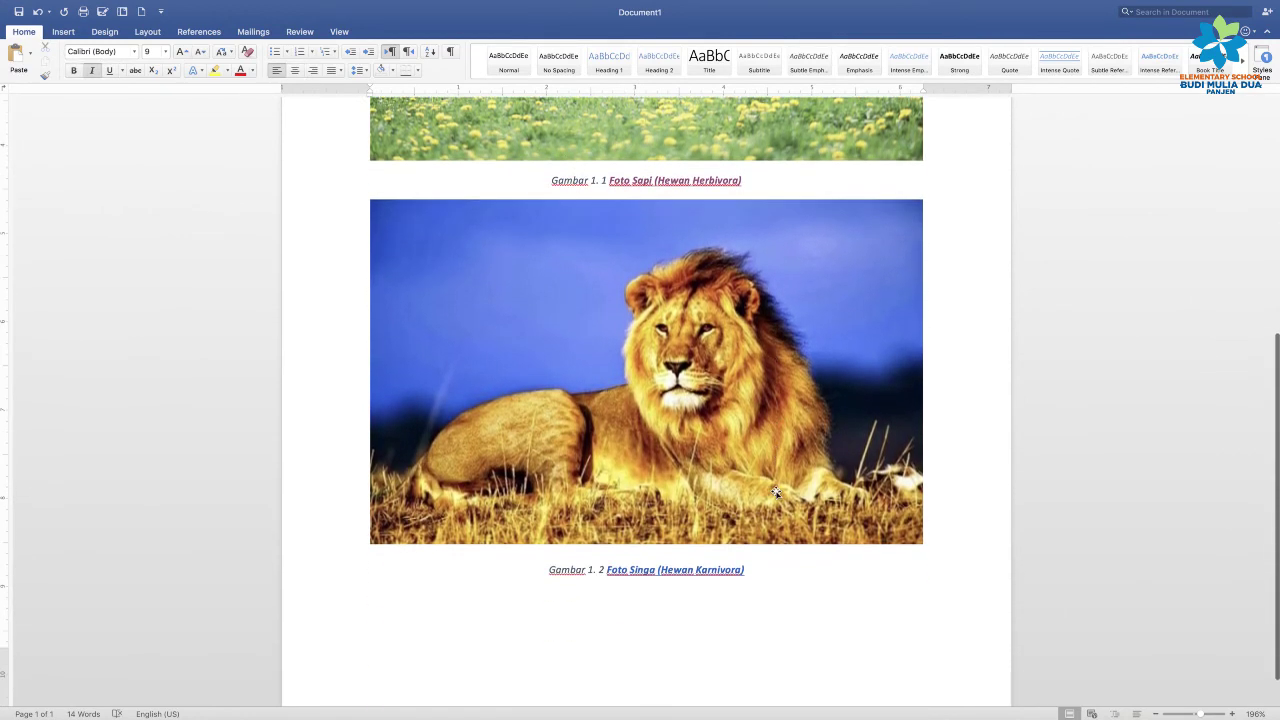
Step: Verify in Safari that the lion caption link opens karnivora.jpg, then return to Document1 in Word
{"action": "left_click", "coordinate": [661, 572]}
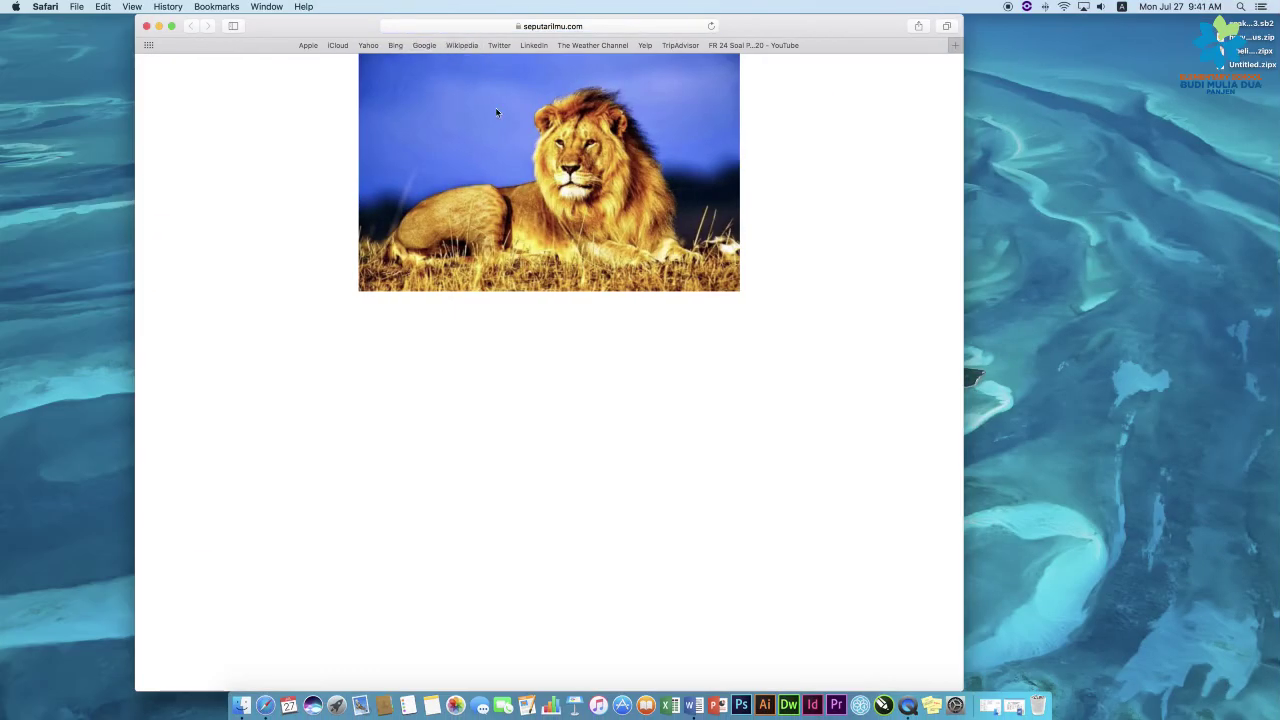
{"action": "left_click", "coordinate": [547, 26]}
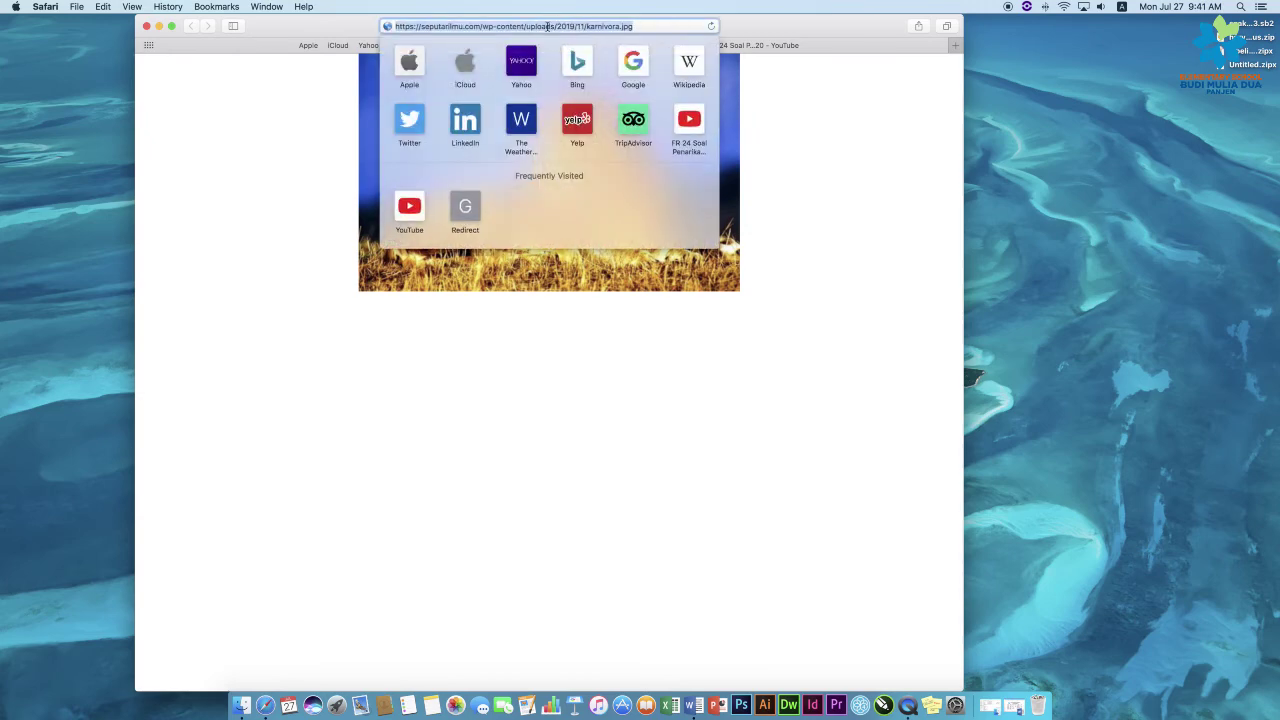
{"action": "left_click", "coordinate": [603, 465]}
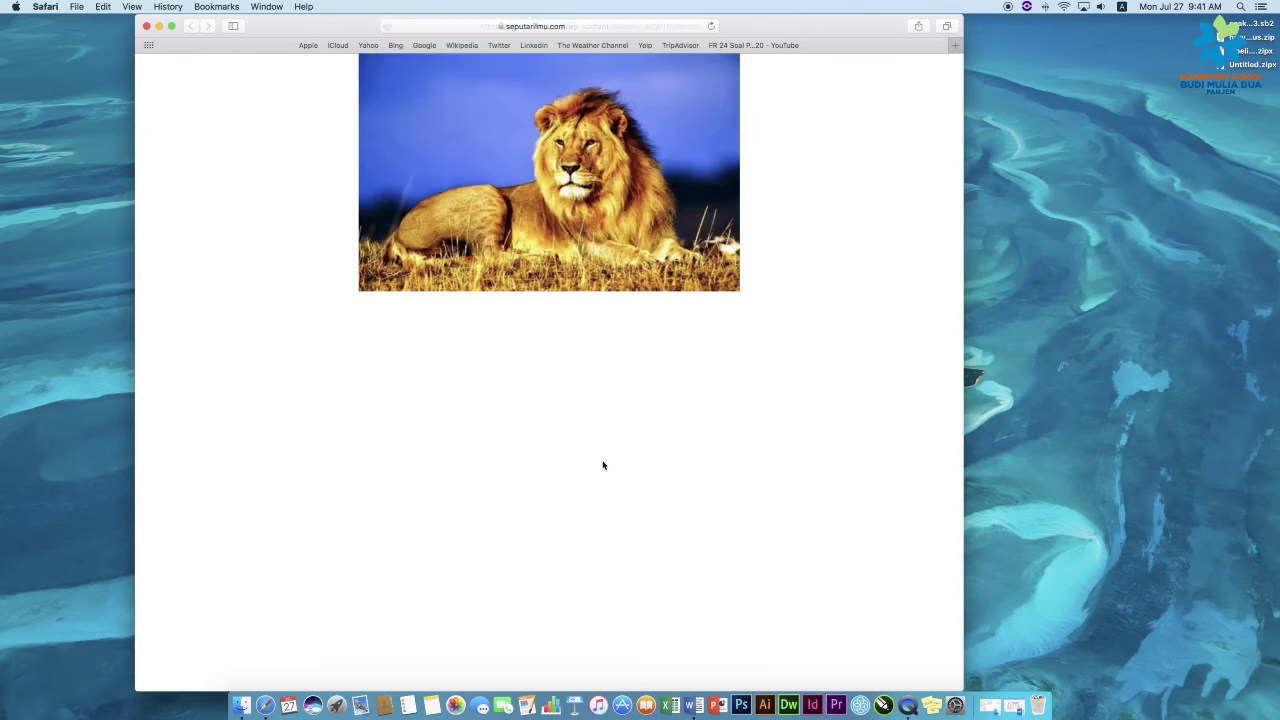
{"action": "left_click", "coordinate": [148, 27]}
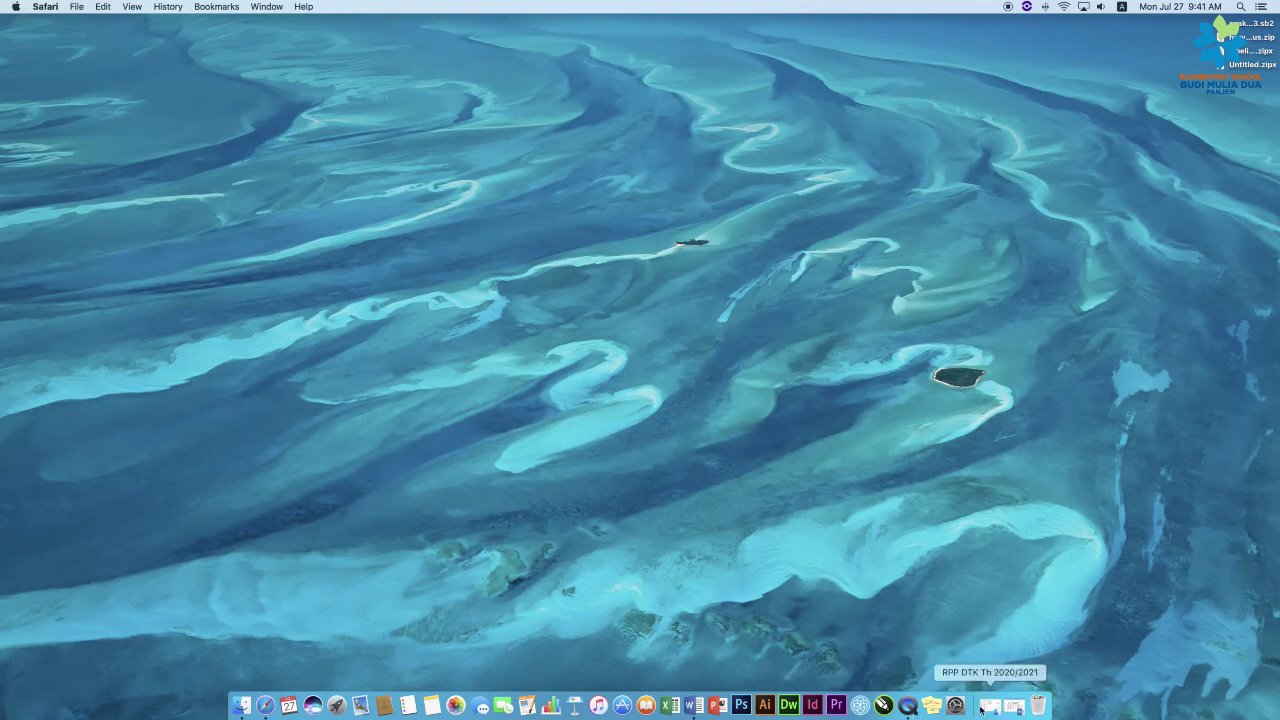
{"action": "right_click", "coordinate": [689, 708]}
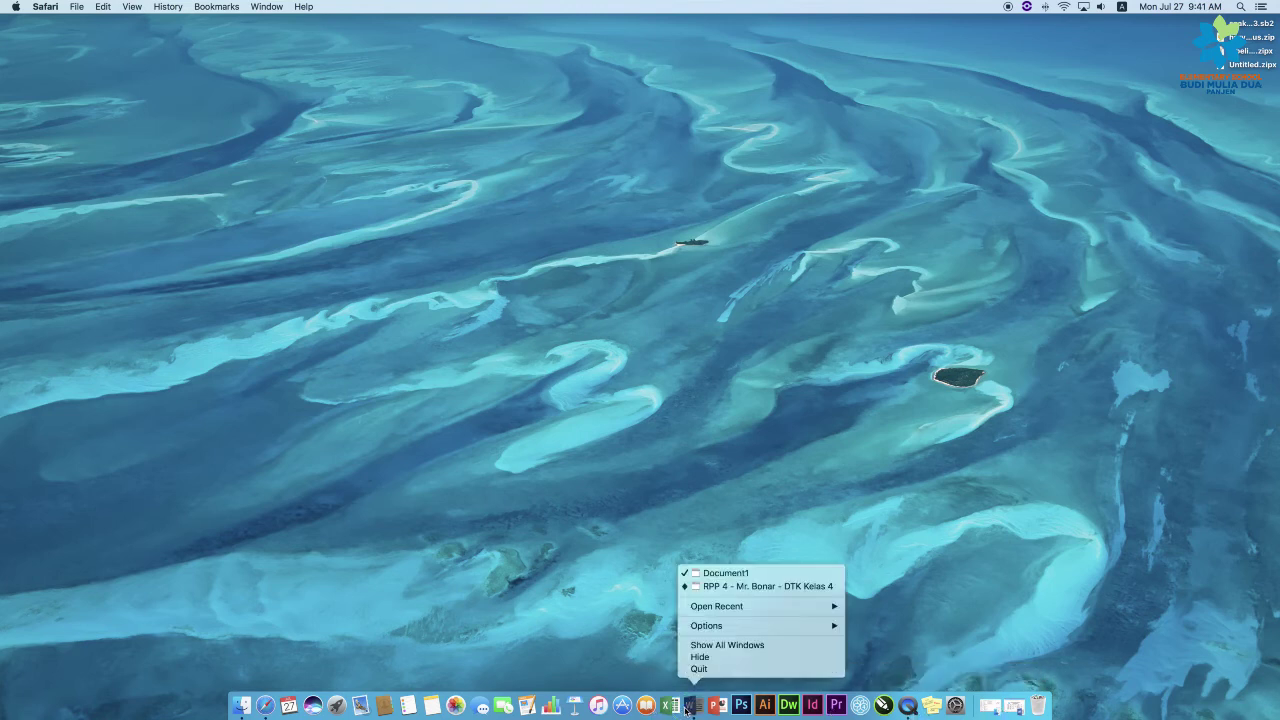
{"action": "left_click", "coordinate": [727, 572]}
Step: Scroll up through Document1 to review the captioned cow and lion photos
{"action": "scroll", "coordinate": [753, 577], "scroll_direction": "up", "scroll_amount": 3}
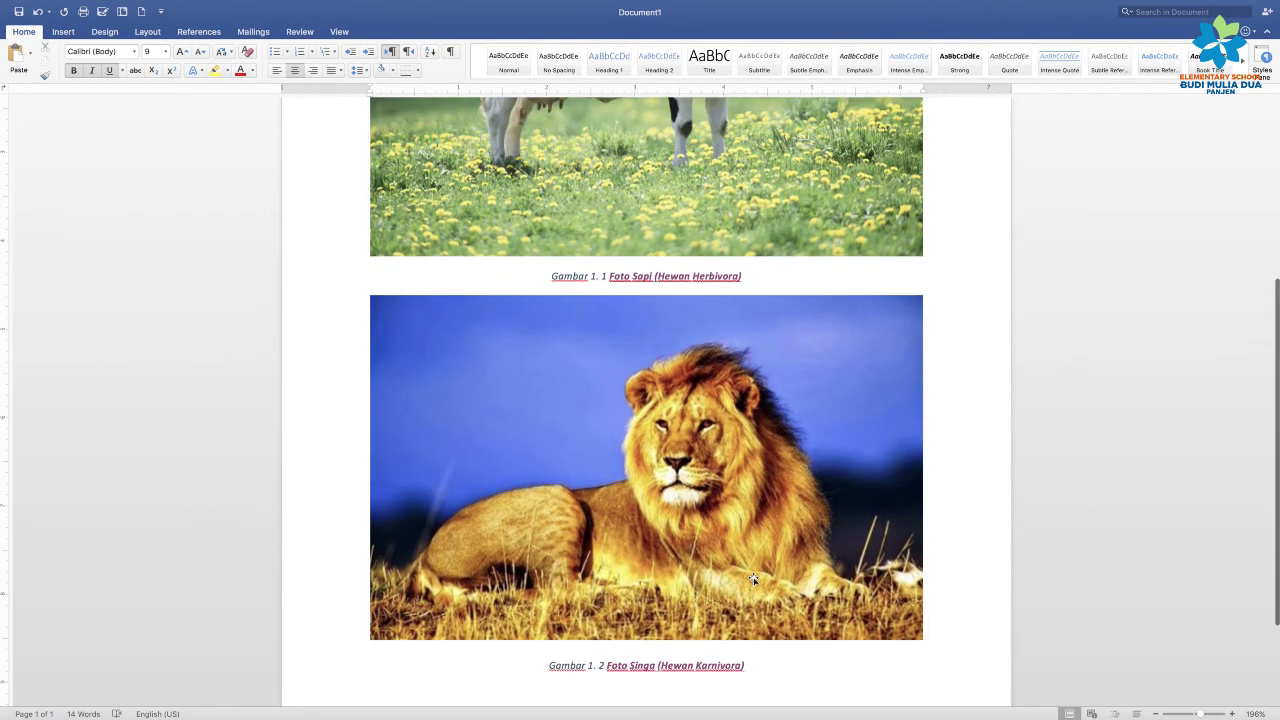
{"action": "scroll", "coordinate": [753, 579], "scroll_direction": "up", "scroll_amount": 5}
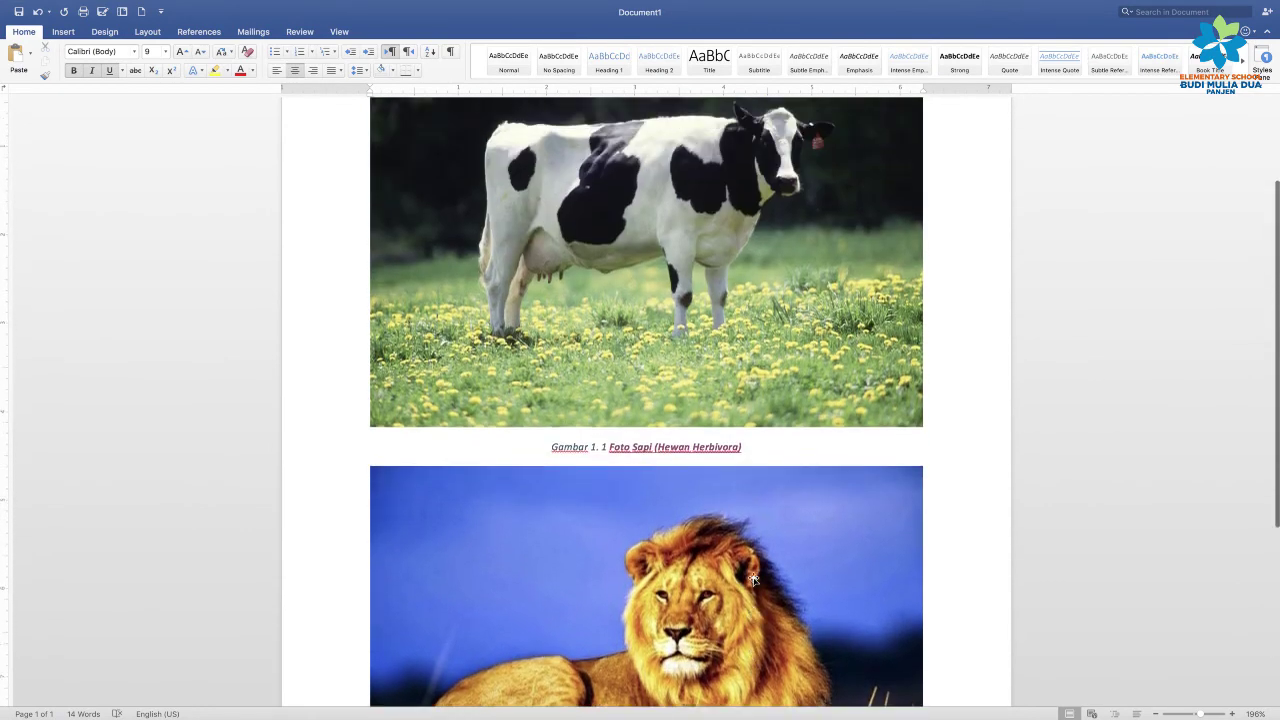